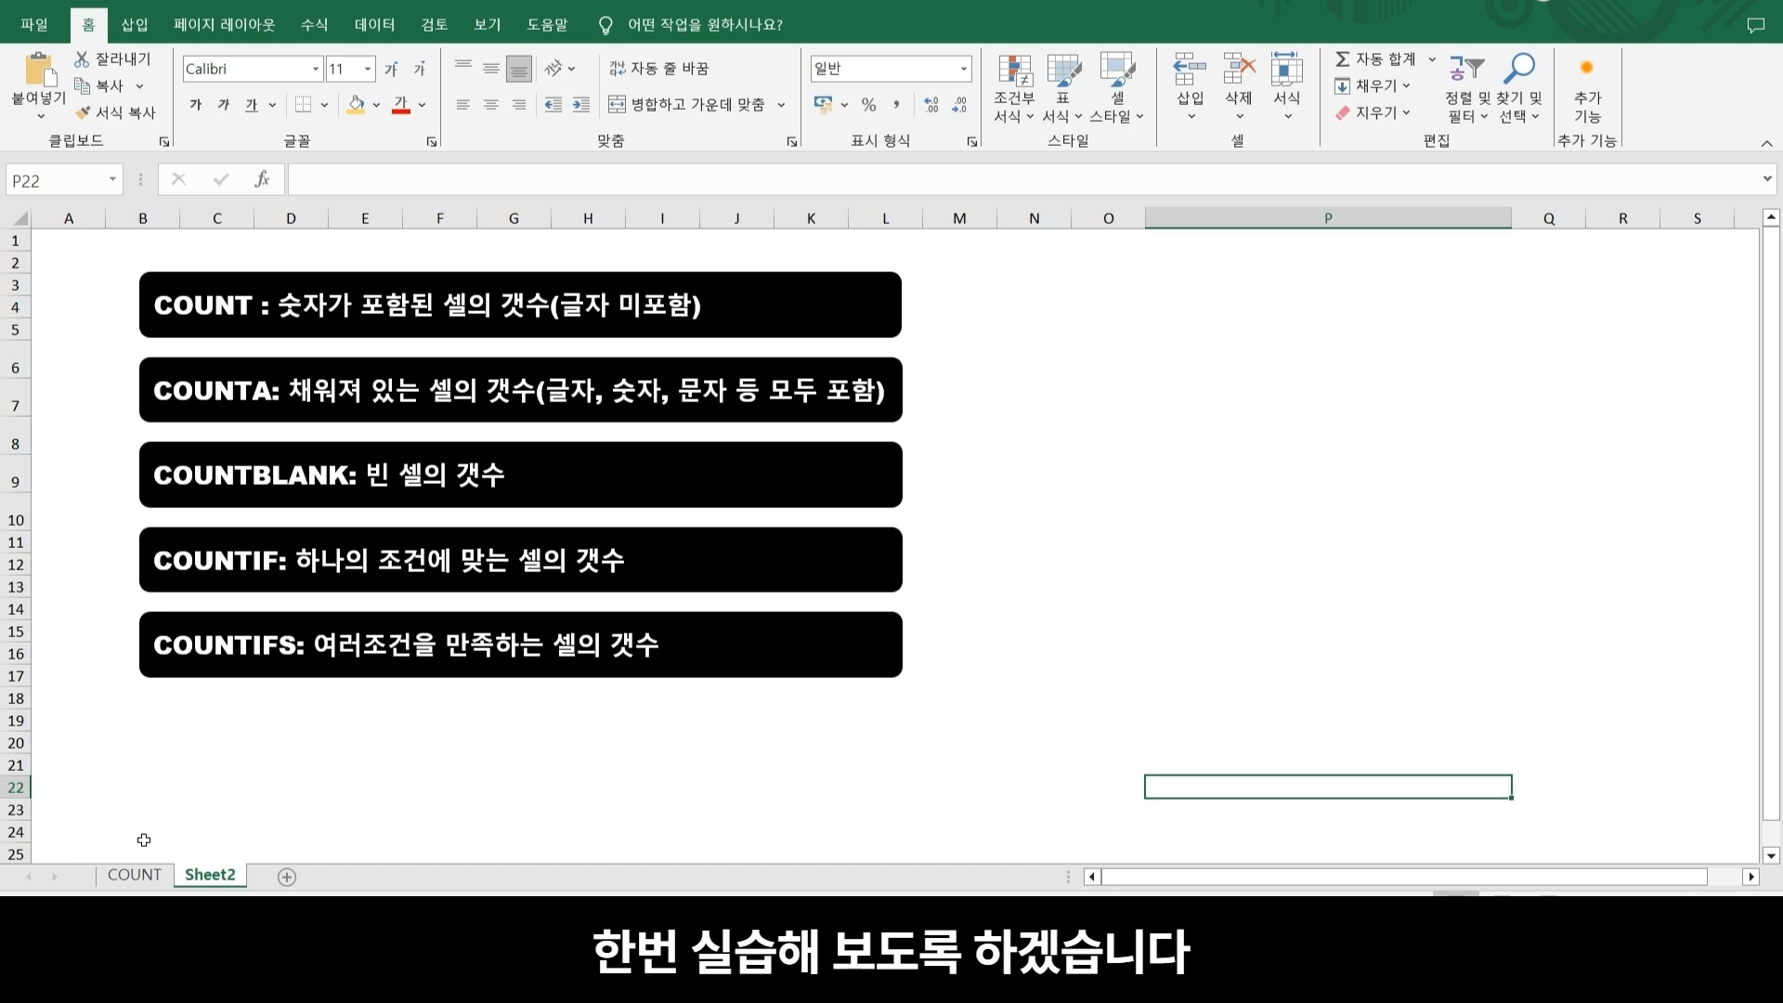
# - Switch to the COUNT worksheet and go to the COUNT label in cell W4
pyautogui.click(147, 873)
pyautogui.press('Down')
pyautogui.press('Down')
pyautogui.press('Down')
pyautogui.press('Down')
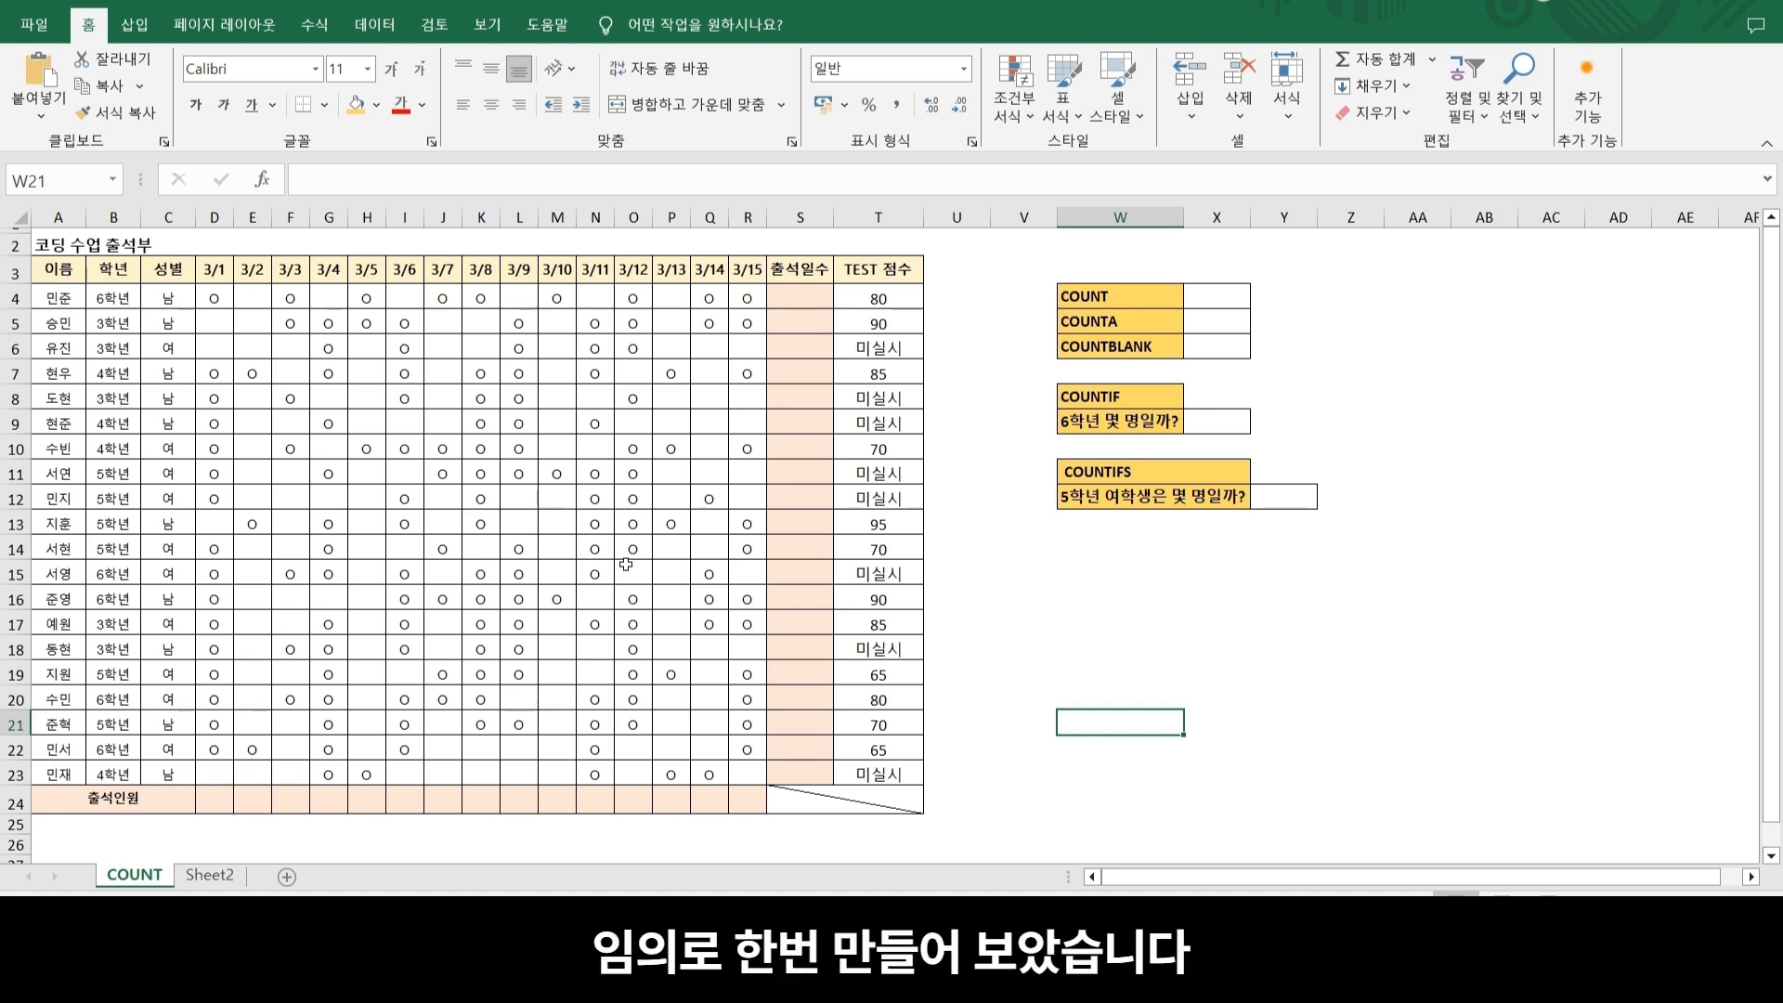
pyautogui.press('Up')
pyautogui.press('Up')
pyautogui.press('Up')
pyautogui.press('Up')
pyautogui.press('Up')
pyautogui.press('Up')
pyautogui.press('Up')
pyautogui.press('Up')
pyautogui.press('Up')
pyautogui.press('Up')
pyautogui.press('Up')
pyautogui.press('Up')
pyautogui.press('Up')
pyautogui.press('Up')
pyautogui.press('Up')
pyautogui.press('Up')
pyautogui.press('Up')
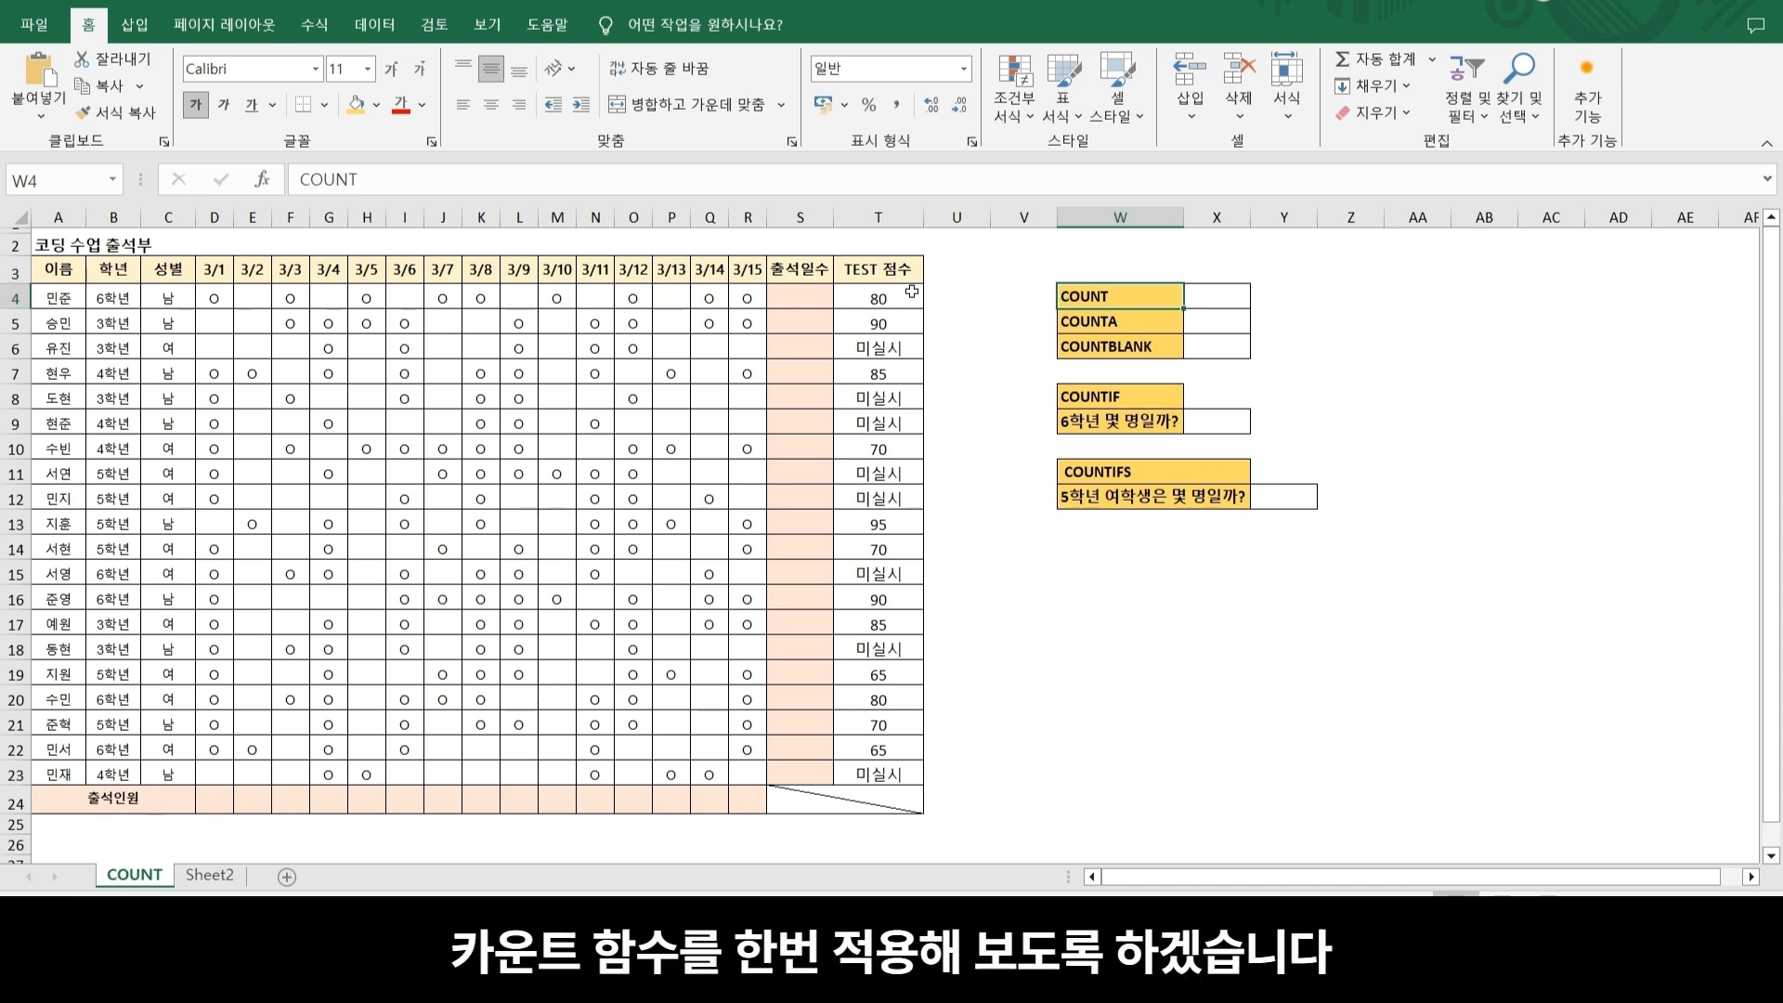
# - Enter a COUNT formula in X4 over the test scores in T4:T23
pyautogui.moveTo(918, 297); pyautogui.dragTo(910, 319)
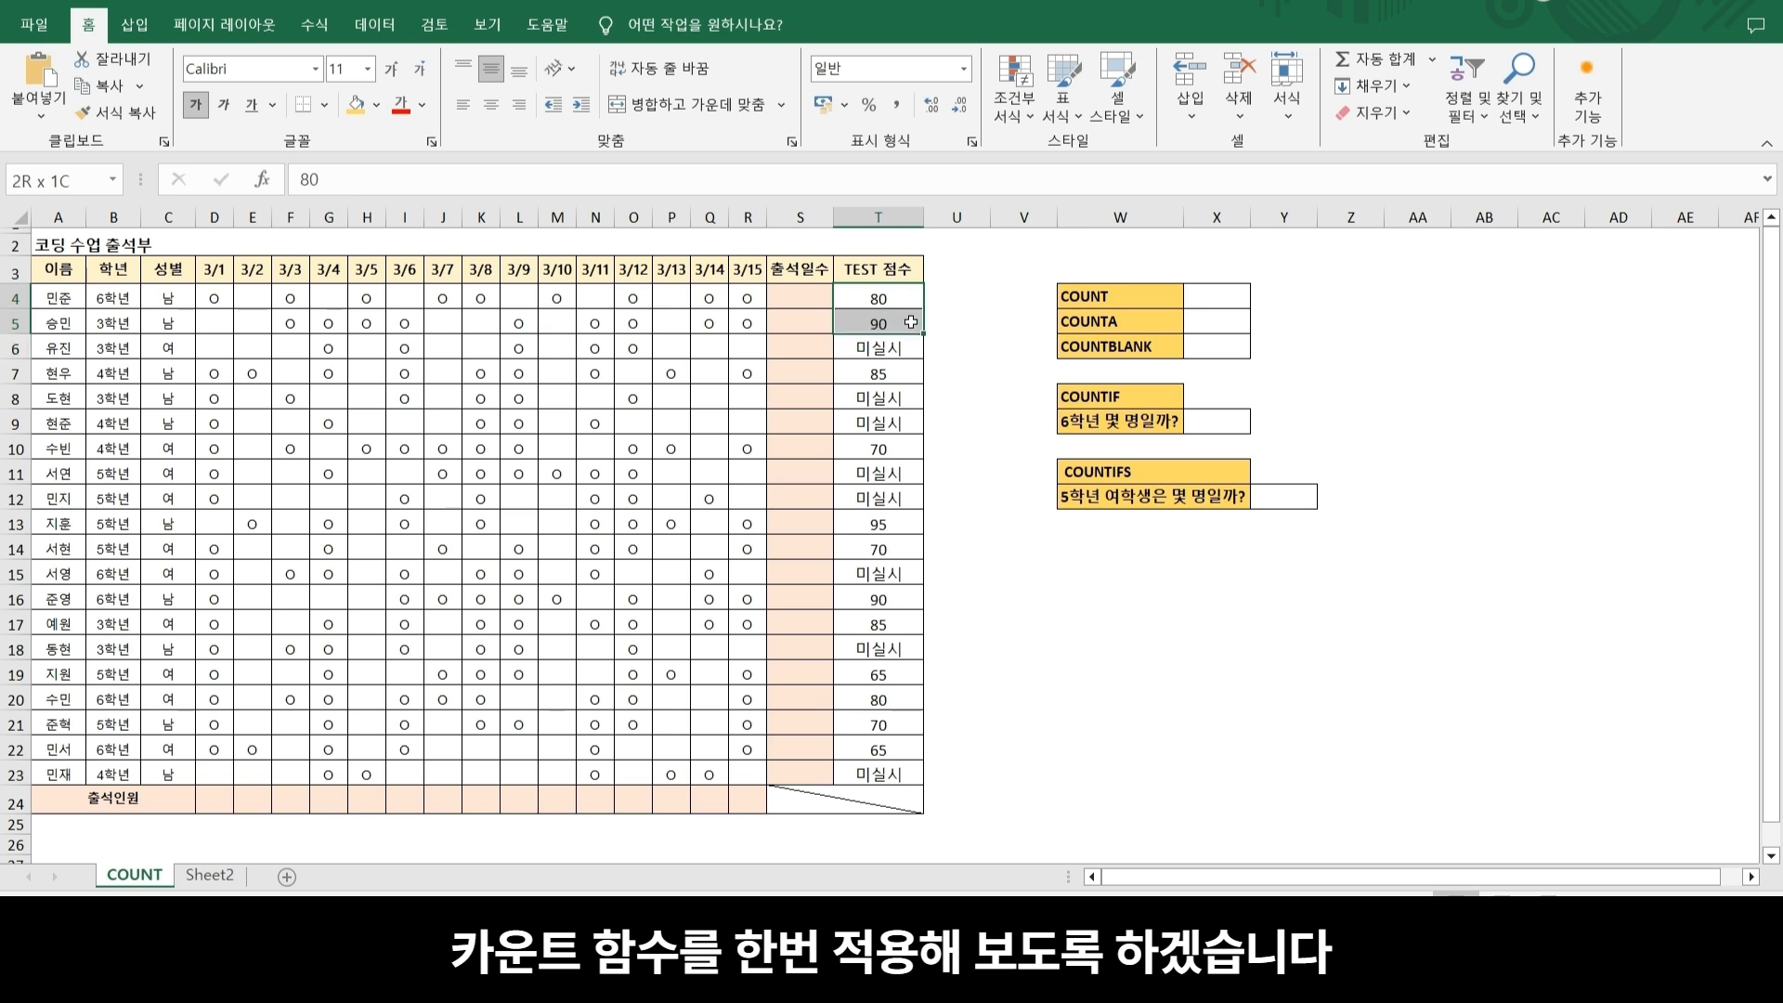
pyautogui.click(1028, 436)
pyautogui.click(1219, 297)
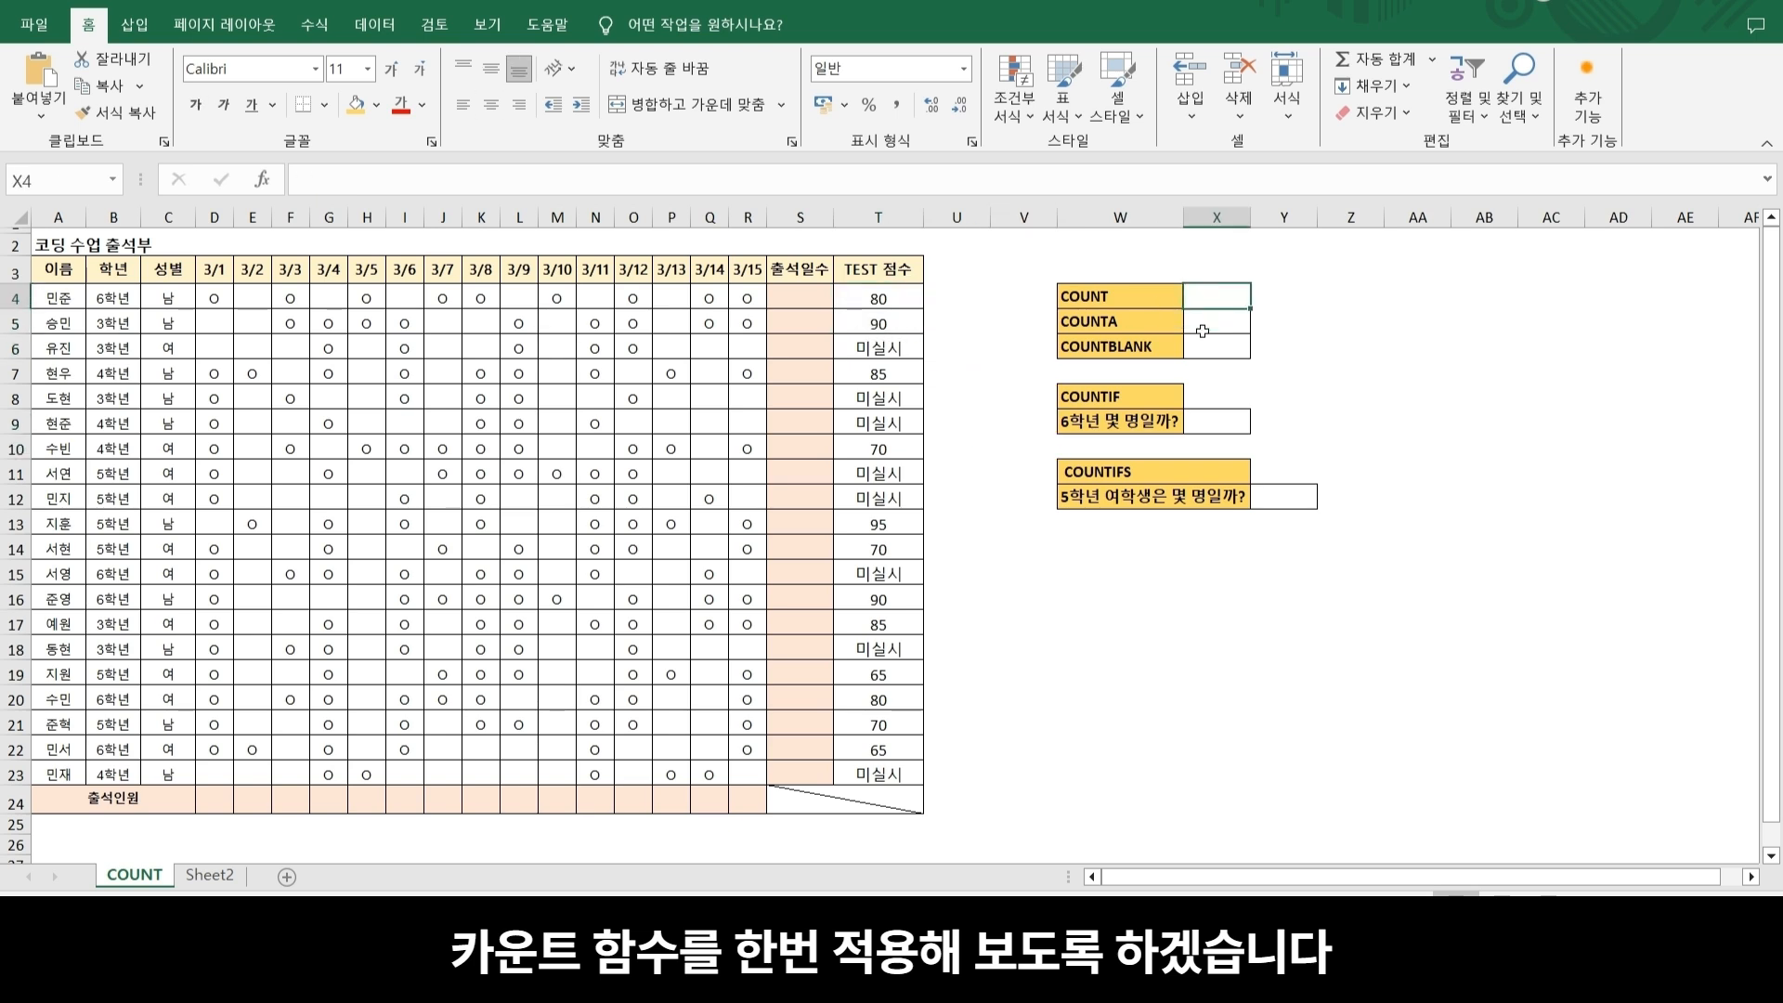
pyautogui.write('=')
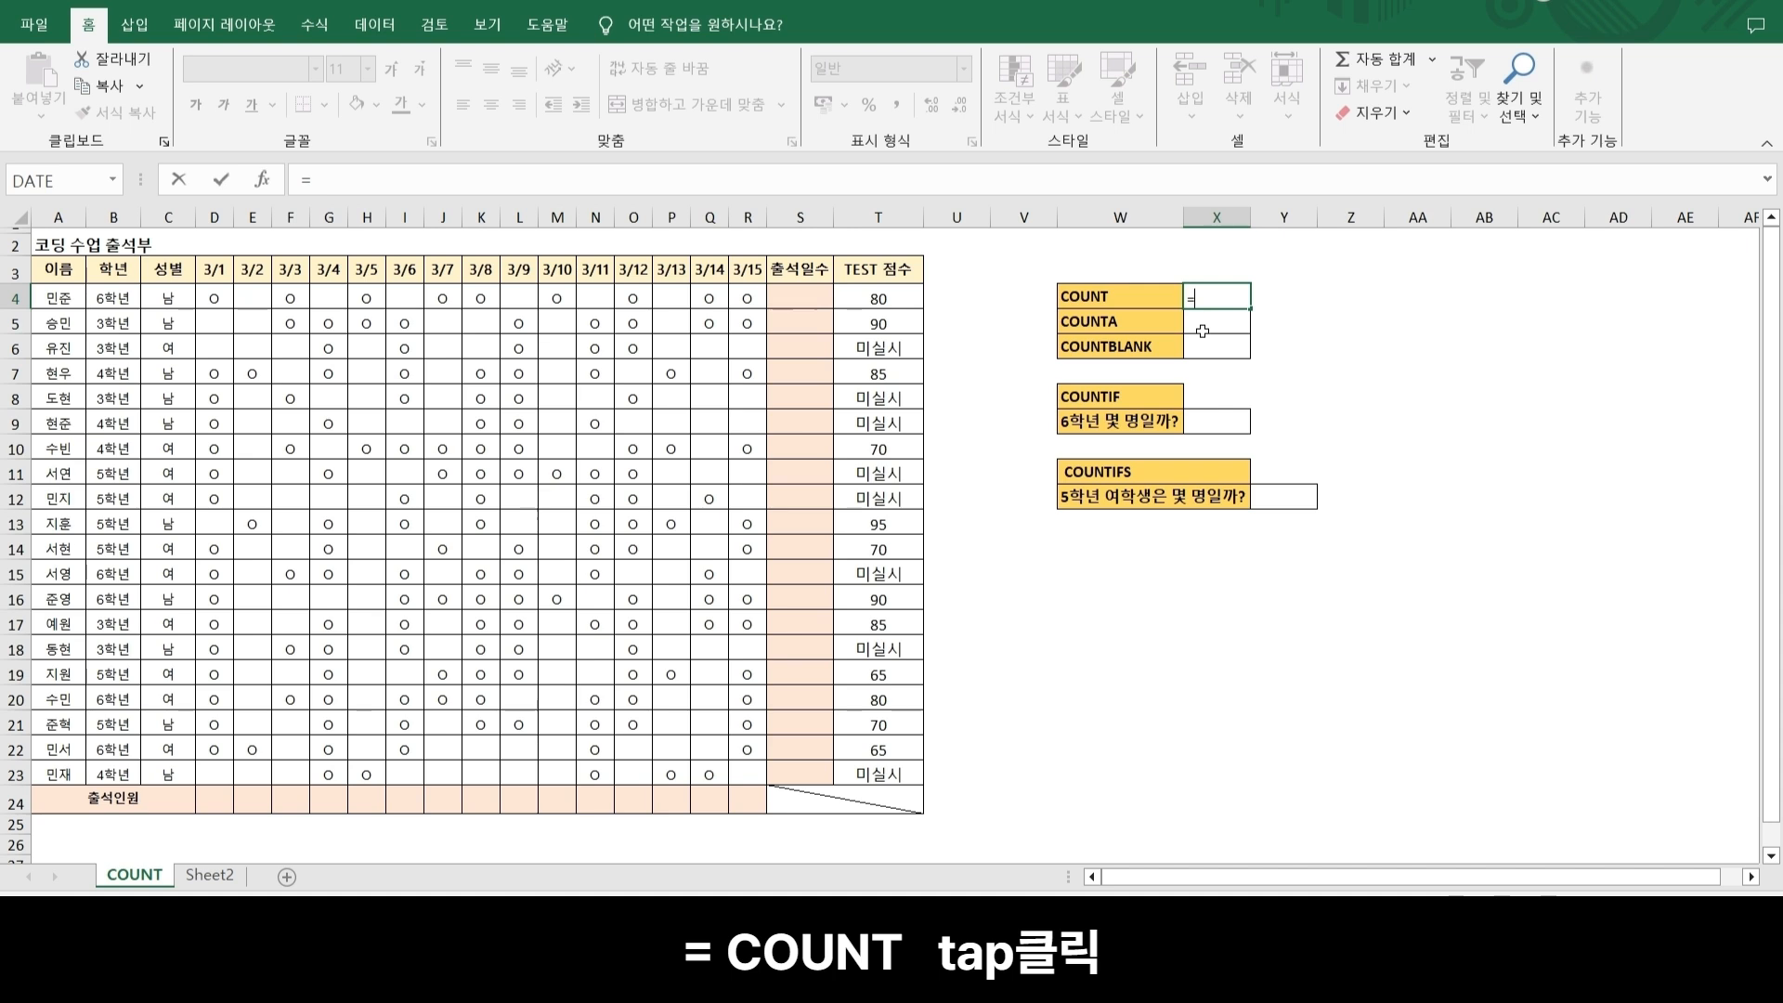
pyautogui.write('count')
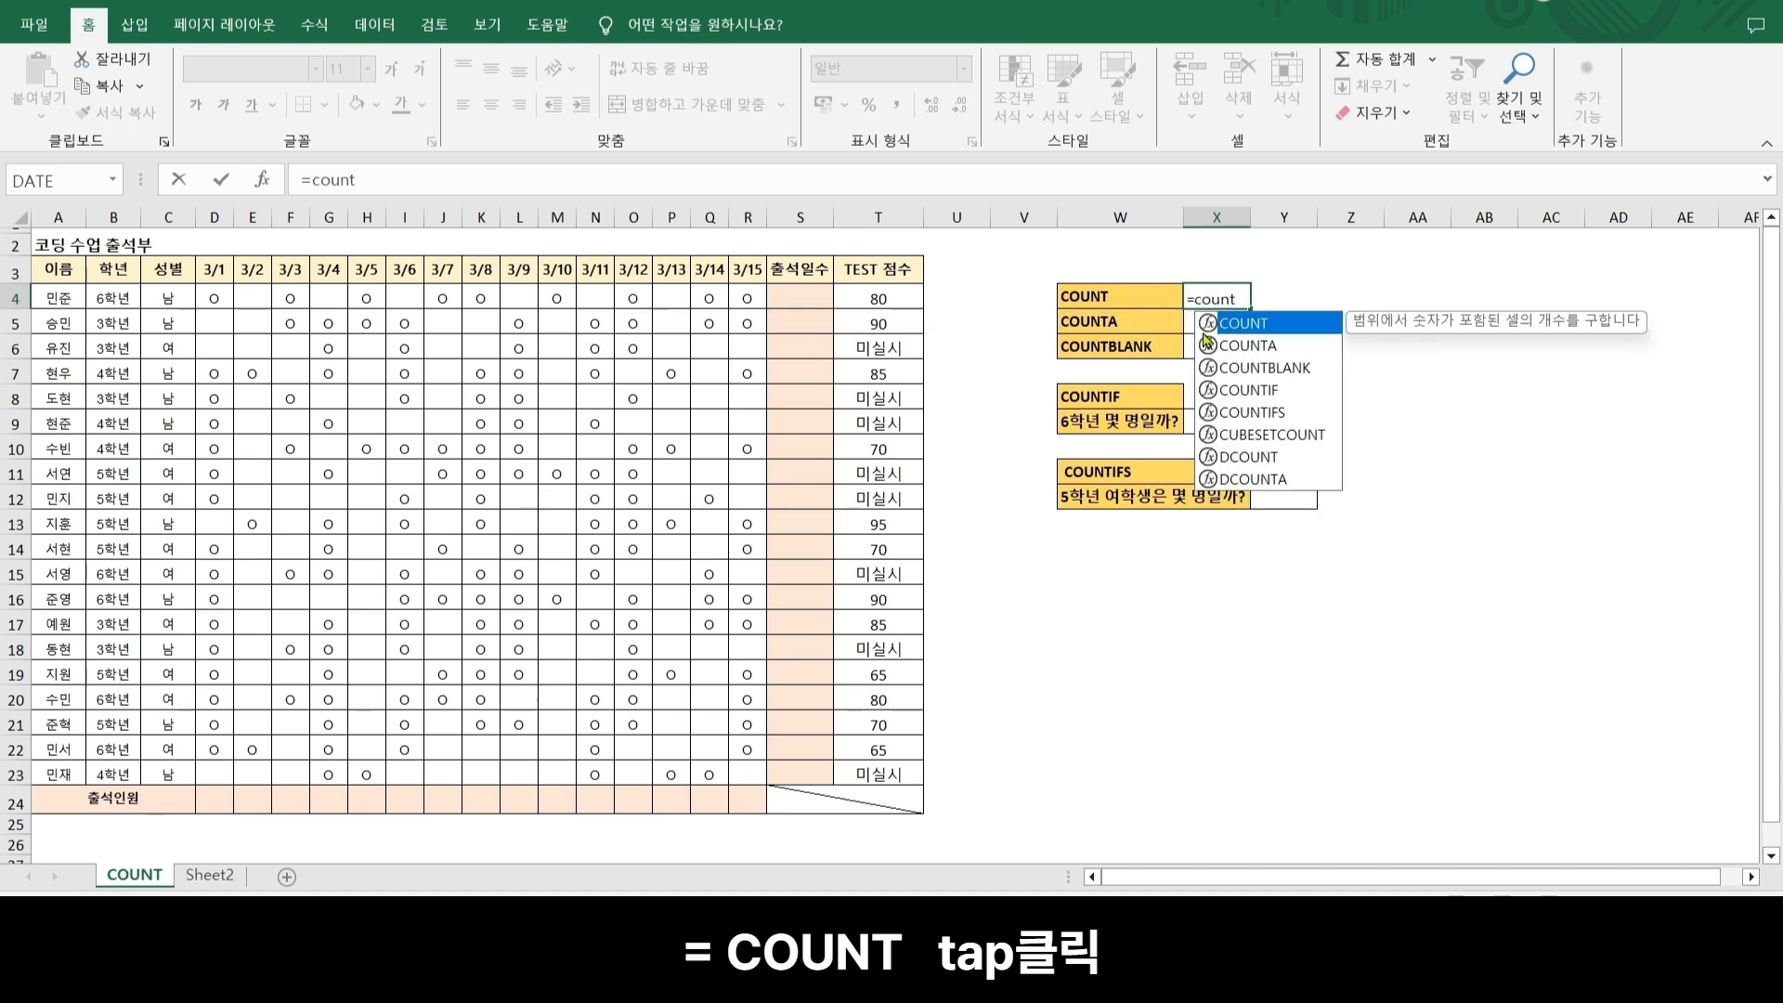
pyautogui.press('Tab')
pyautogui.click(890, 299)
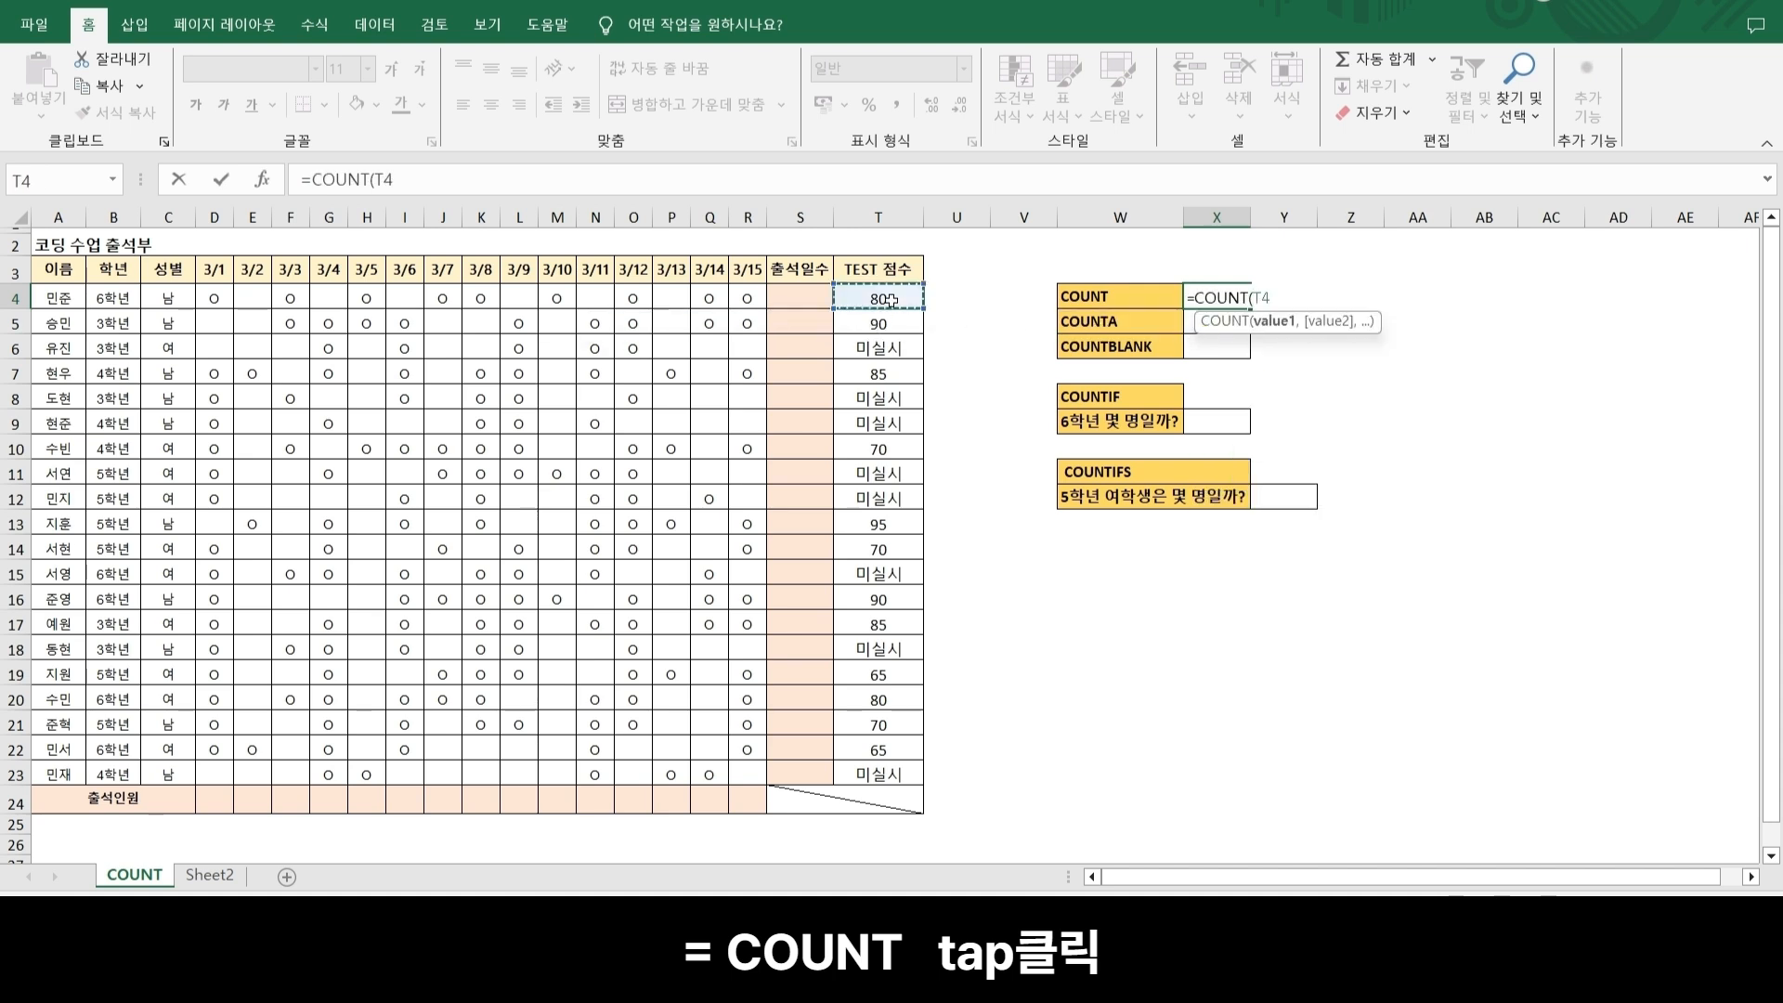
pyautogui.moveTo(890, 299); pyautogui.dragTo(885, 768)
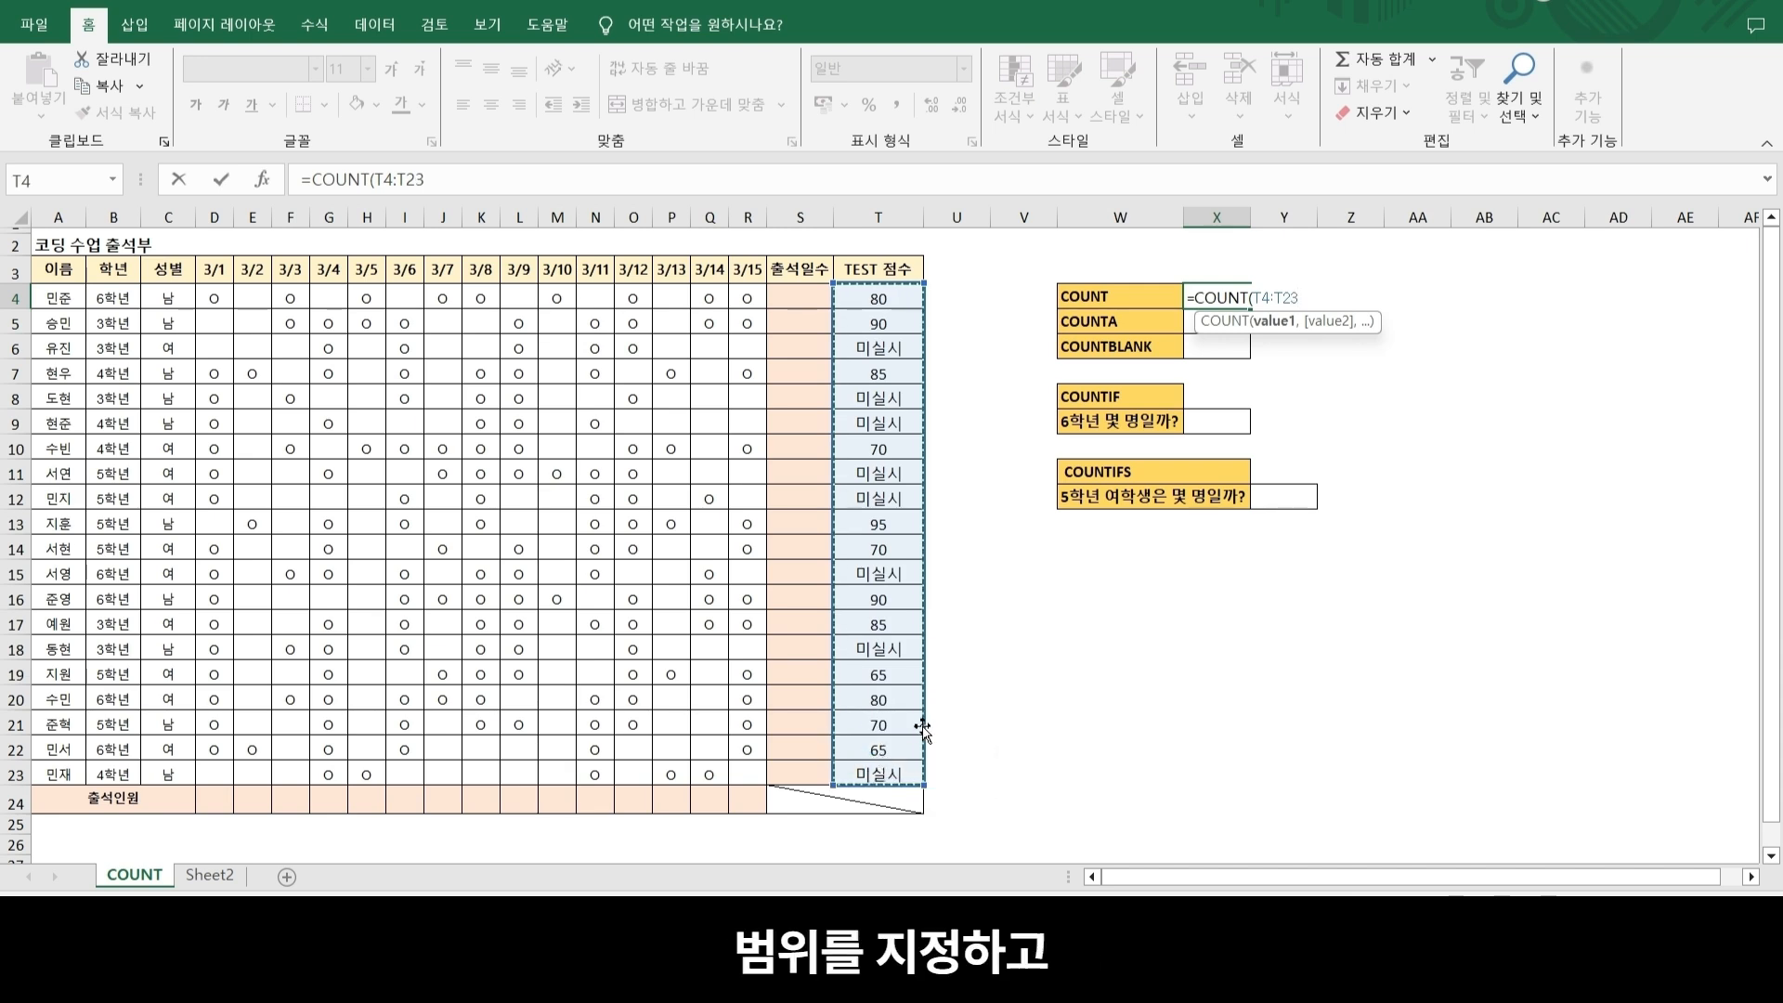
pyautogui.press('Return')
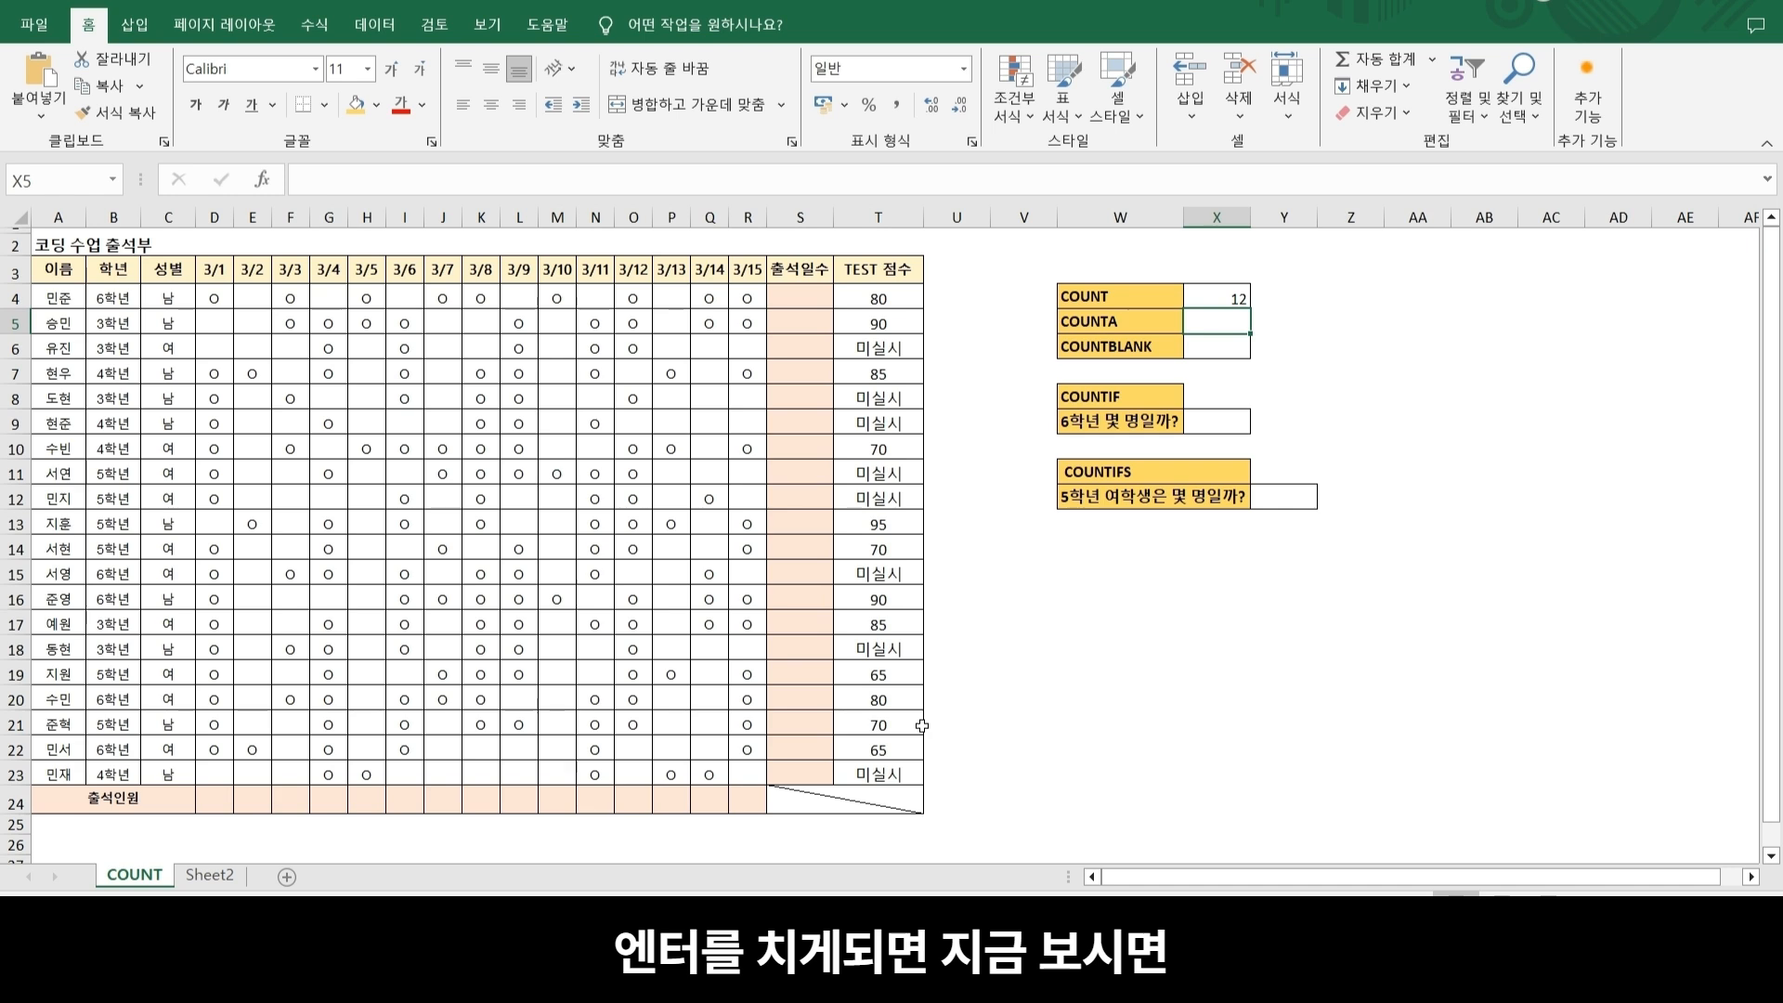
# - Highlight the test scores in T4:T23 and the 3/14 attendance marks in Q4:Q23 to compare their contents
pyautogui.moveTo(896, 299); pyautogui.dragTo(936, 798)
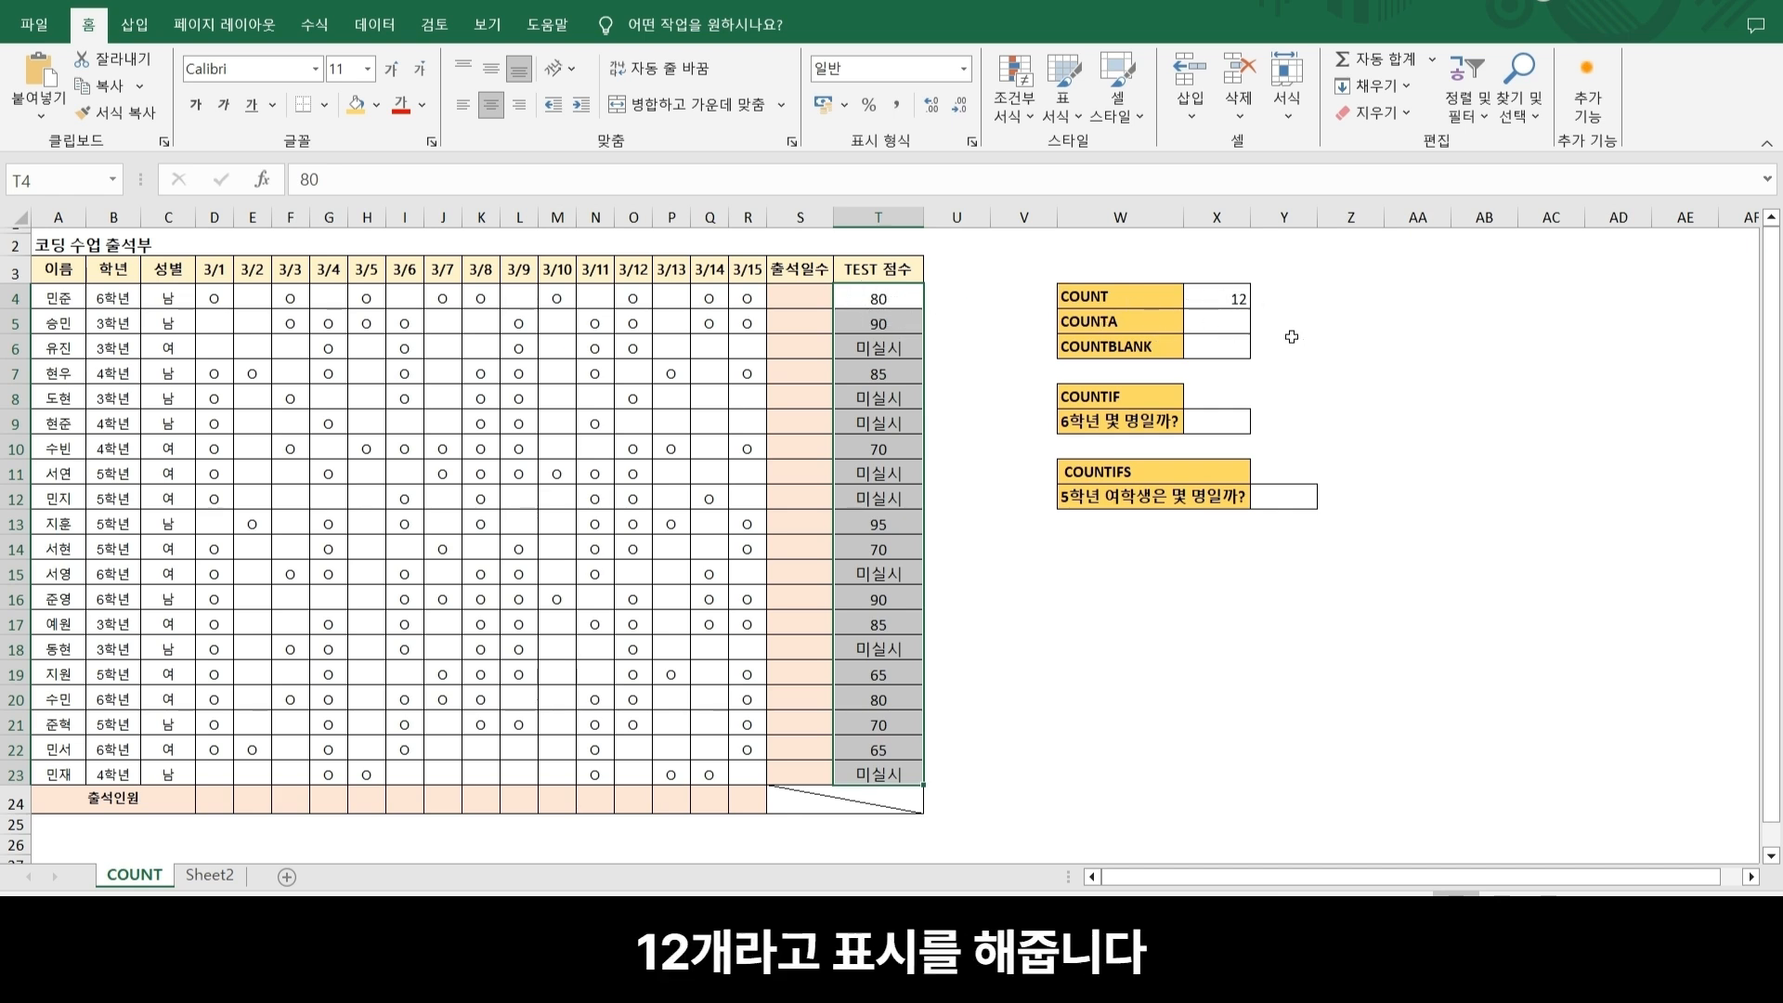
pyautogui.click(1003, 372)
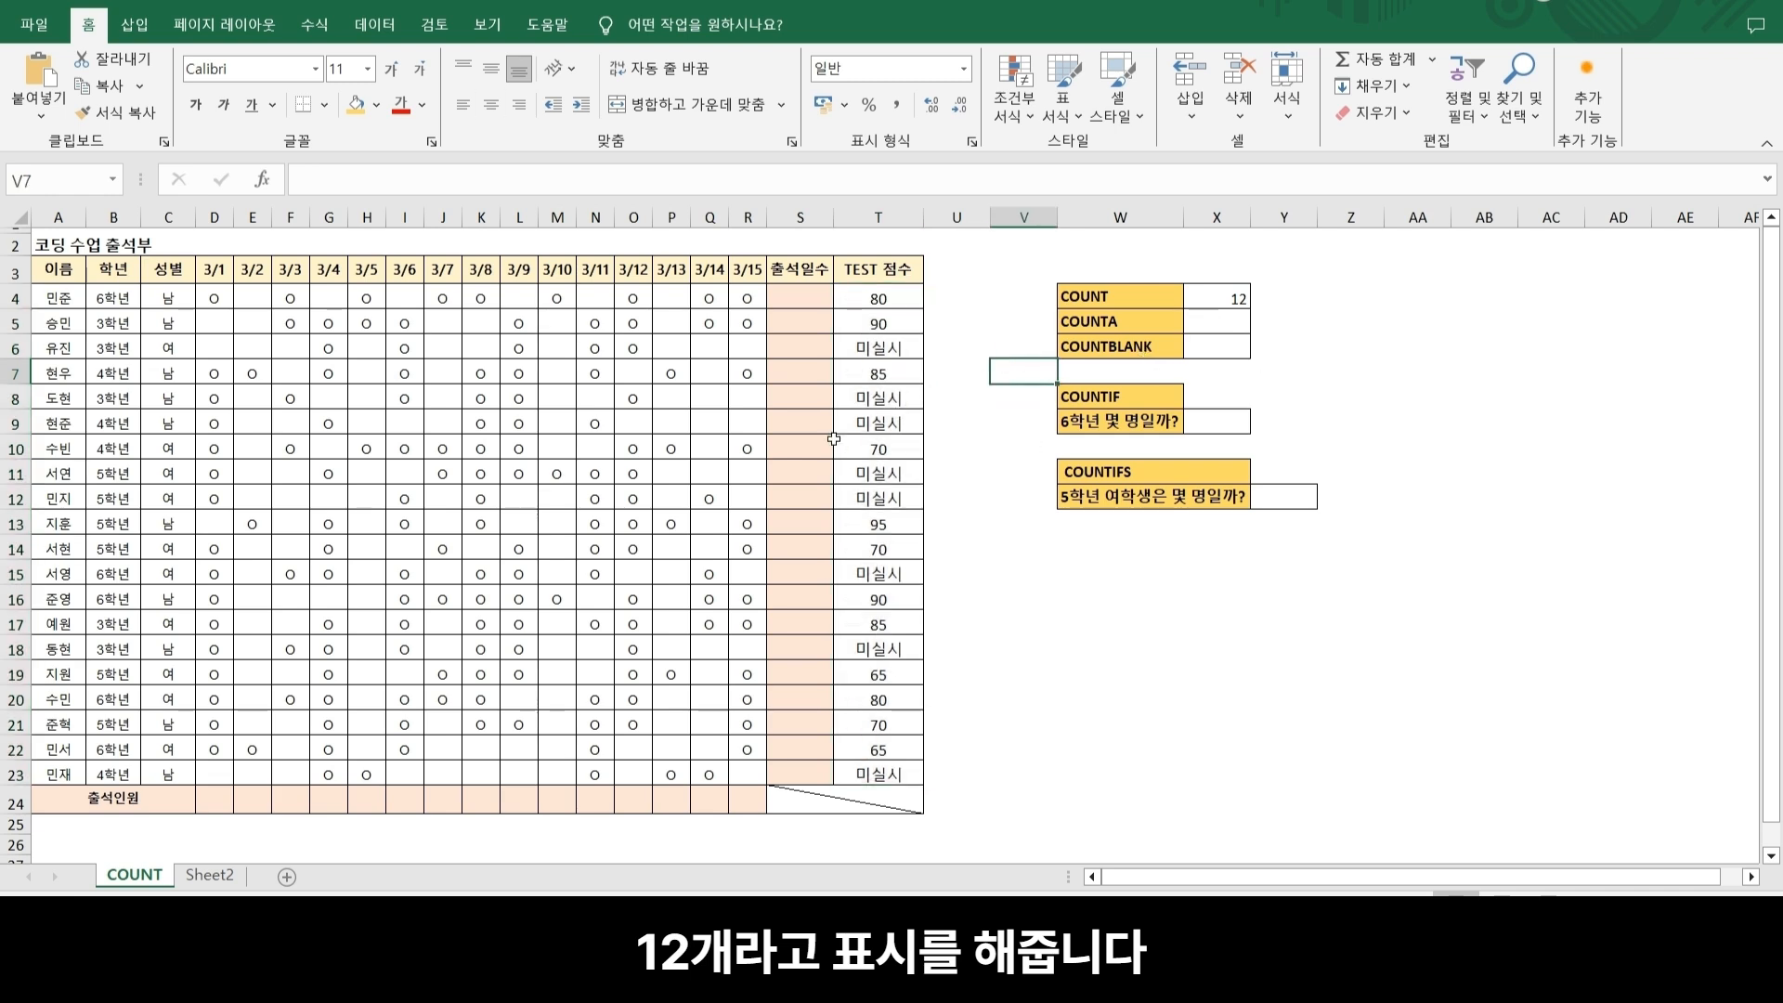
pyautogui.click(746, 295)
pyautogui.moveTo(746, 296); pyautogui.dragTo(706, 650)
pyautogui.moveTo(709, 297); pyautogui.dragTo(712, 780)
# - Try a COUNT formula in Y4 over the 3/14 attendance range Q4:Q23 and clear the cell again
pyautogui.click(1284, 297)
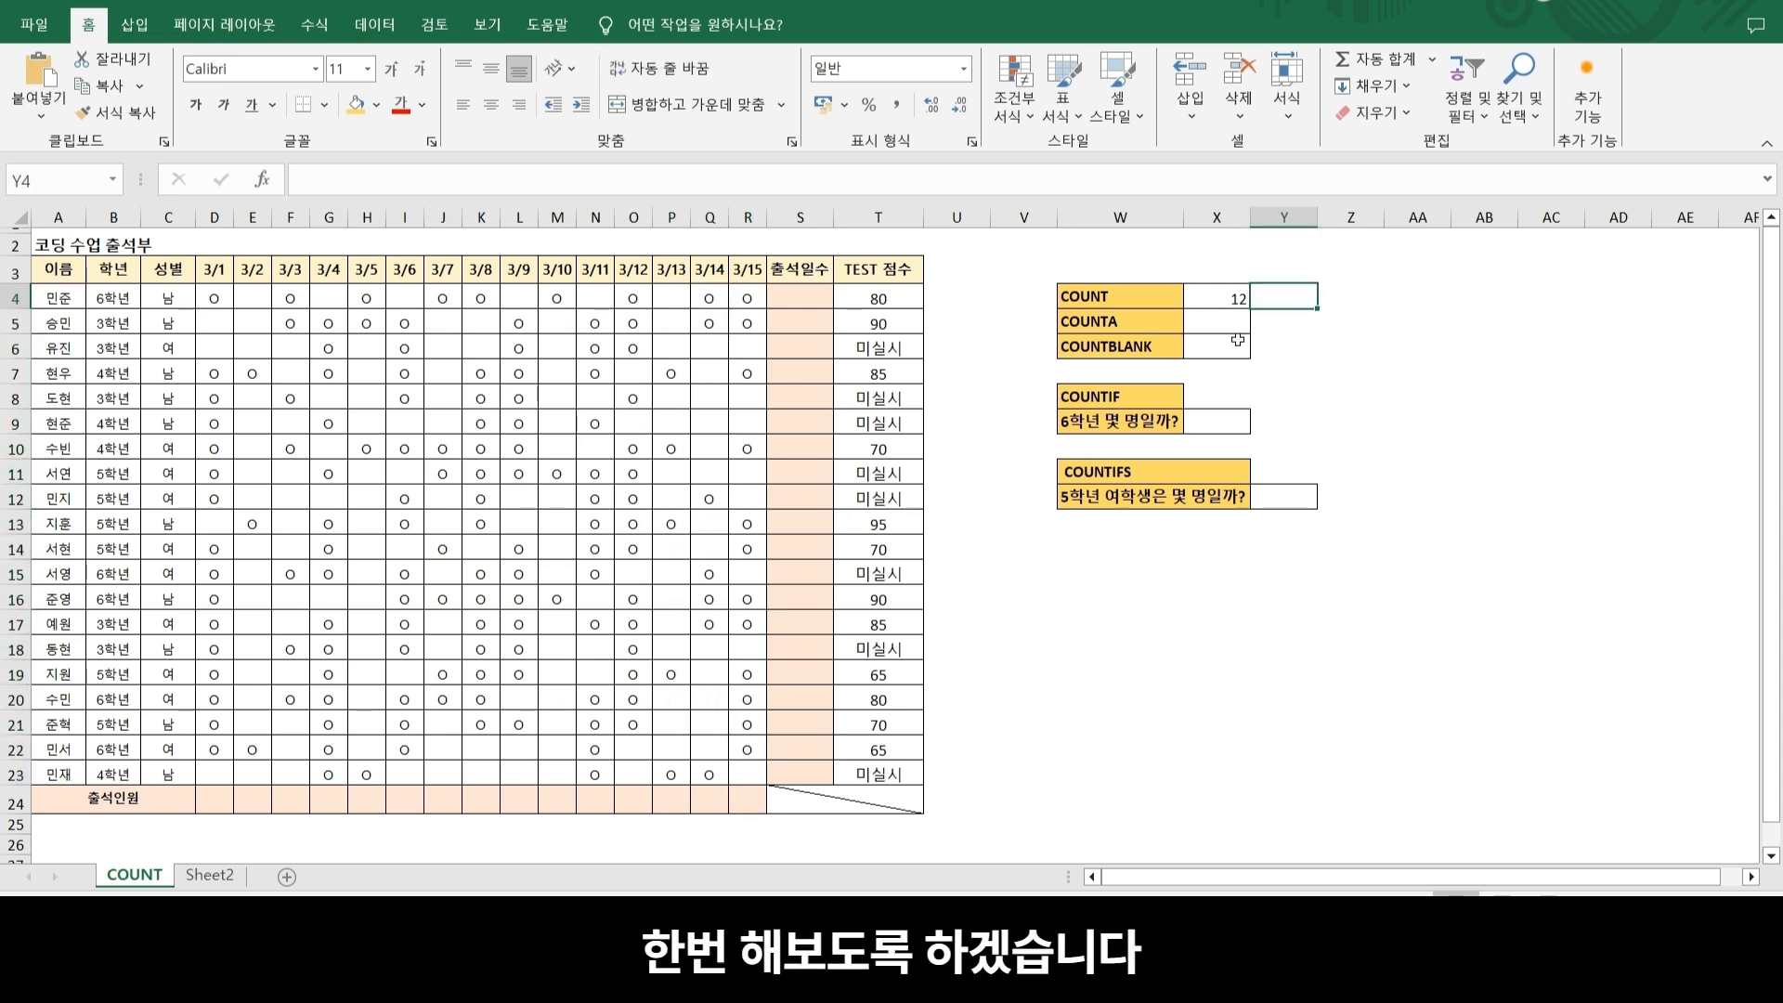
pyautogui.press('BackSpace')
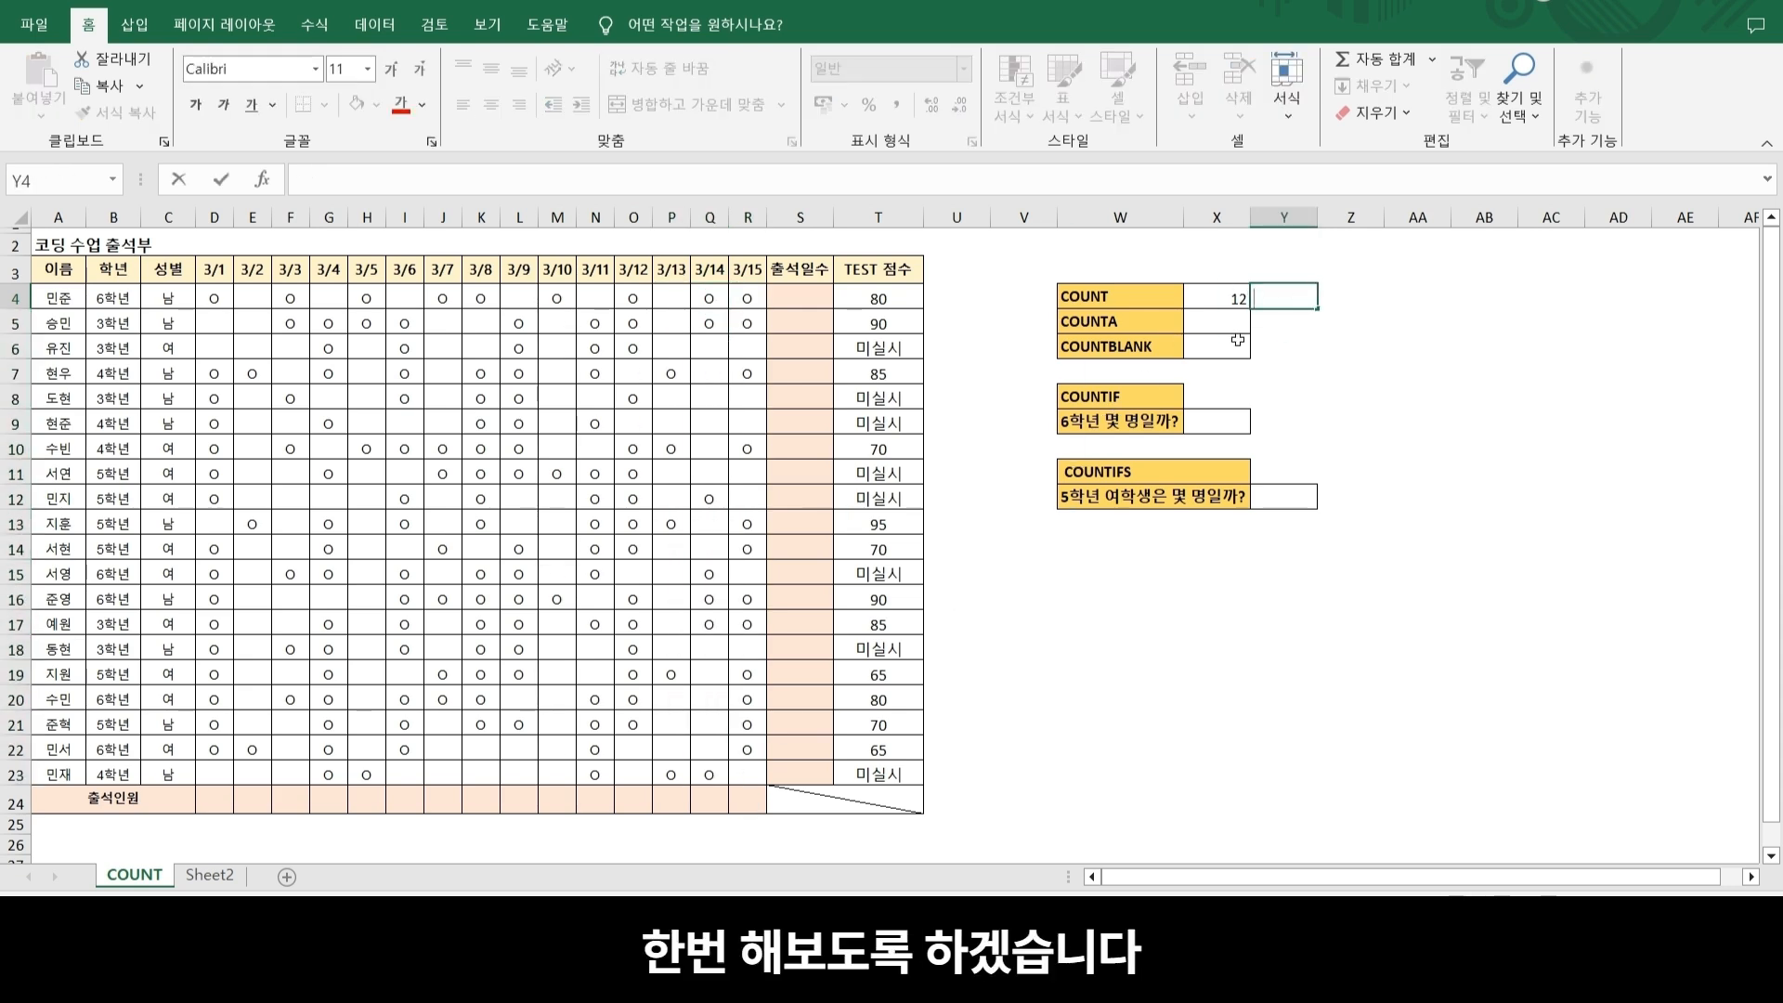
pyautogui.write('=count')
pyautogui.press('Tab')
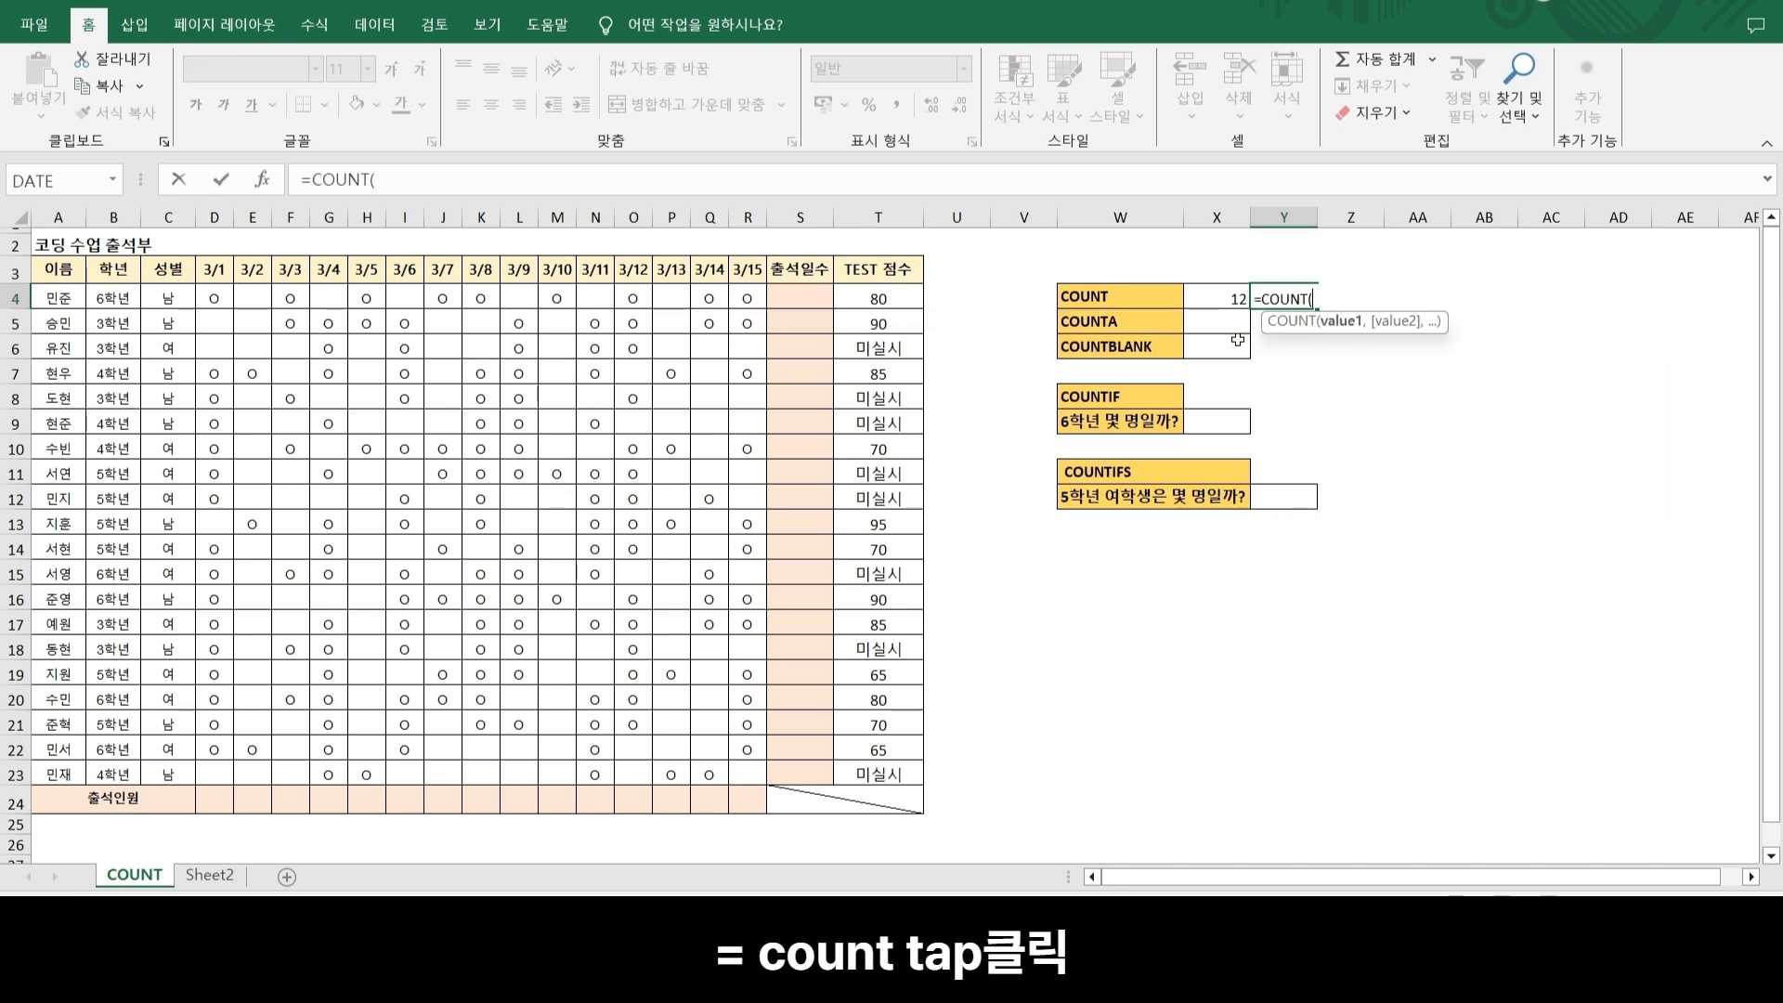
pyautogui.moveTo(710, 299); pyautogui.dragTo(717, 775)
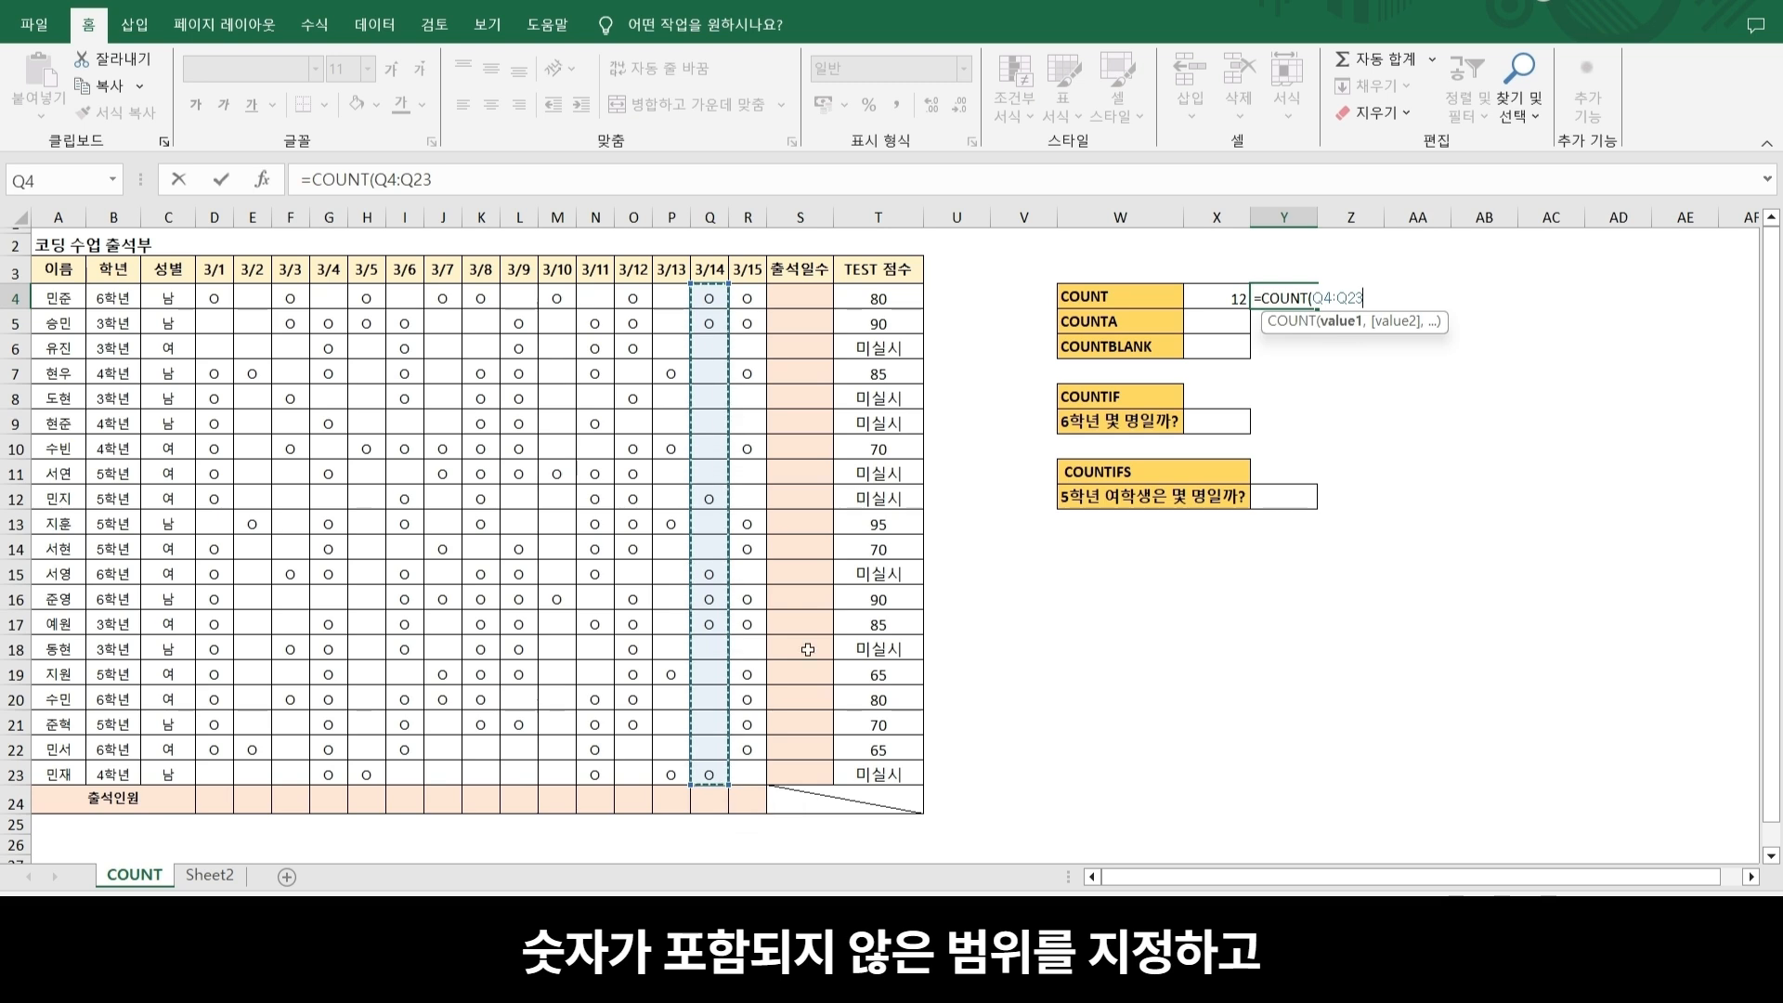
pyautogui.press('Return')
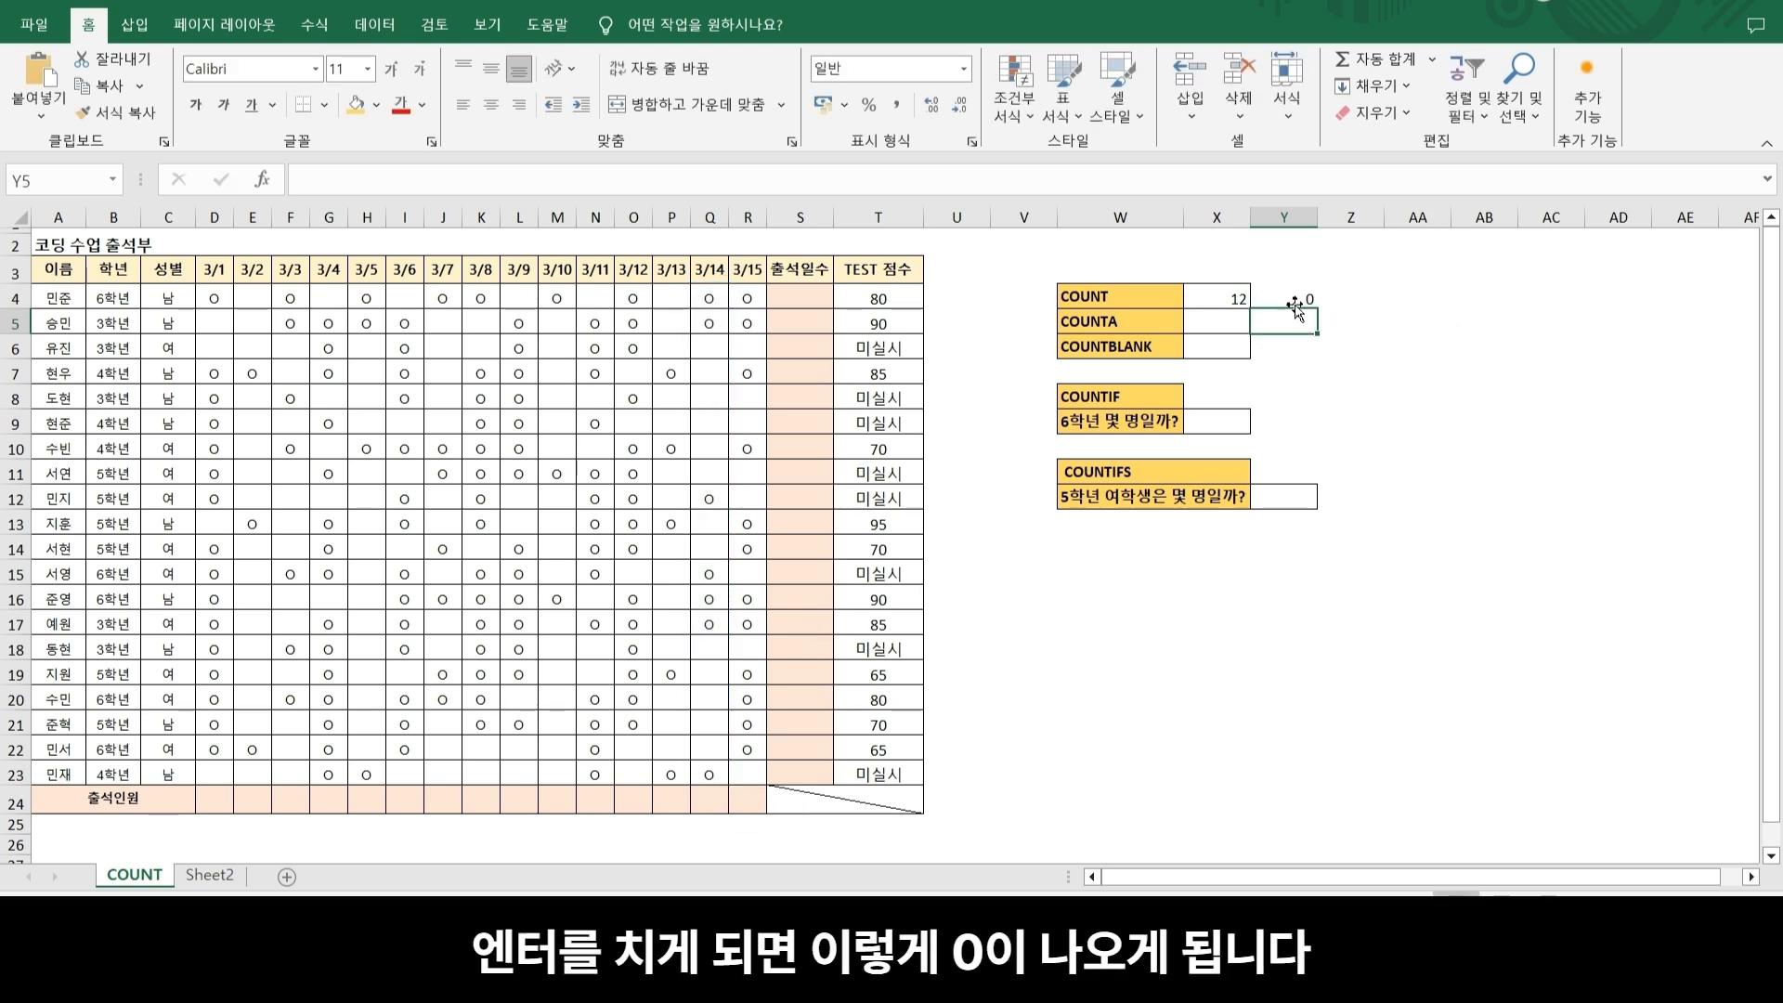
pyautogui.moveTo(1305, 303); pyautogui.dragTo(1313, 307)
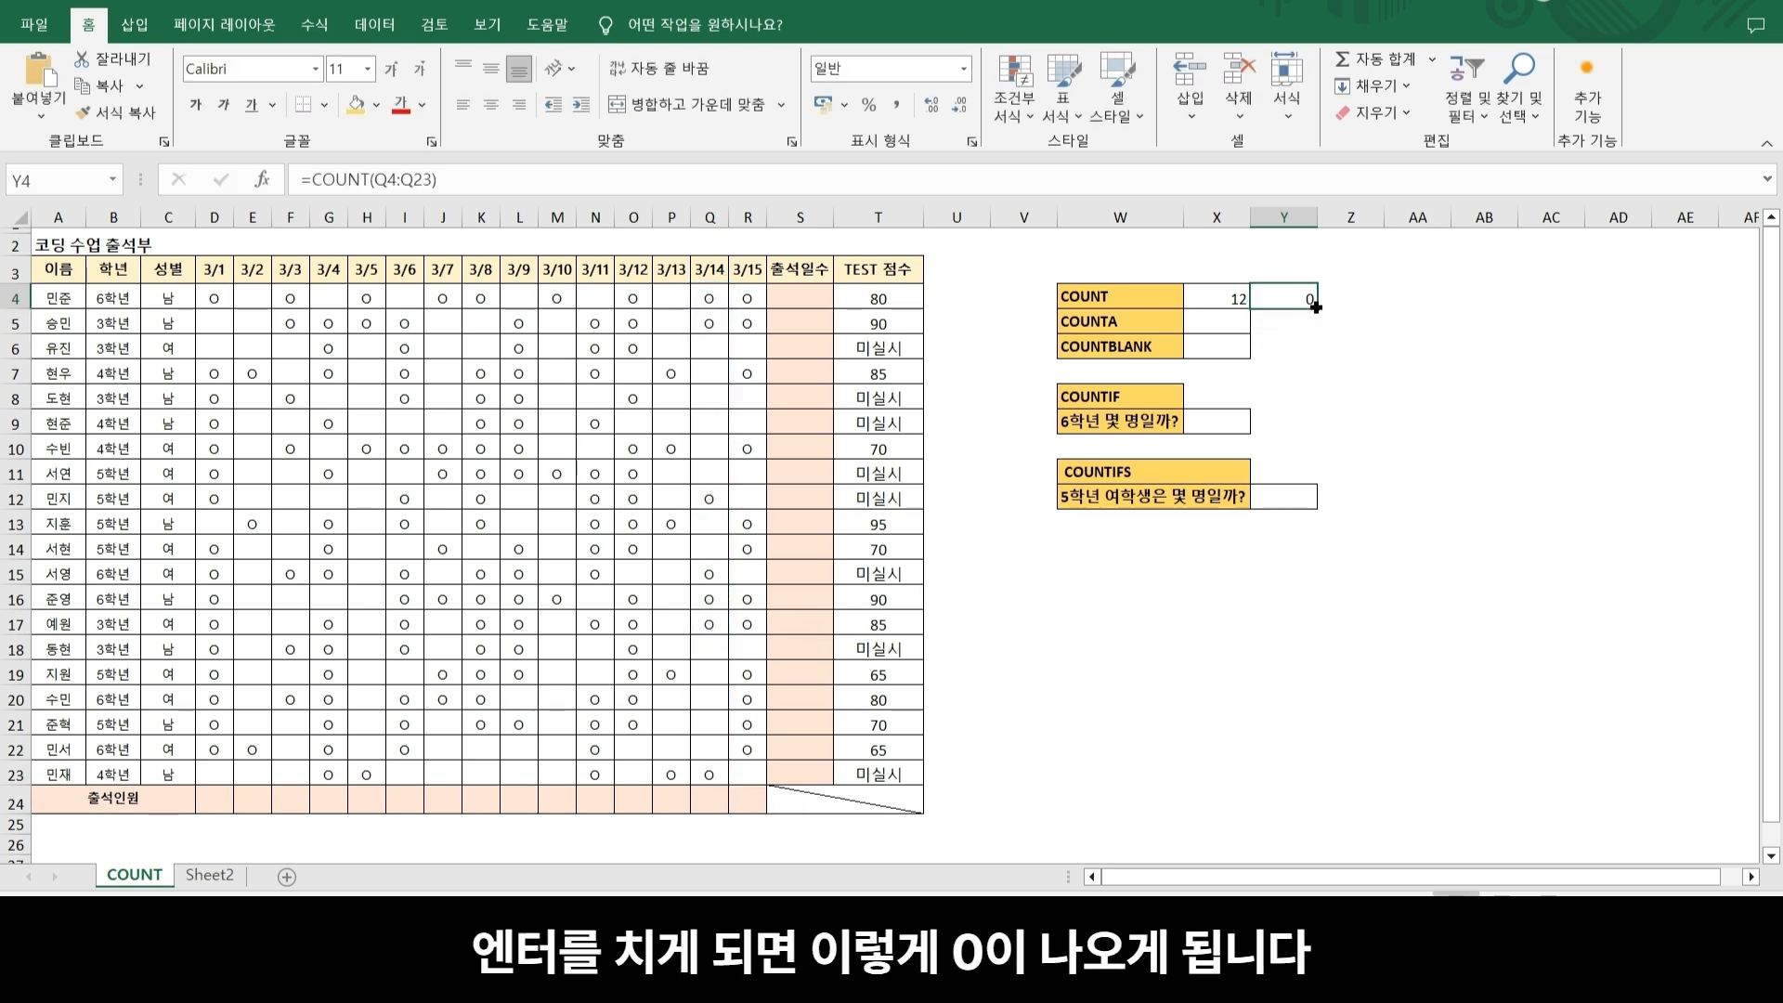
pyautogui.press('Delete')
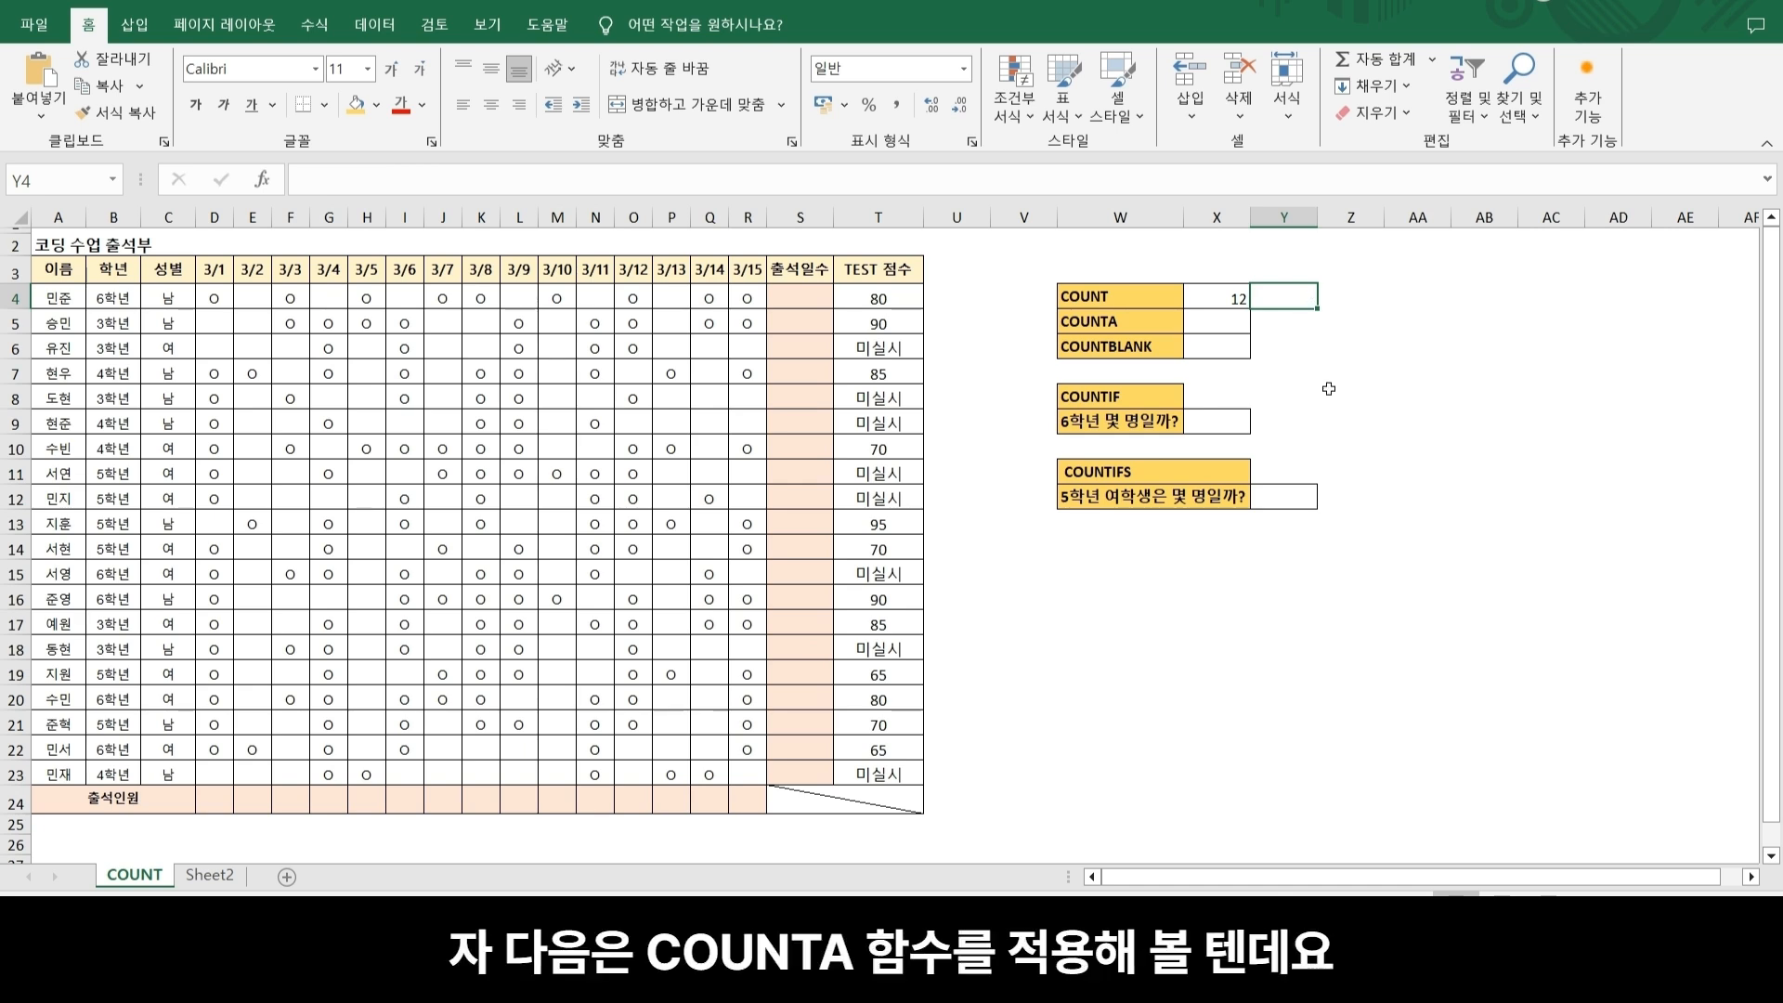
# - Enter a COUNTA formula in X5 over the test scores in T4:T23
pyautogui.click(894, 304)
pyautogui.click(1217, 329)
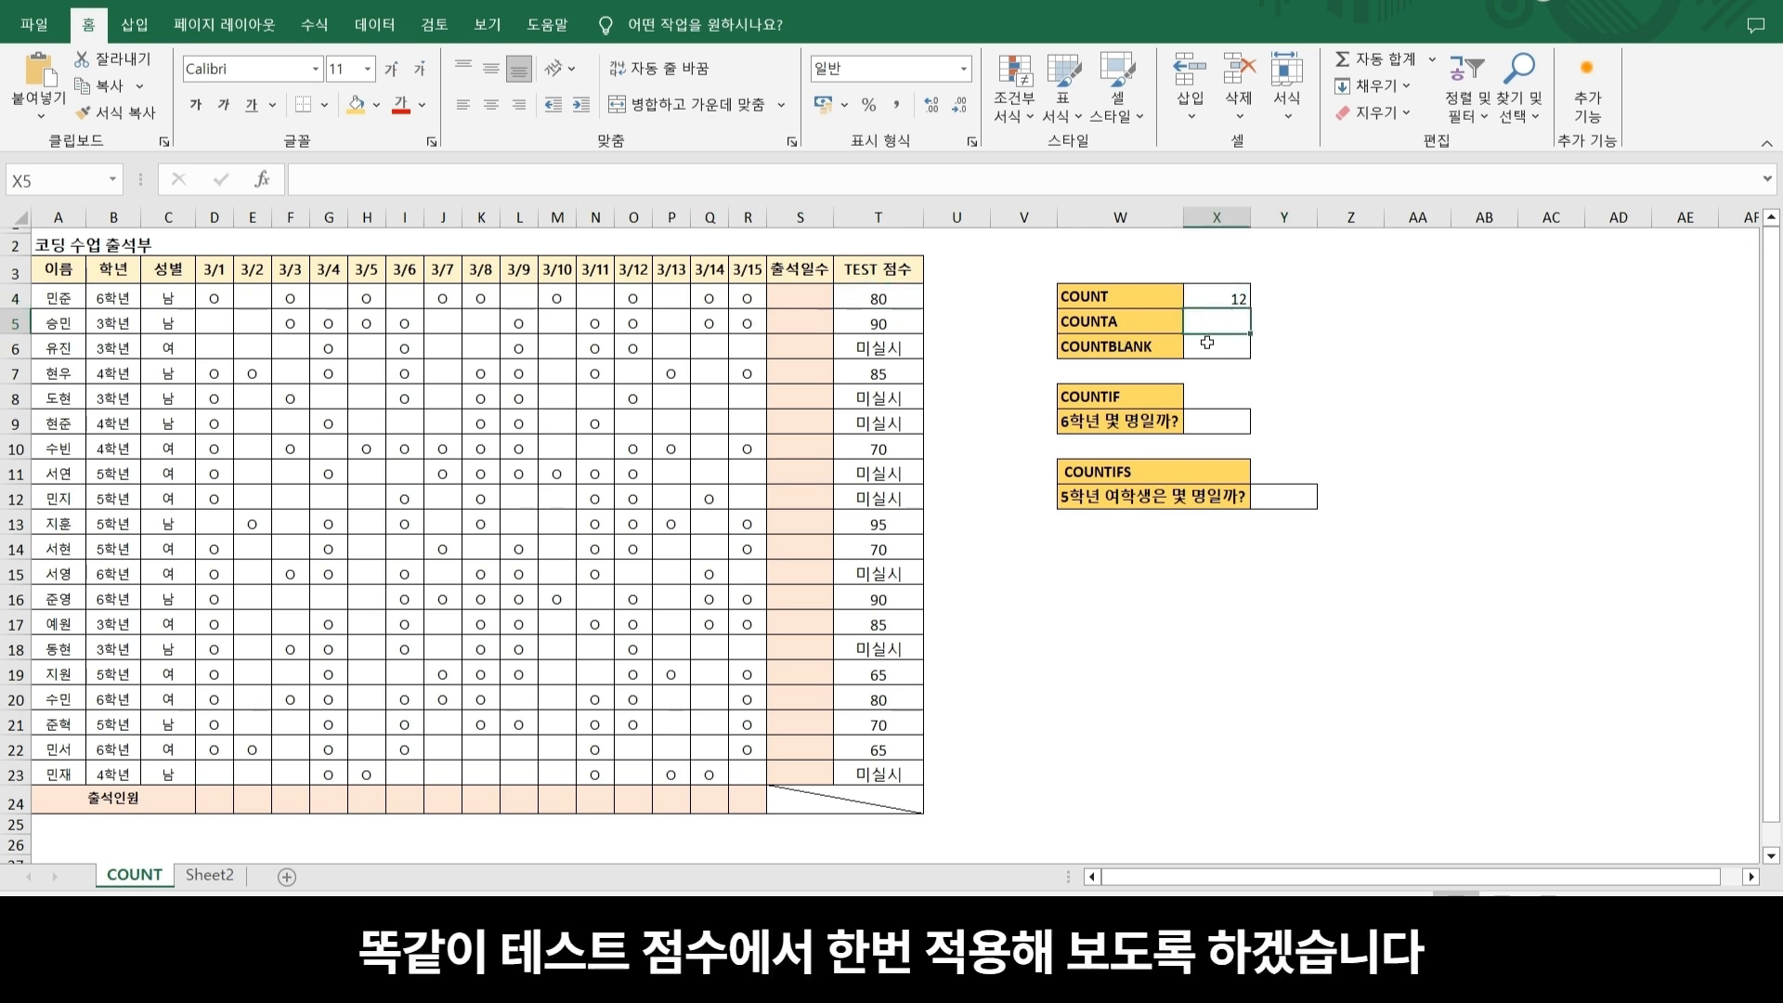
pyautogui.write('=cou')
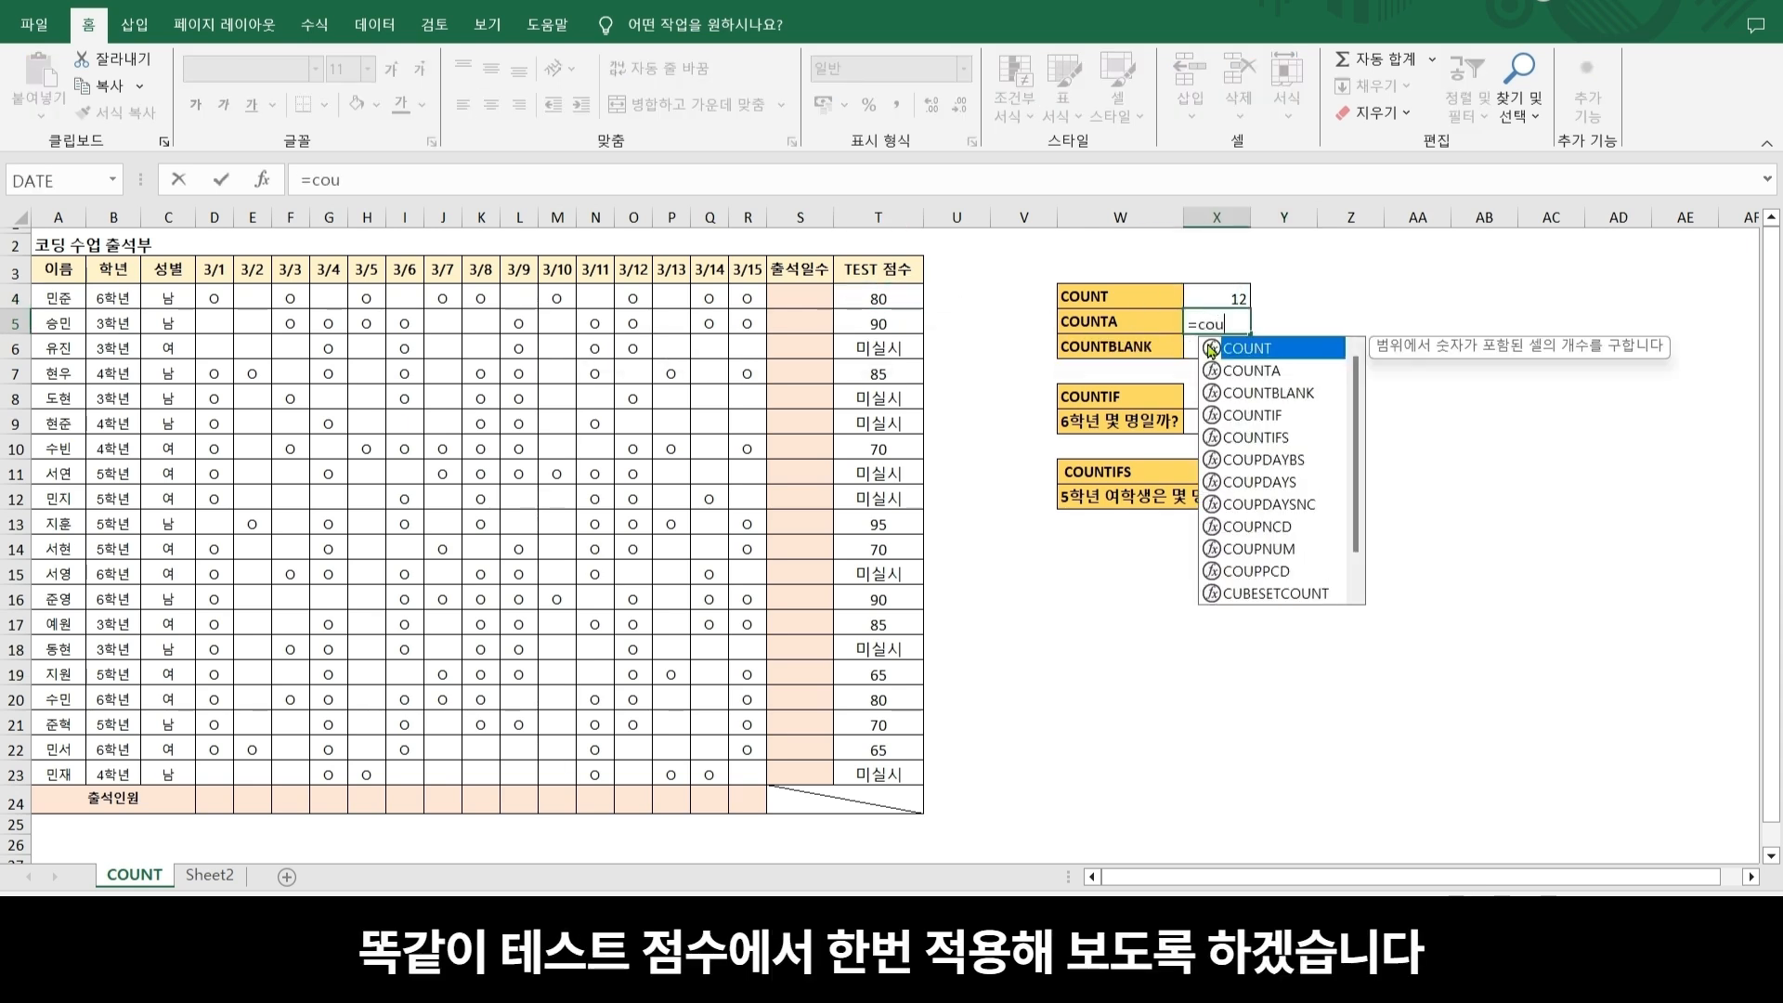
pyautogui.write('ntA')
pyautogui.press('Tab')
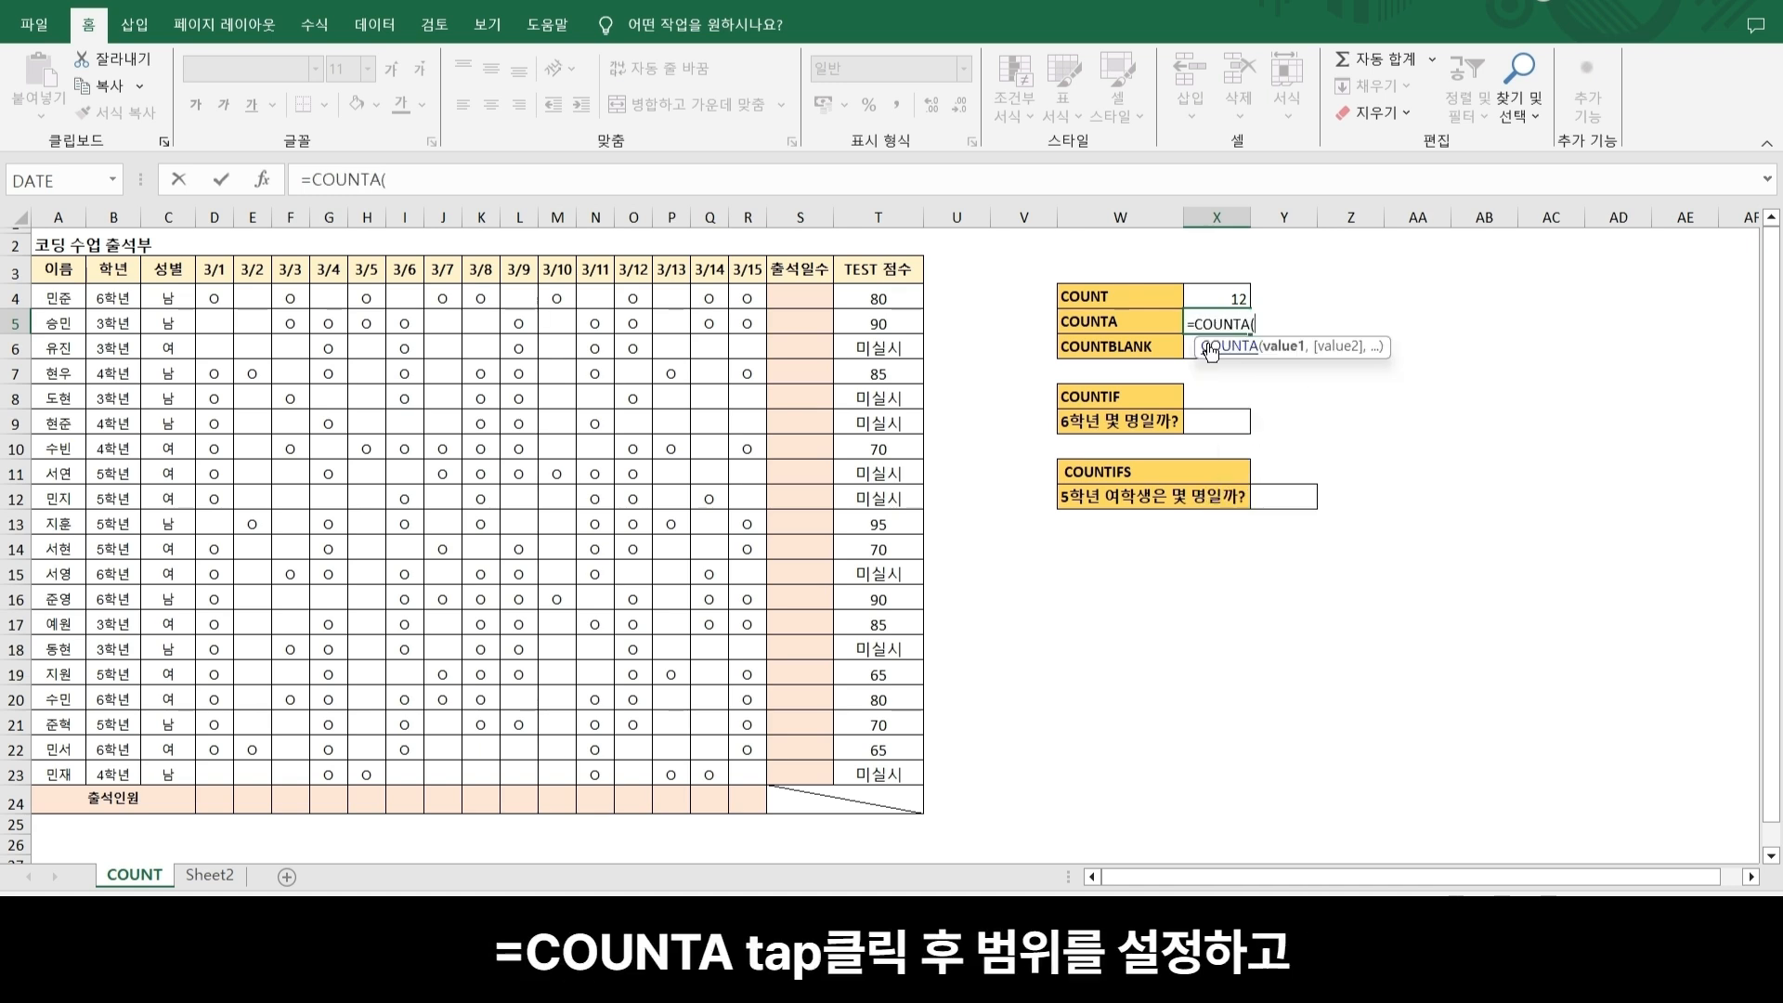
pyautogui.moveTo(879, 297); pyautogui.dragTo(883, 776)
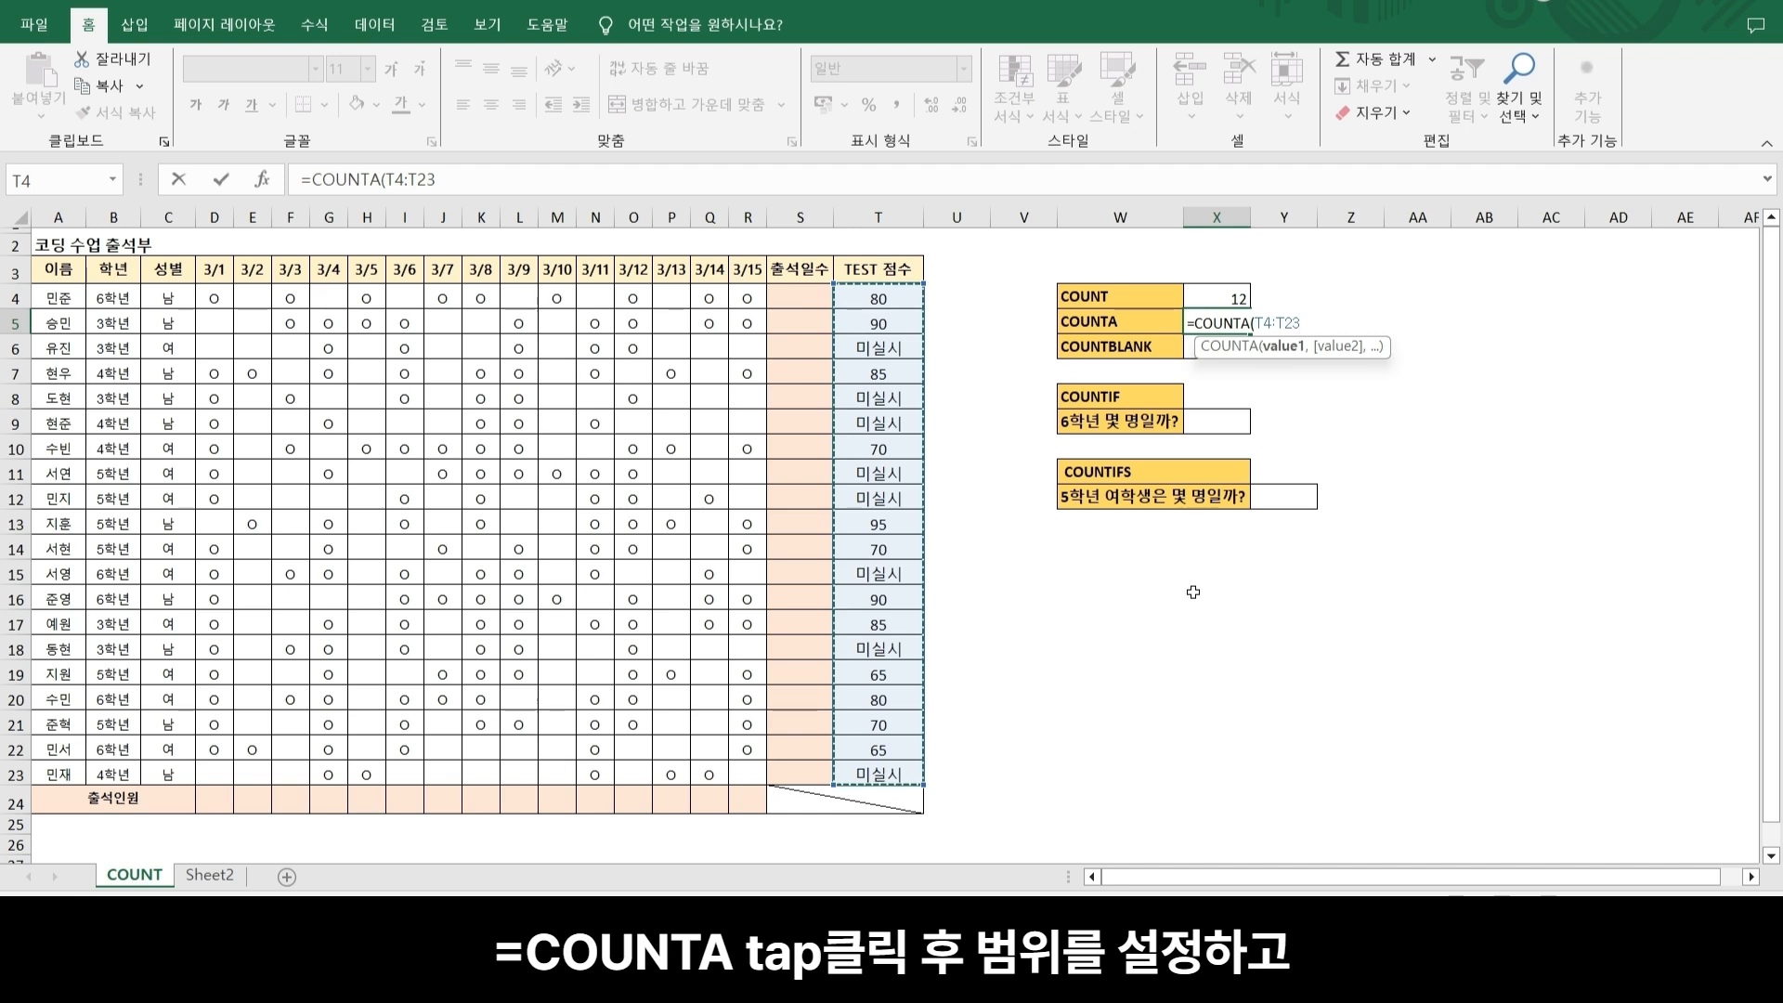
pyautogui.press('Return')
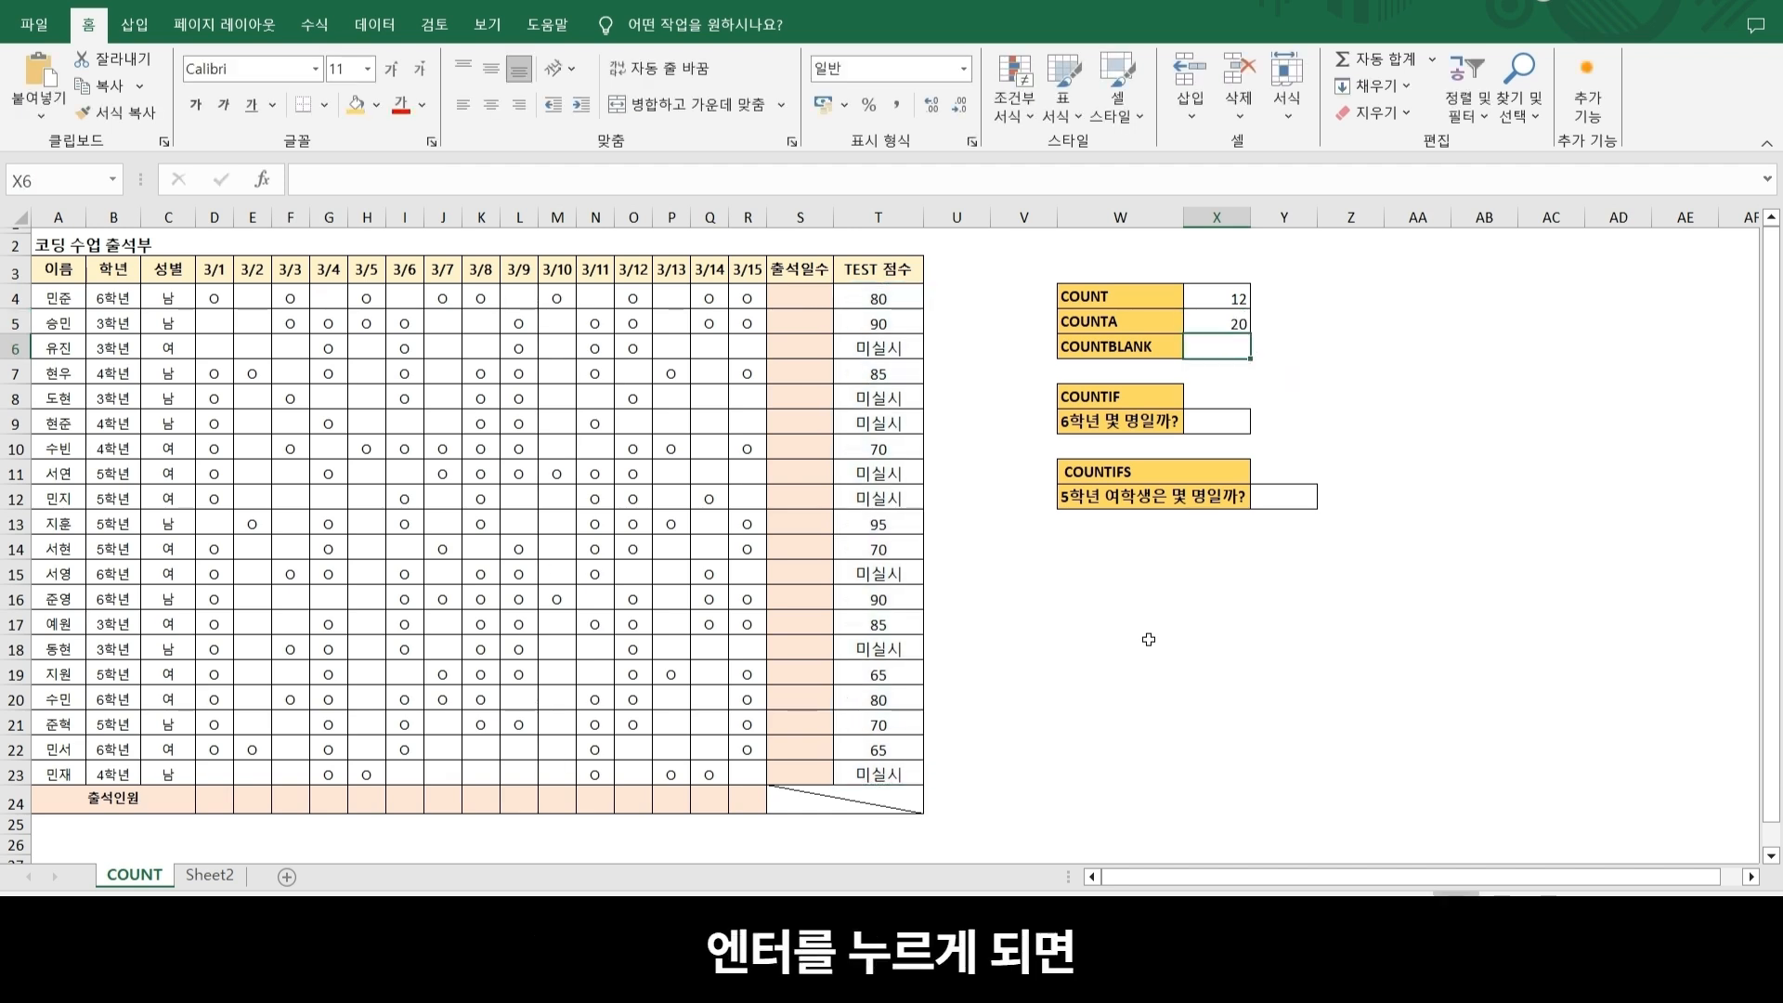
# - Review the text and number entries in T4:T23 and the COUNTA formula in X5
pyautogui.click(903, 356)
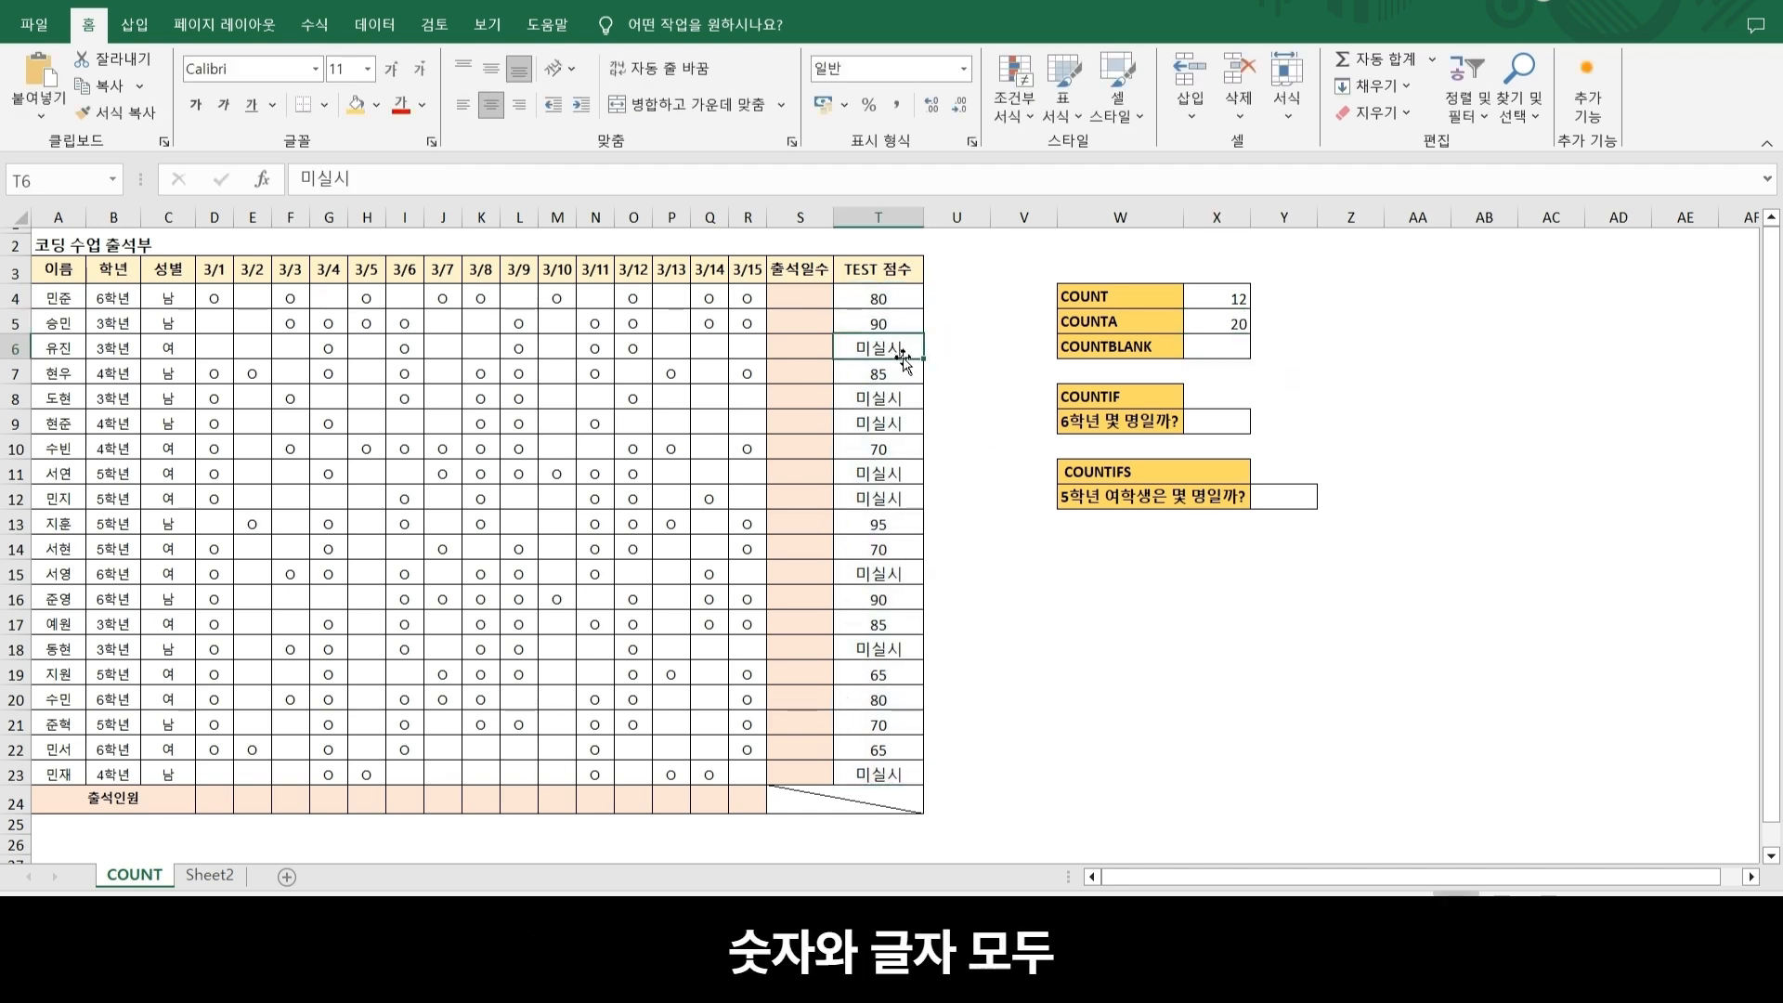
pyautogui.moveTo(892, 293); pyautogui.dragTo(915, 777)
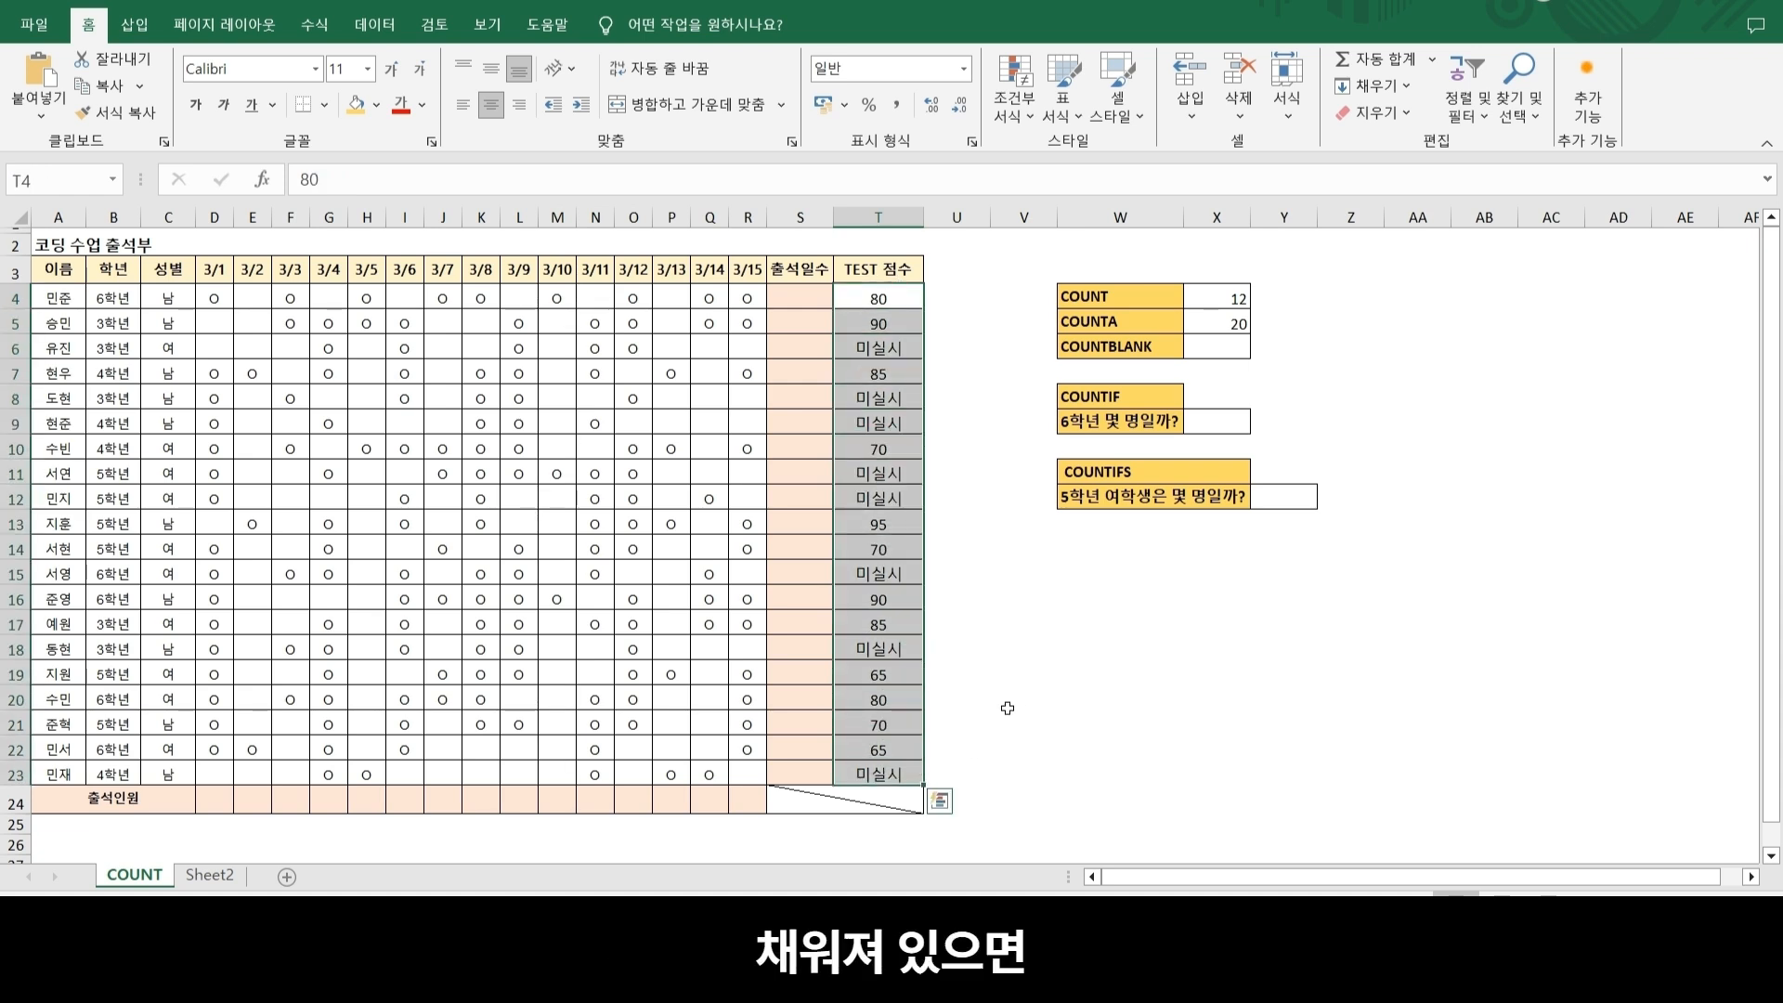
pyautogui.click(1047, 674)
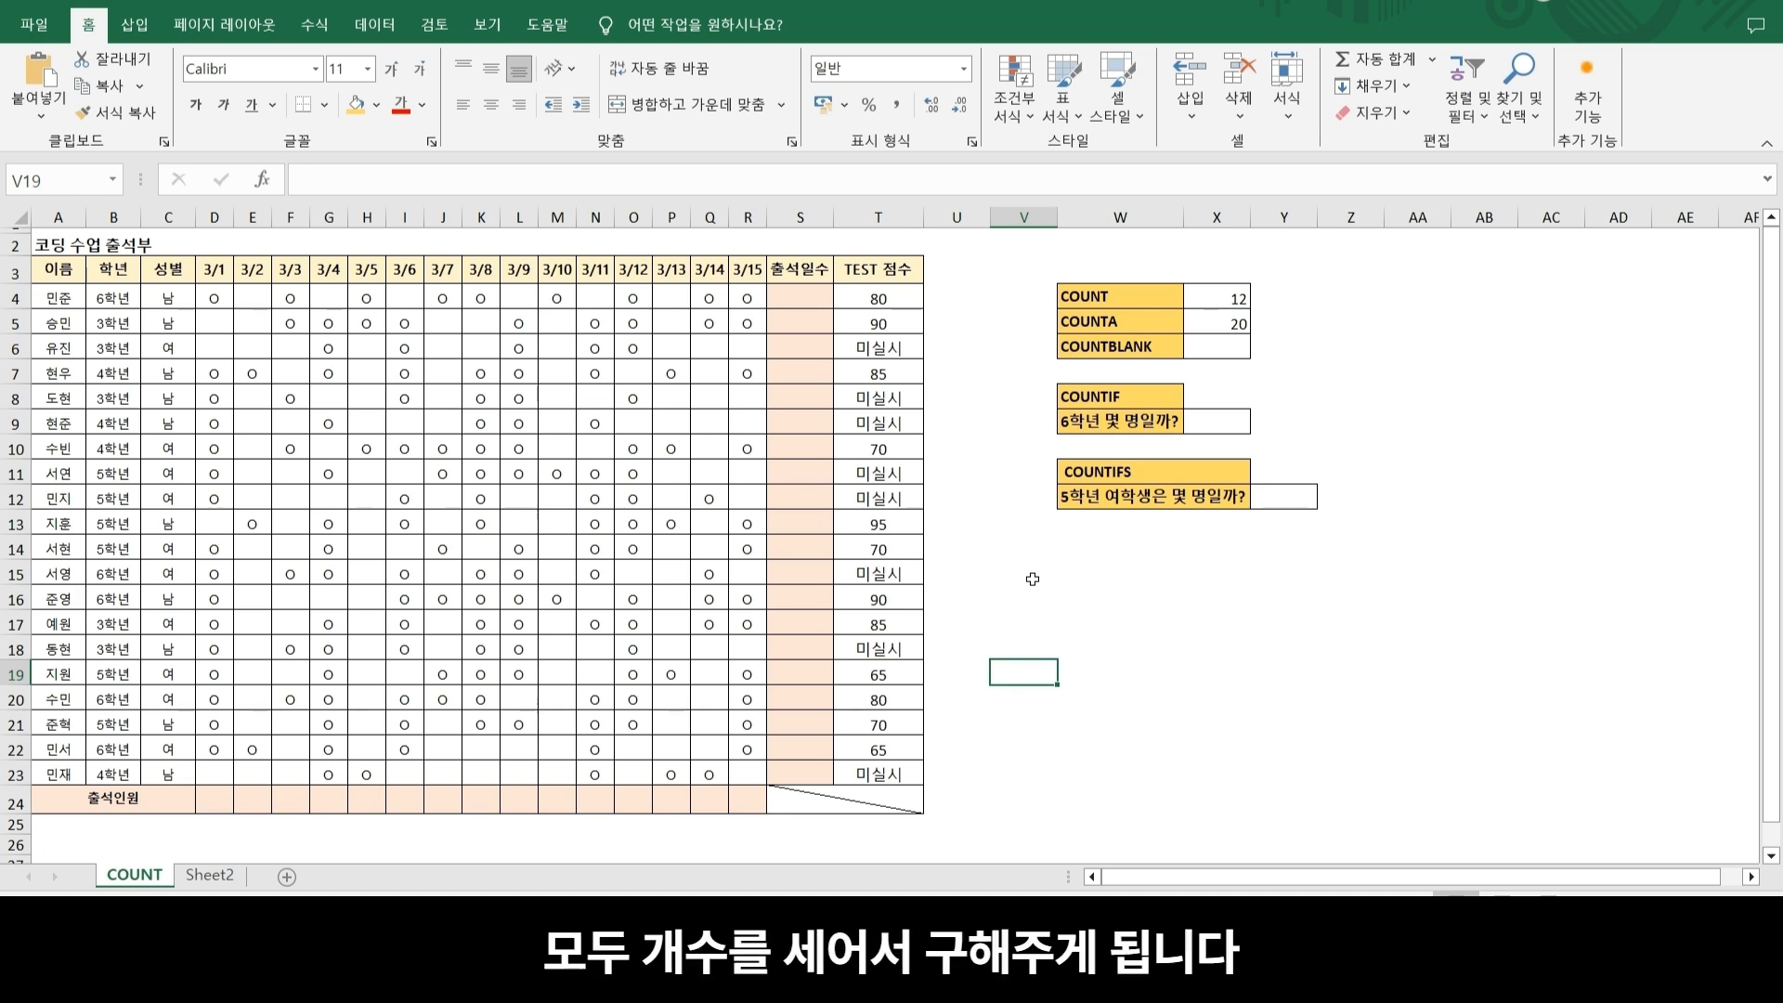
pyautogui.click(1249, 328)
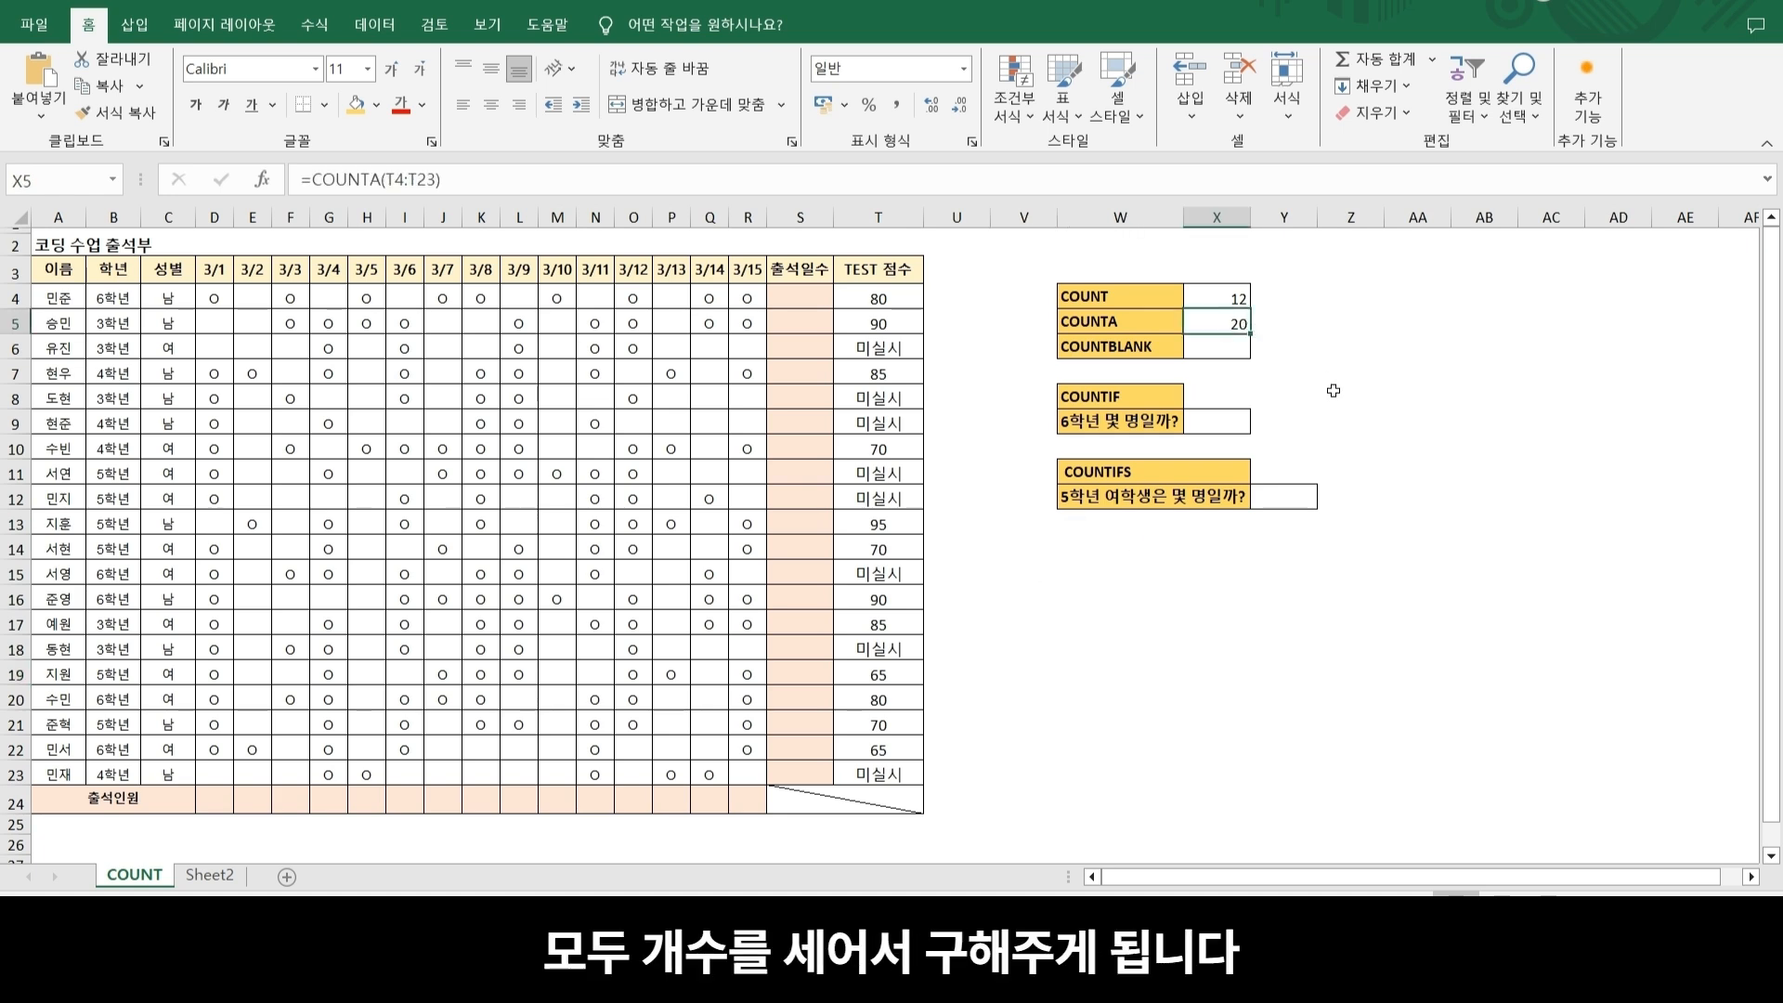
pyautogui.click(1338, 350)
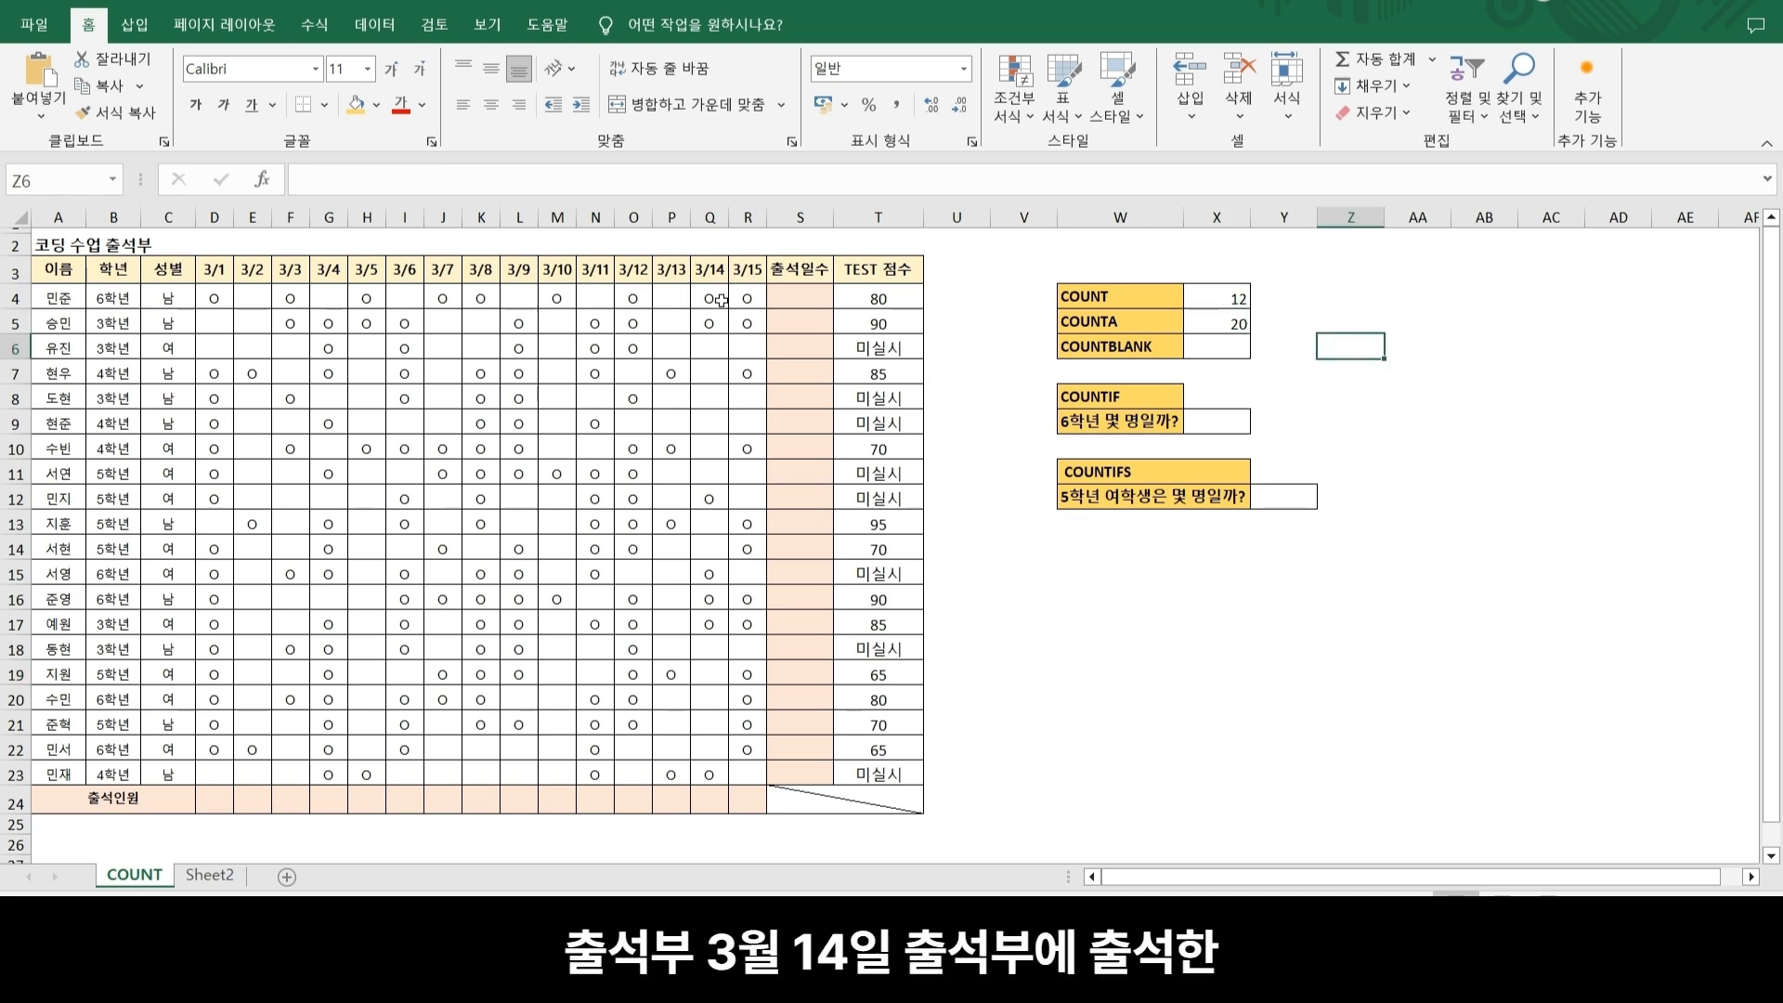
# - Replace the formula in X5 with COUNTA over the 3/14 attendance marks in Q4:Q23
pyautogui.moveTo(712, 297); pyautogui.dragTo(711, 776)
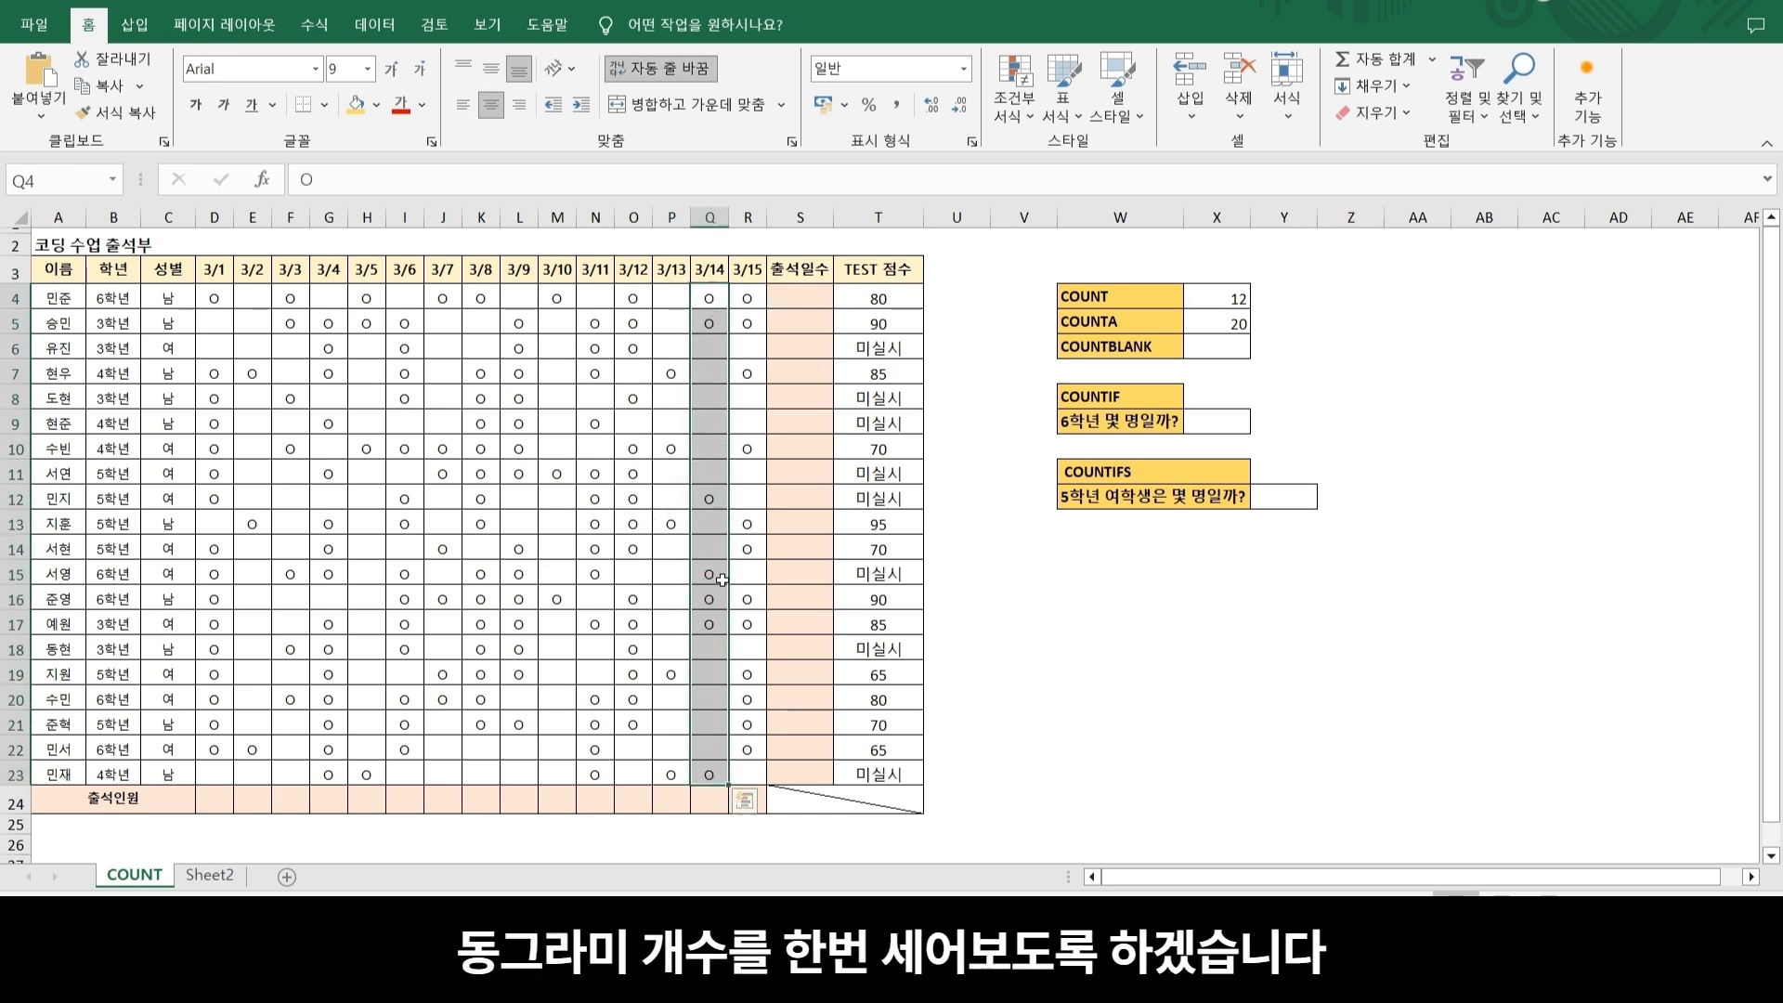
pyautogui.click(1228, 332)
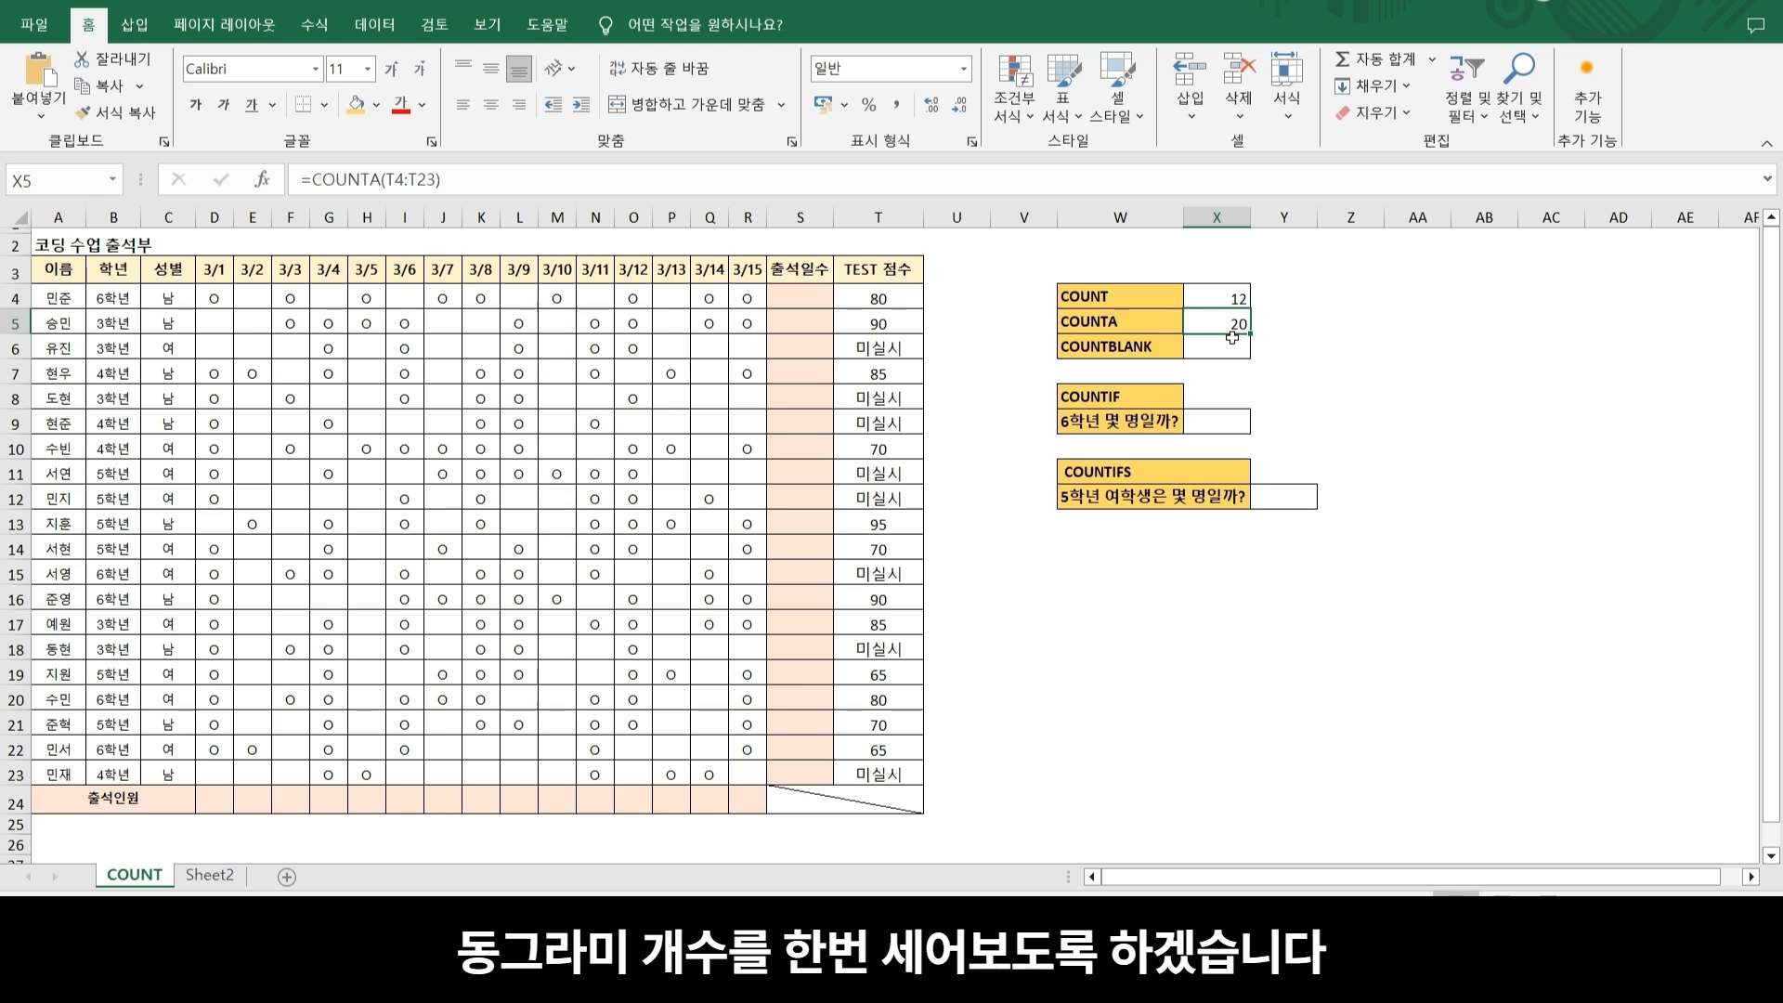
pyautogui.press('BackSpace')
pyautogui.write('=')
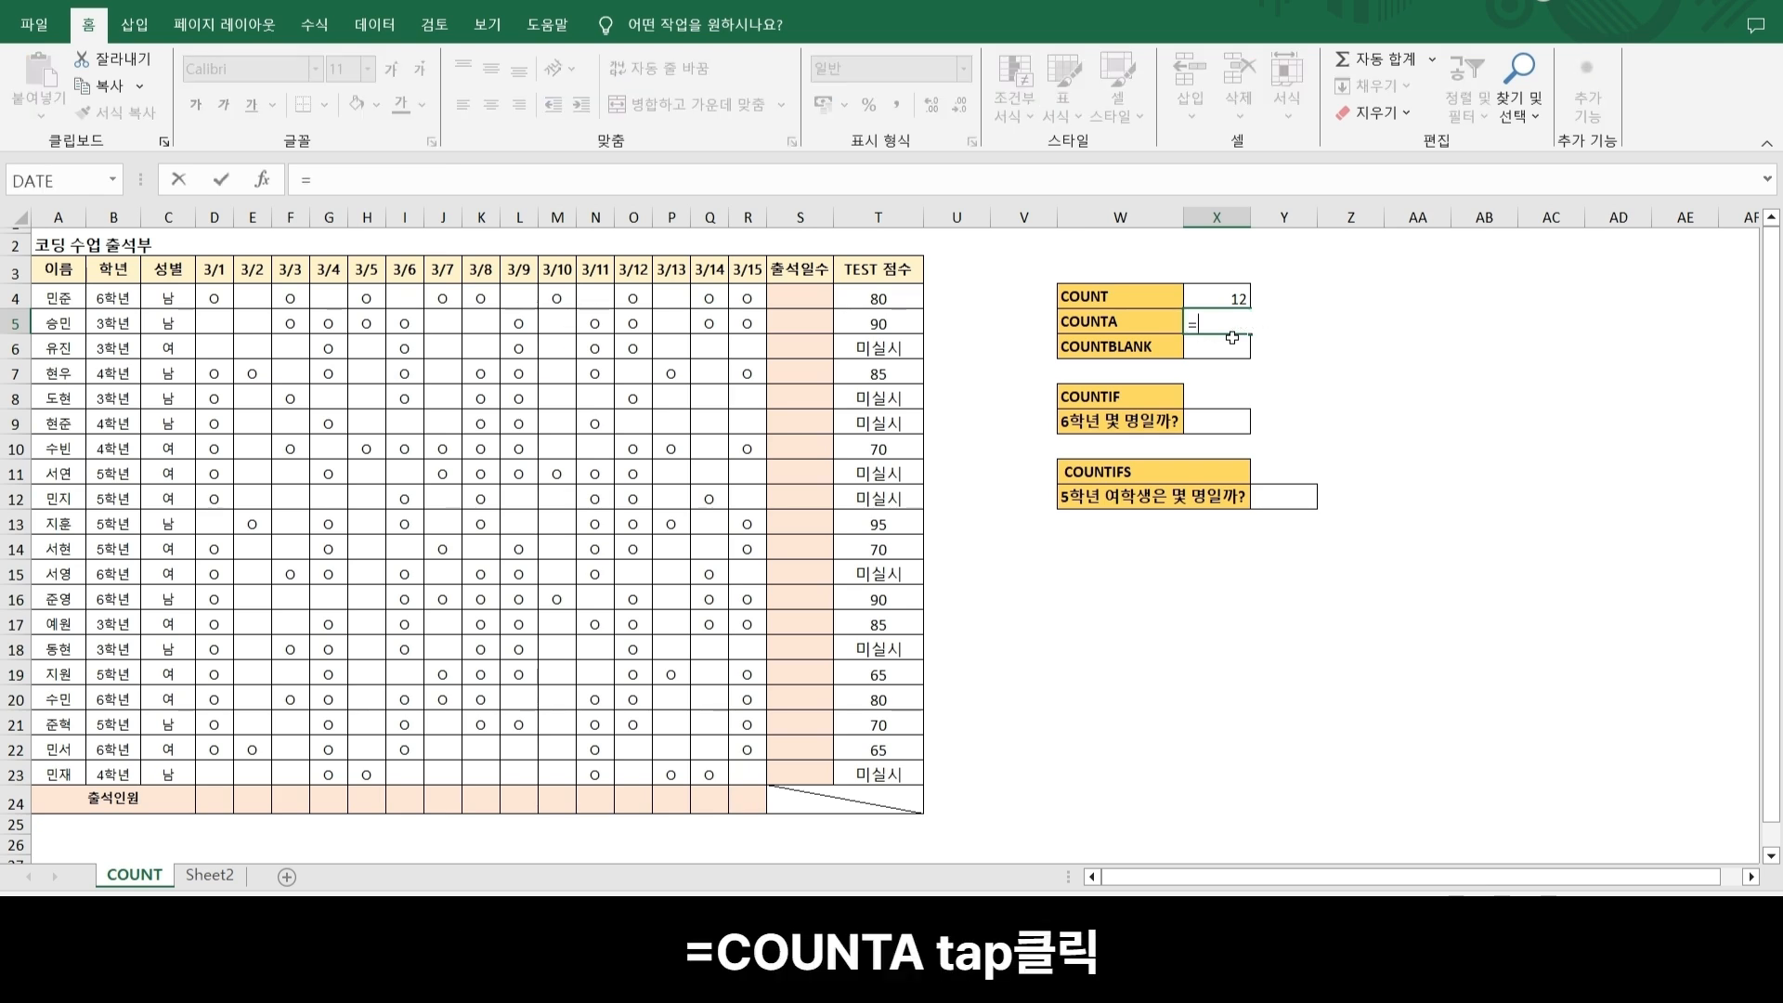
pyautogui.write('counta')
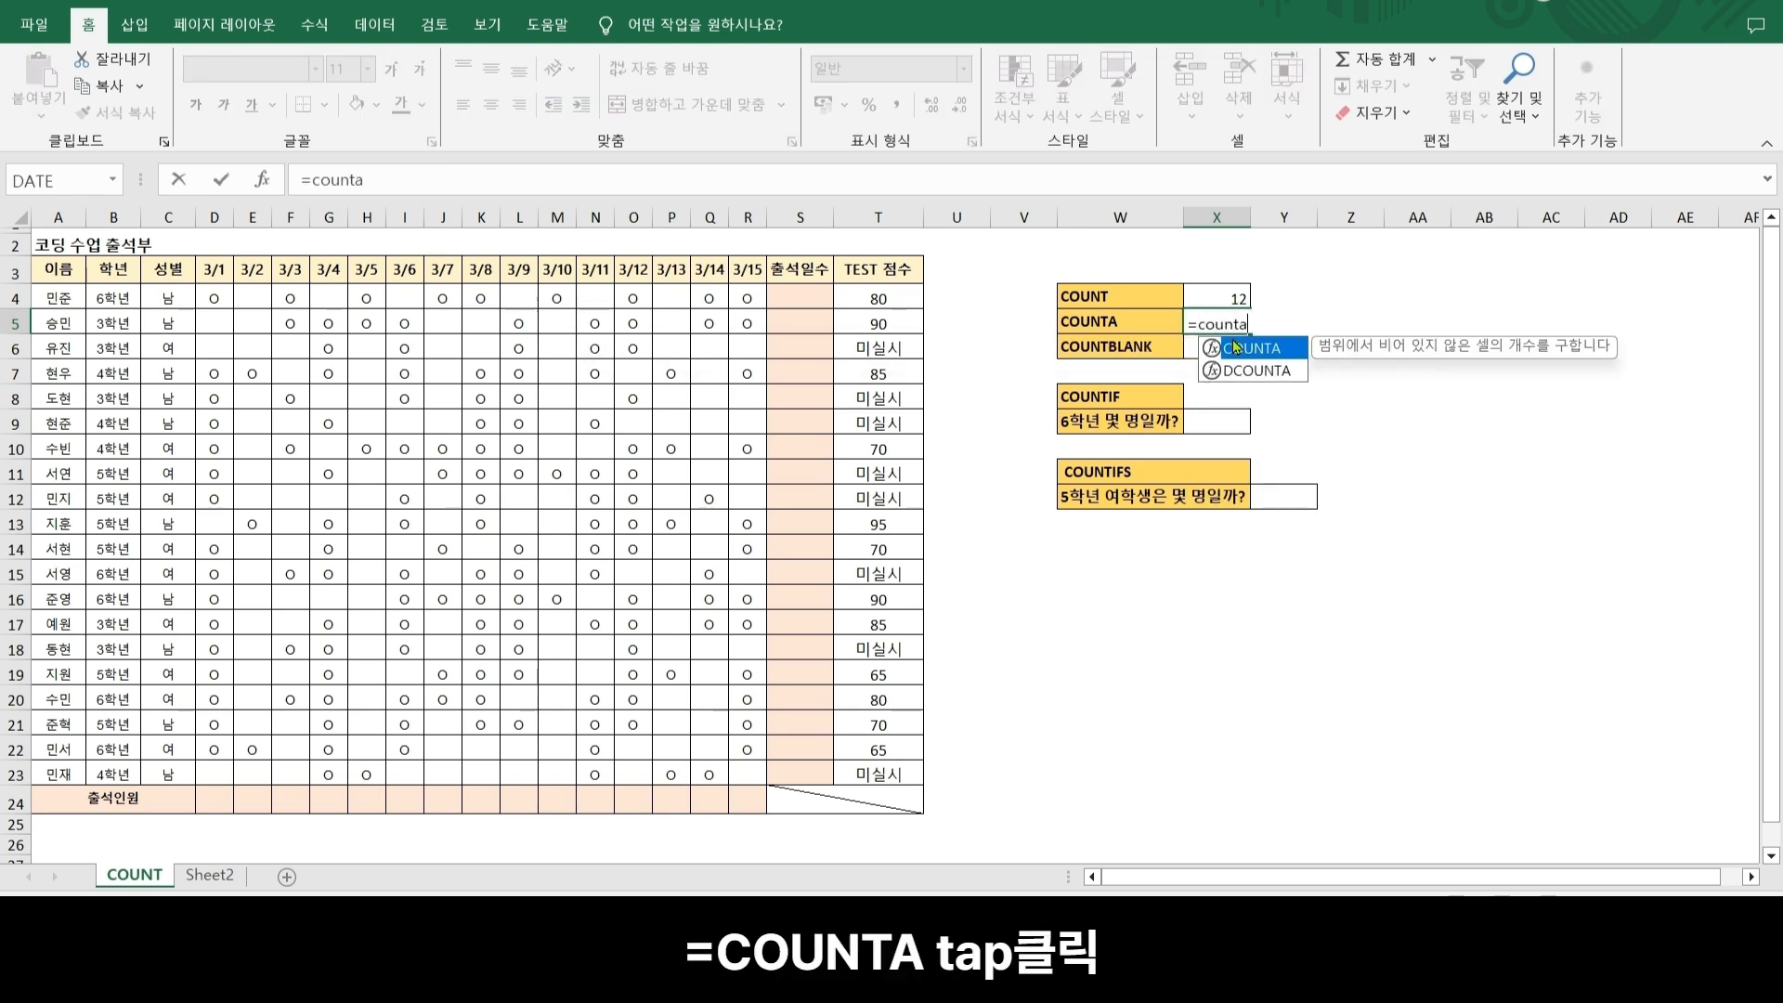
pyautogui.press('Tab')
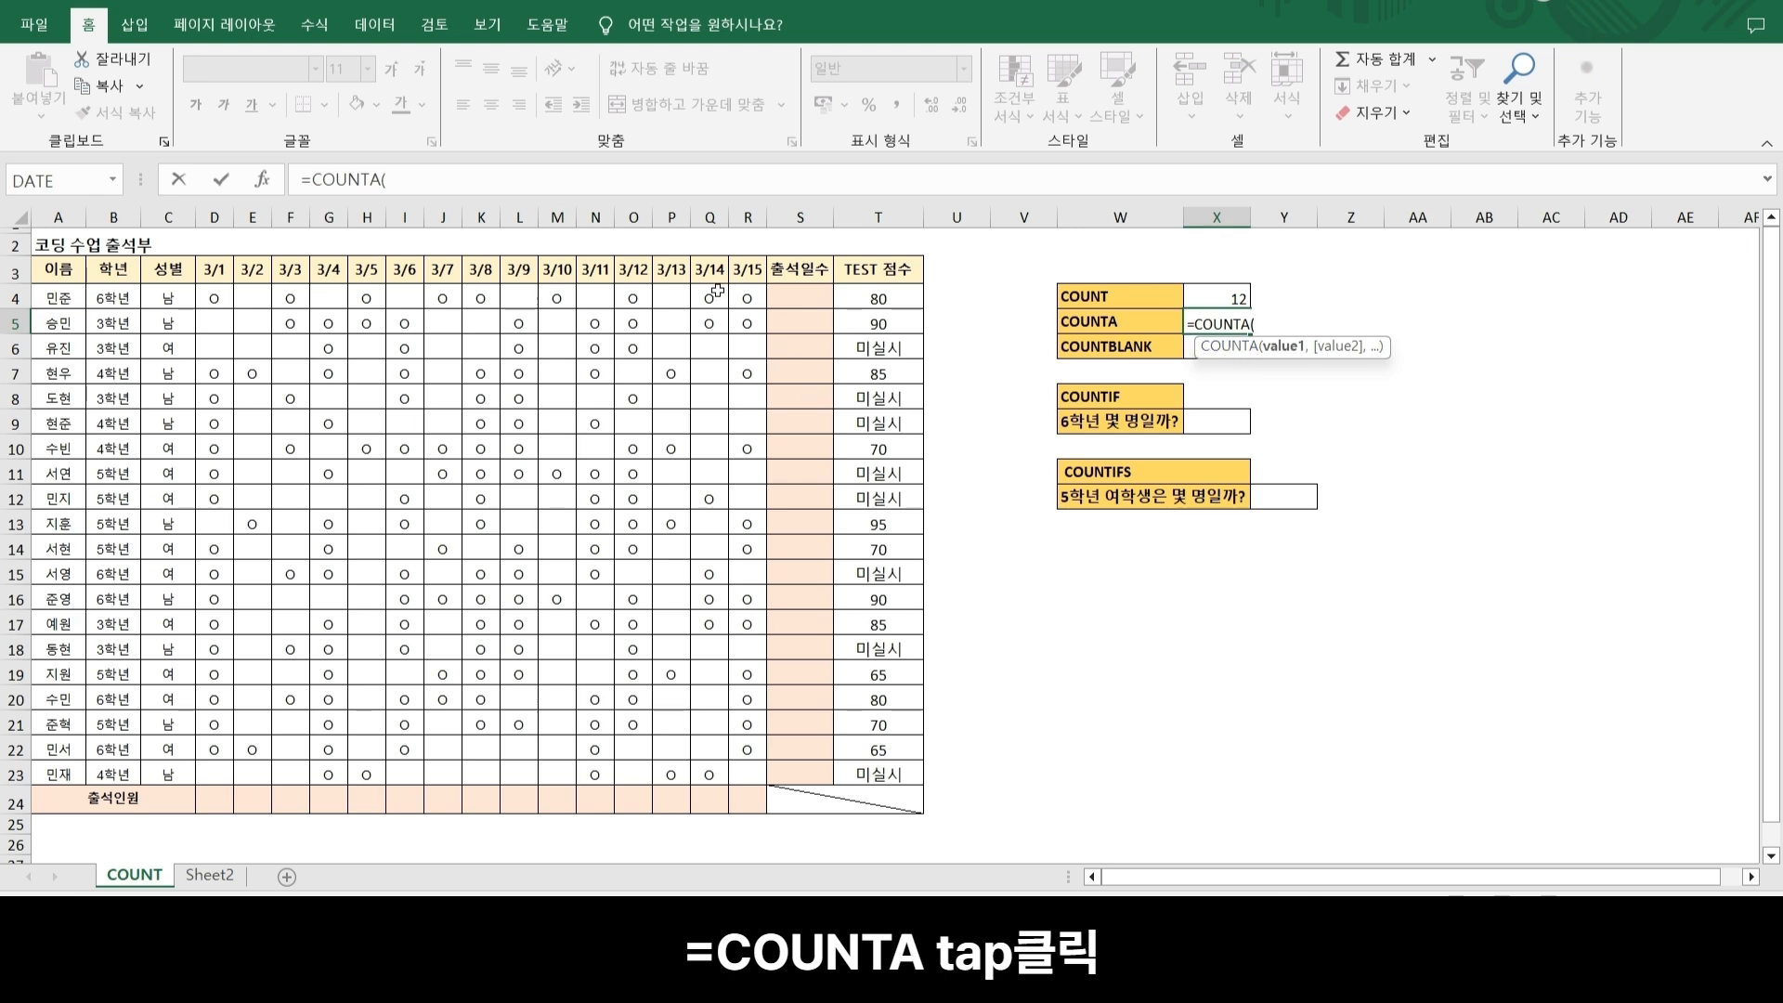
pyautogui.moveTo(718, 291); pyautogui.dragTo(710, 775)
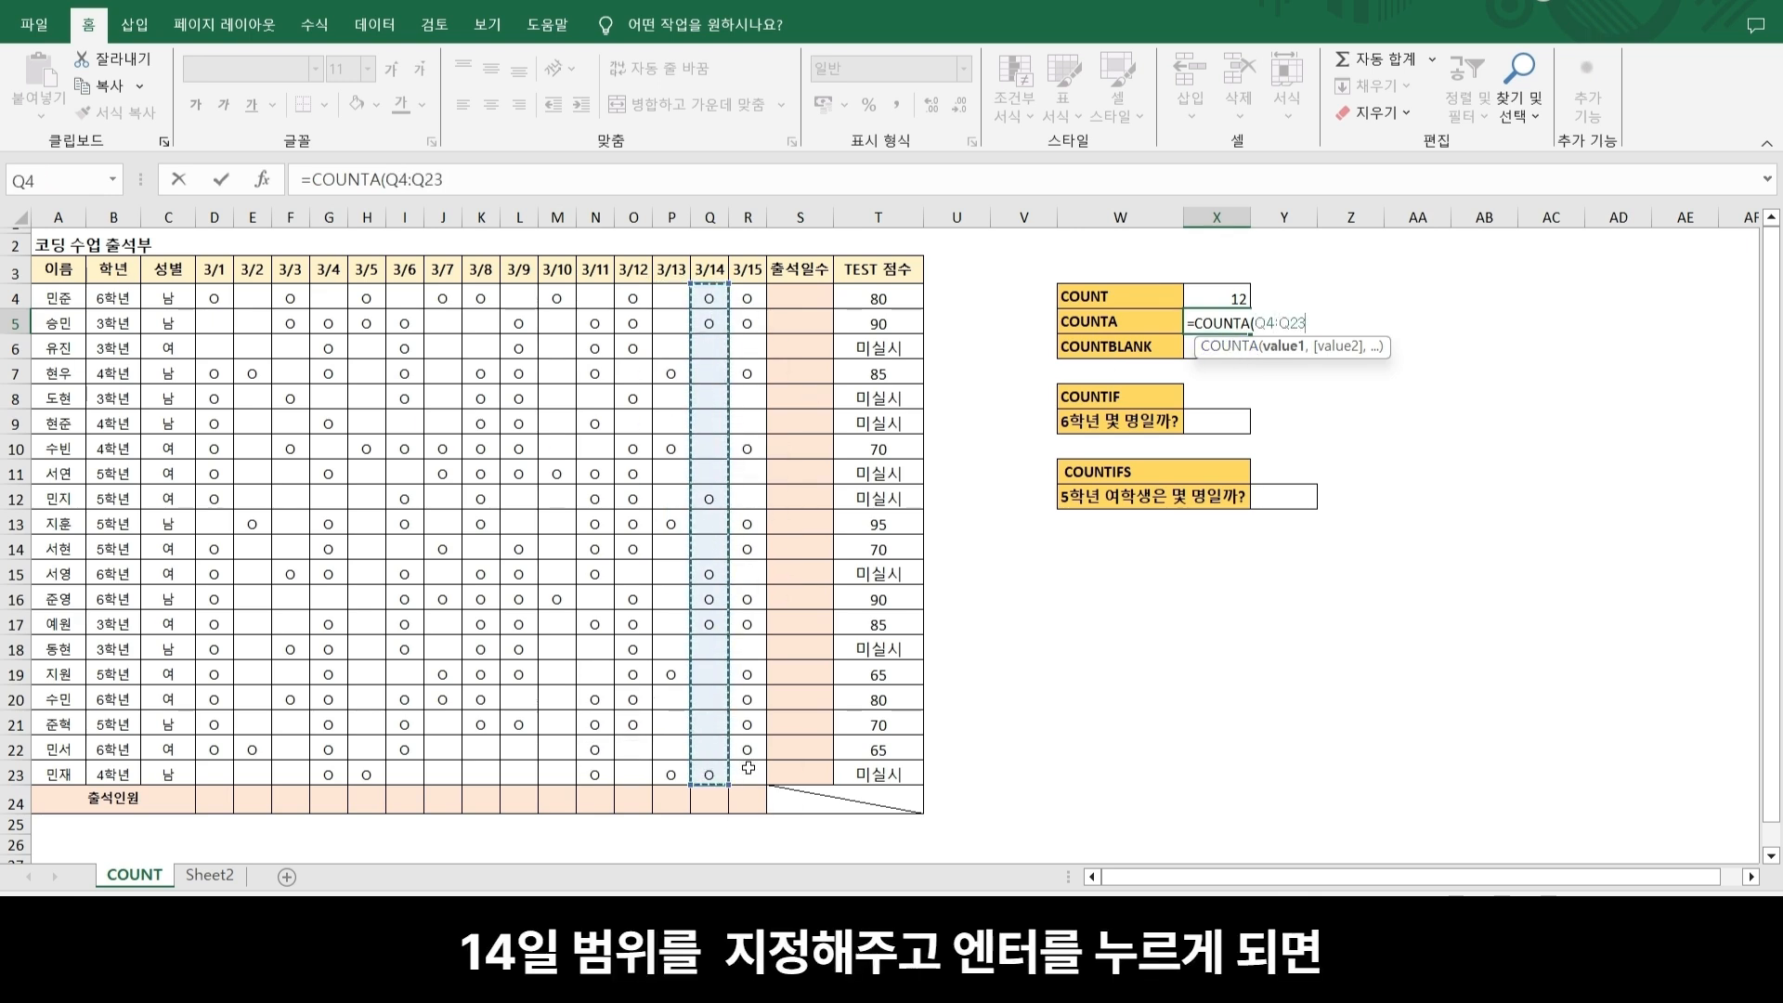
pyautogui.press('Return')
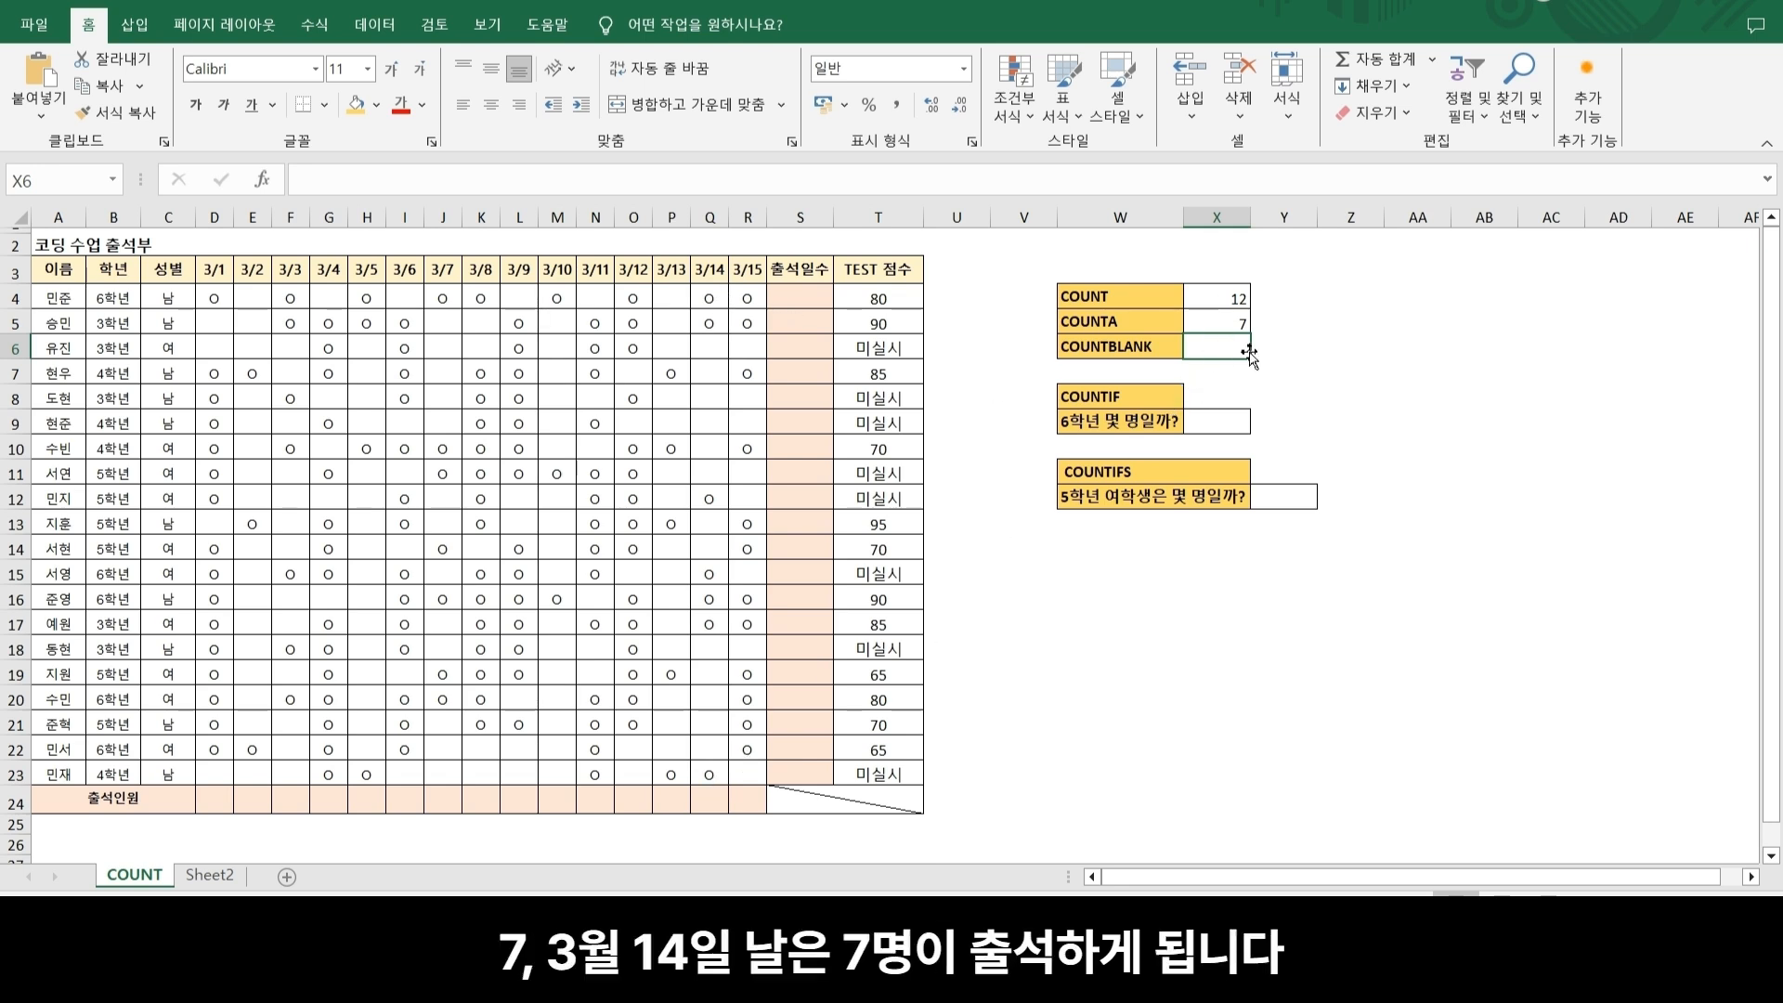
# - Examine the COUNTBLANK row of the function table and the blank cells in the 3/14 attendance column
pyautogui.click(1386, 376)
pyautogui.click(1166, 344)
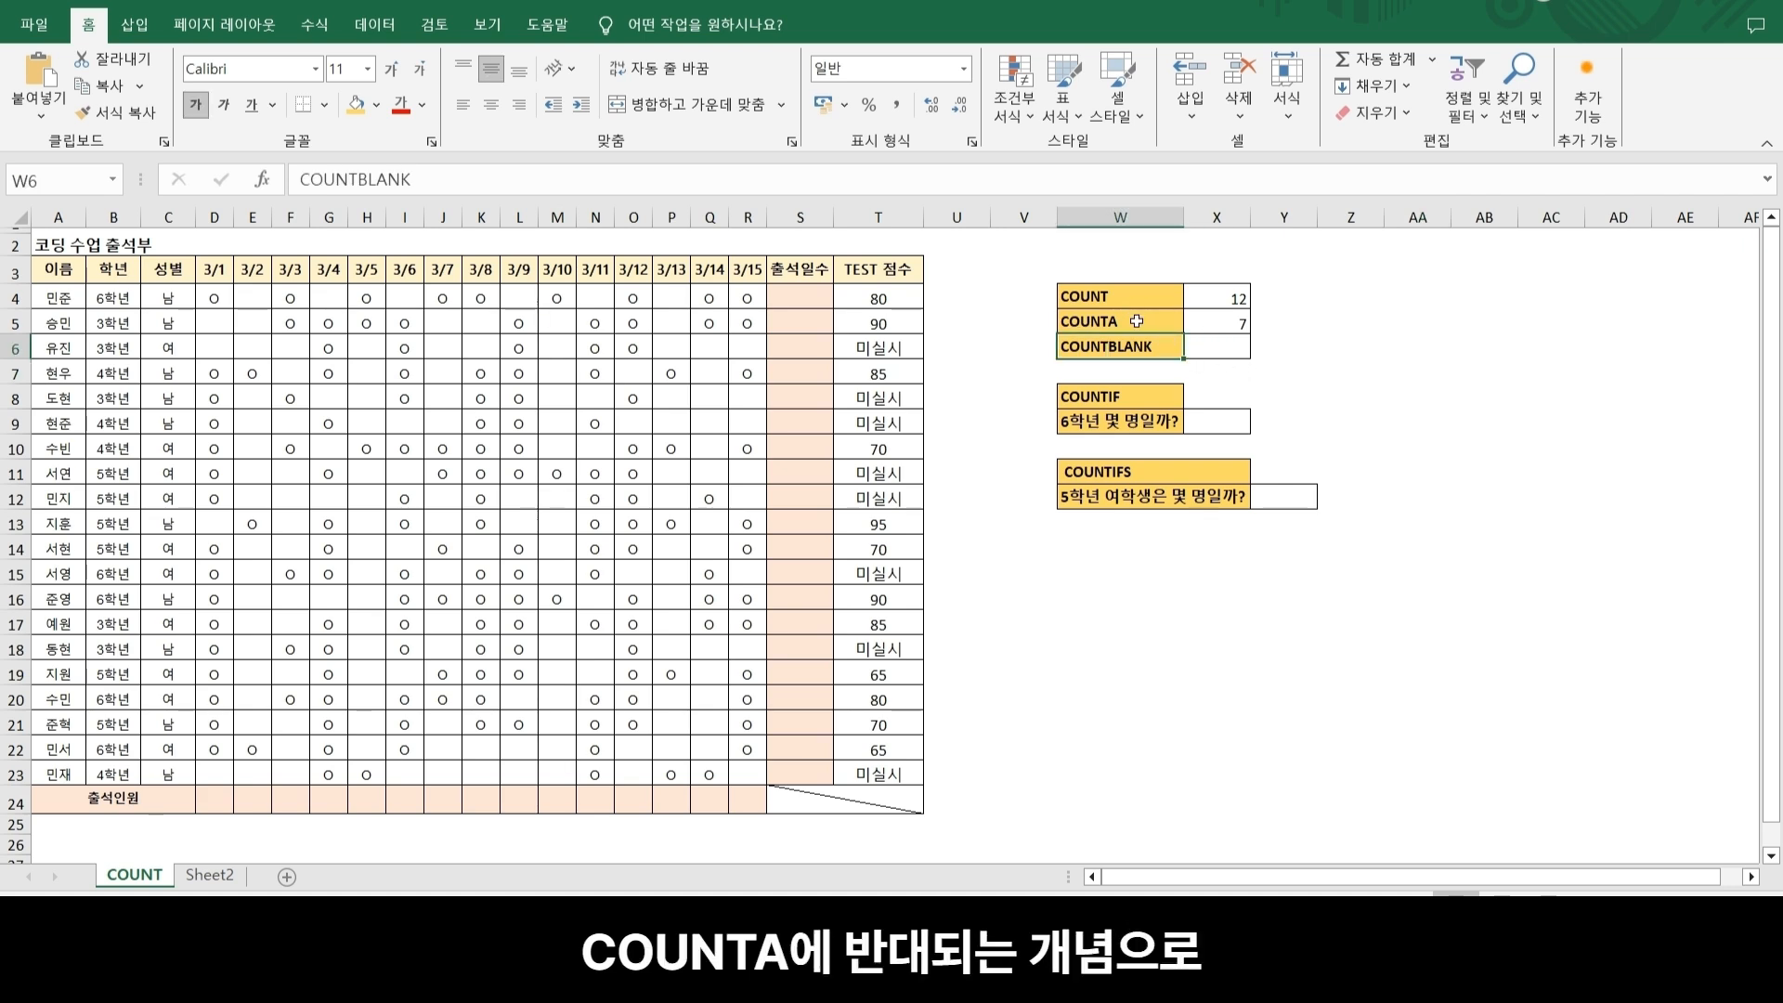
pyautogui.click(1237, 381)
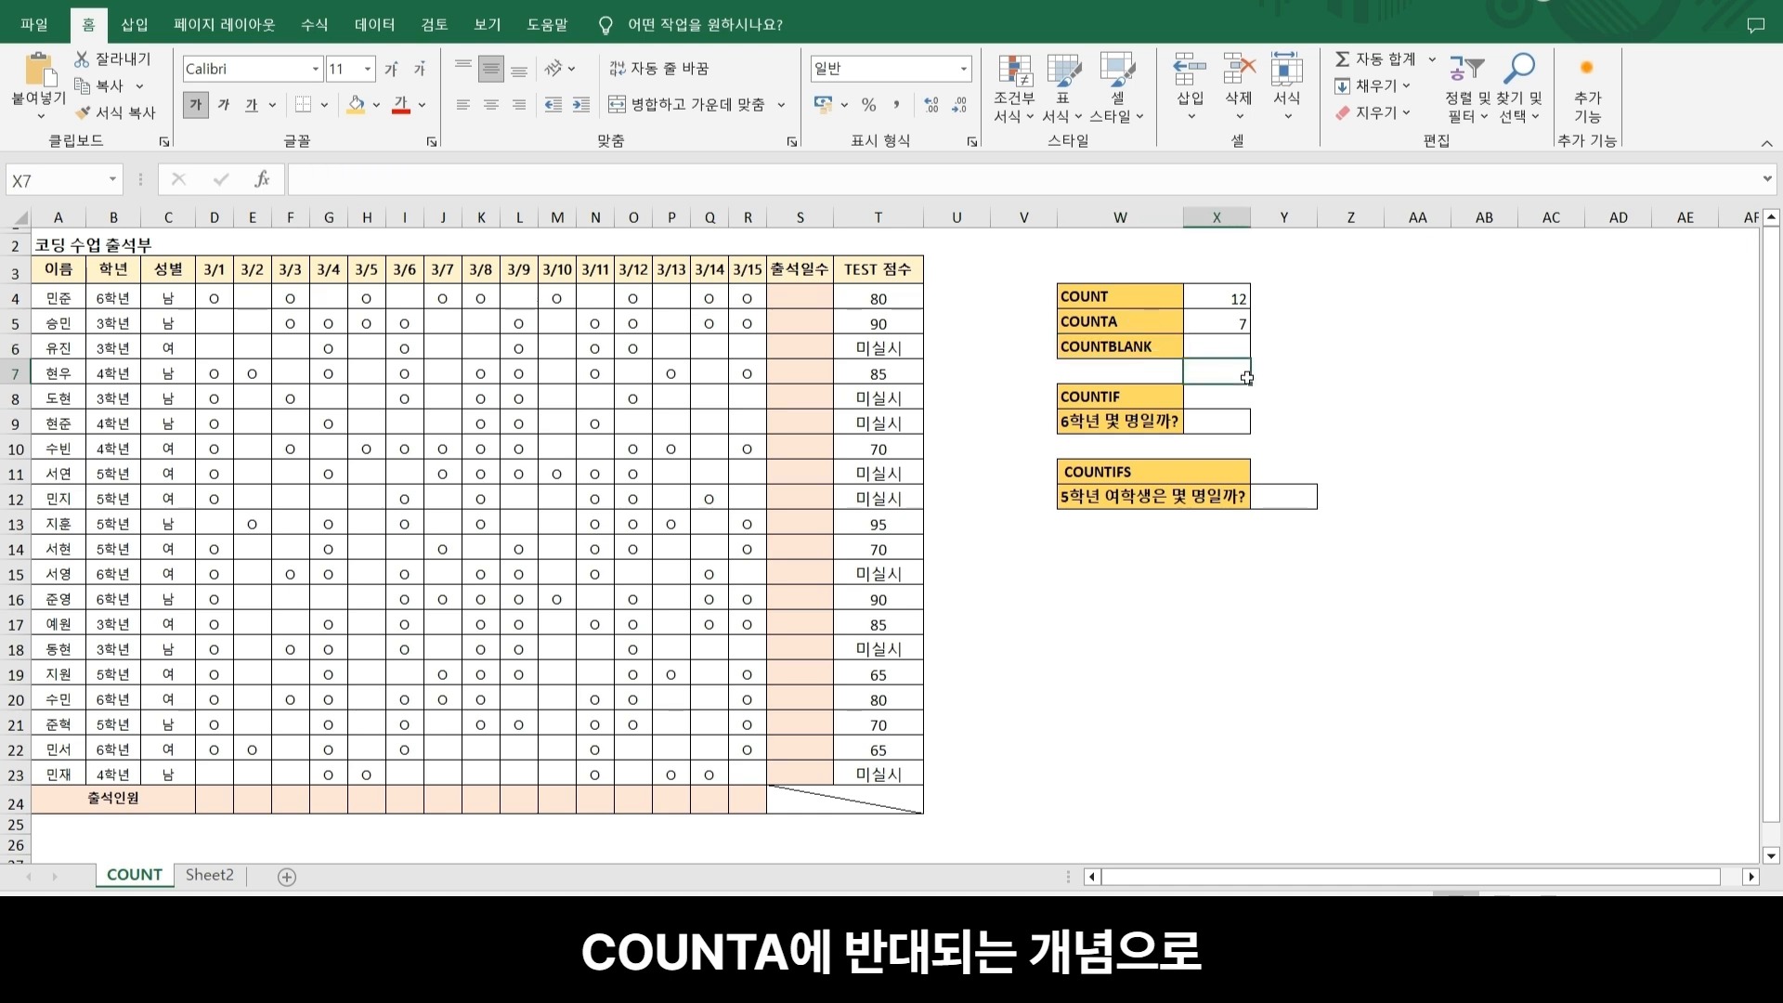
pyautogui.click(710, 372)
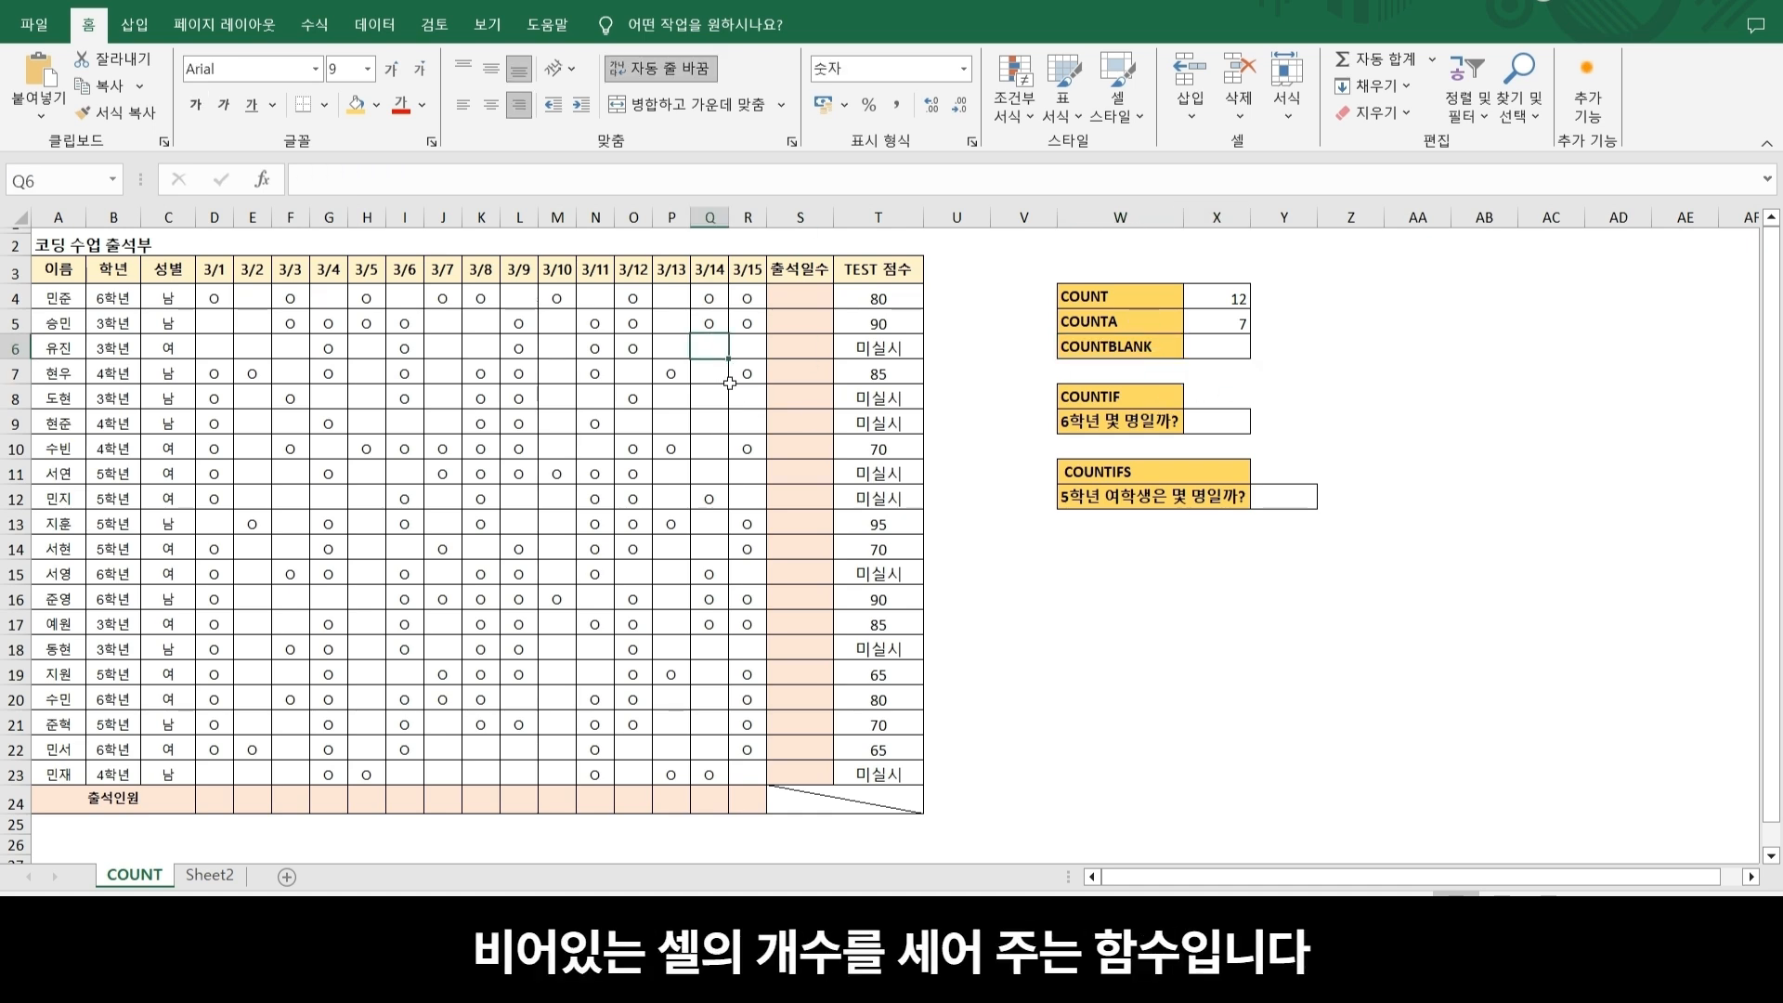
pyautogui.click(726, 415)
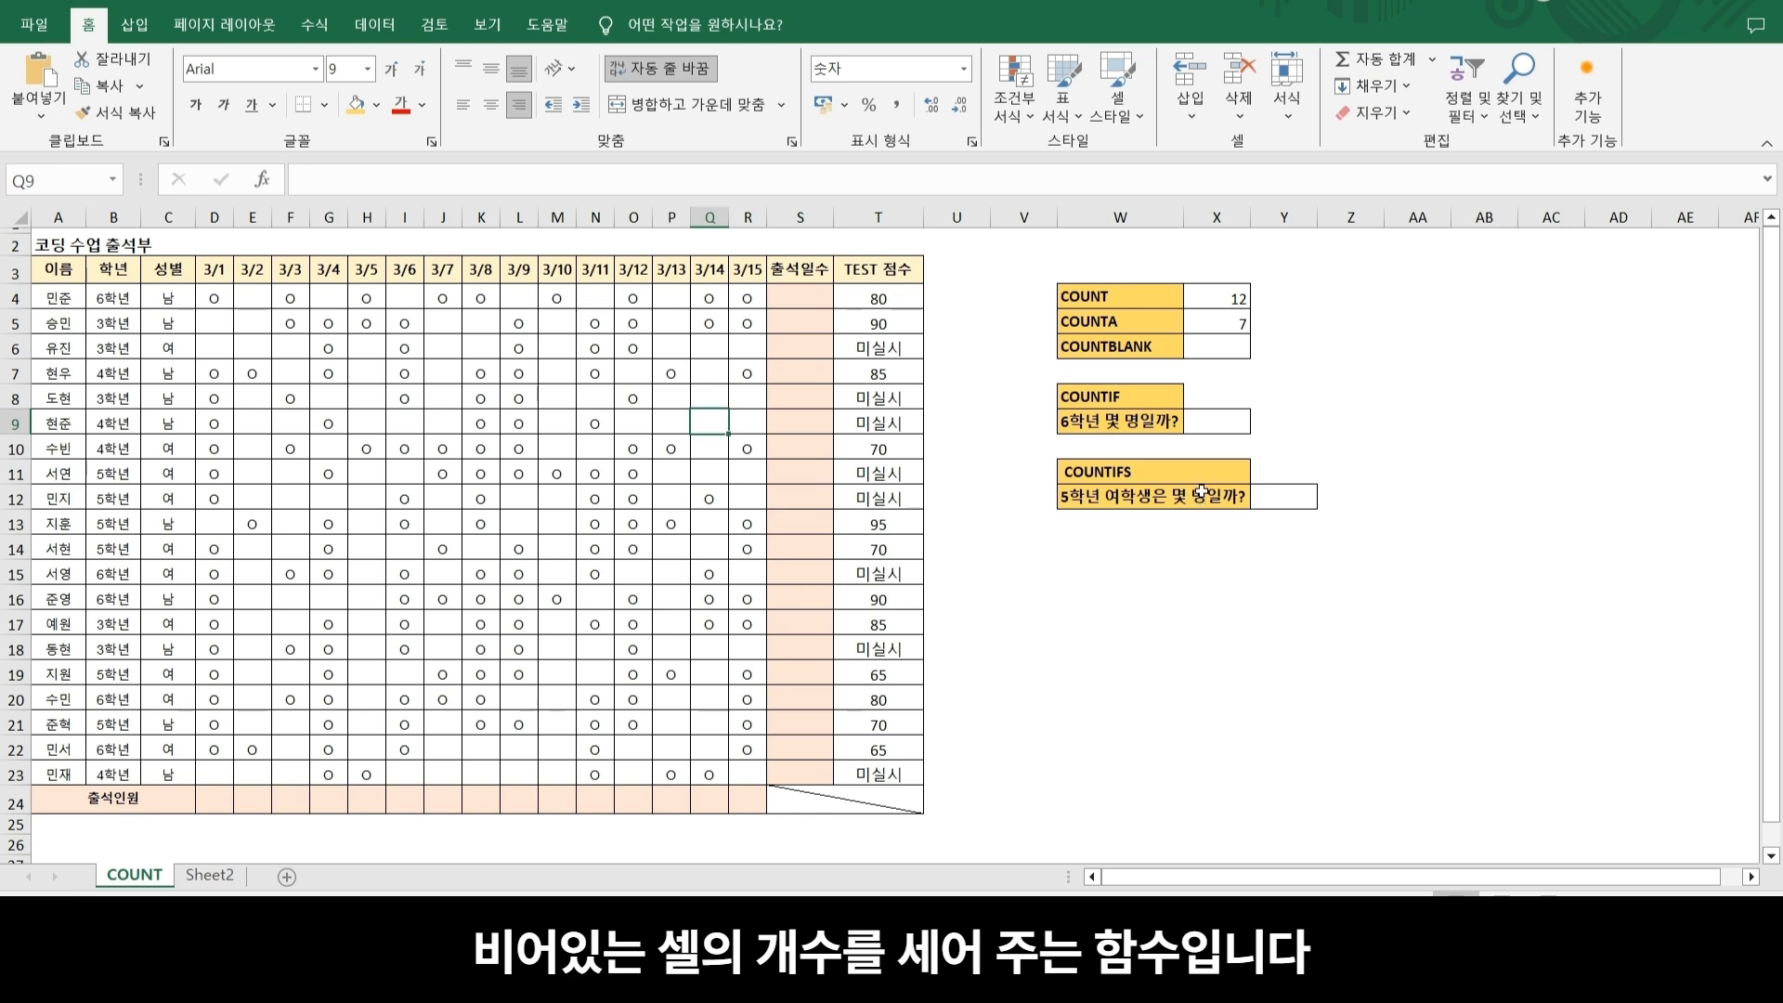
# - Enter a COUNTBLANK formula in X6 over the 3/14 attendance range Q4:Q23
pyautogui.click(1228, 346)
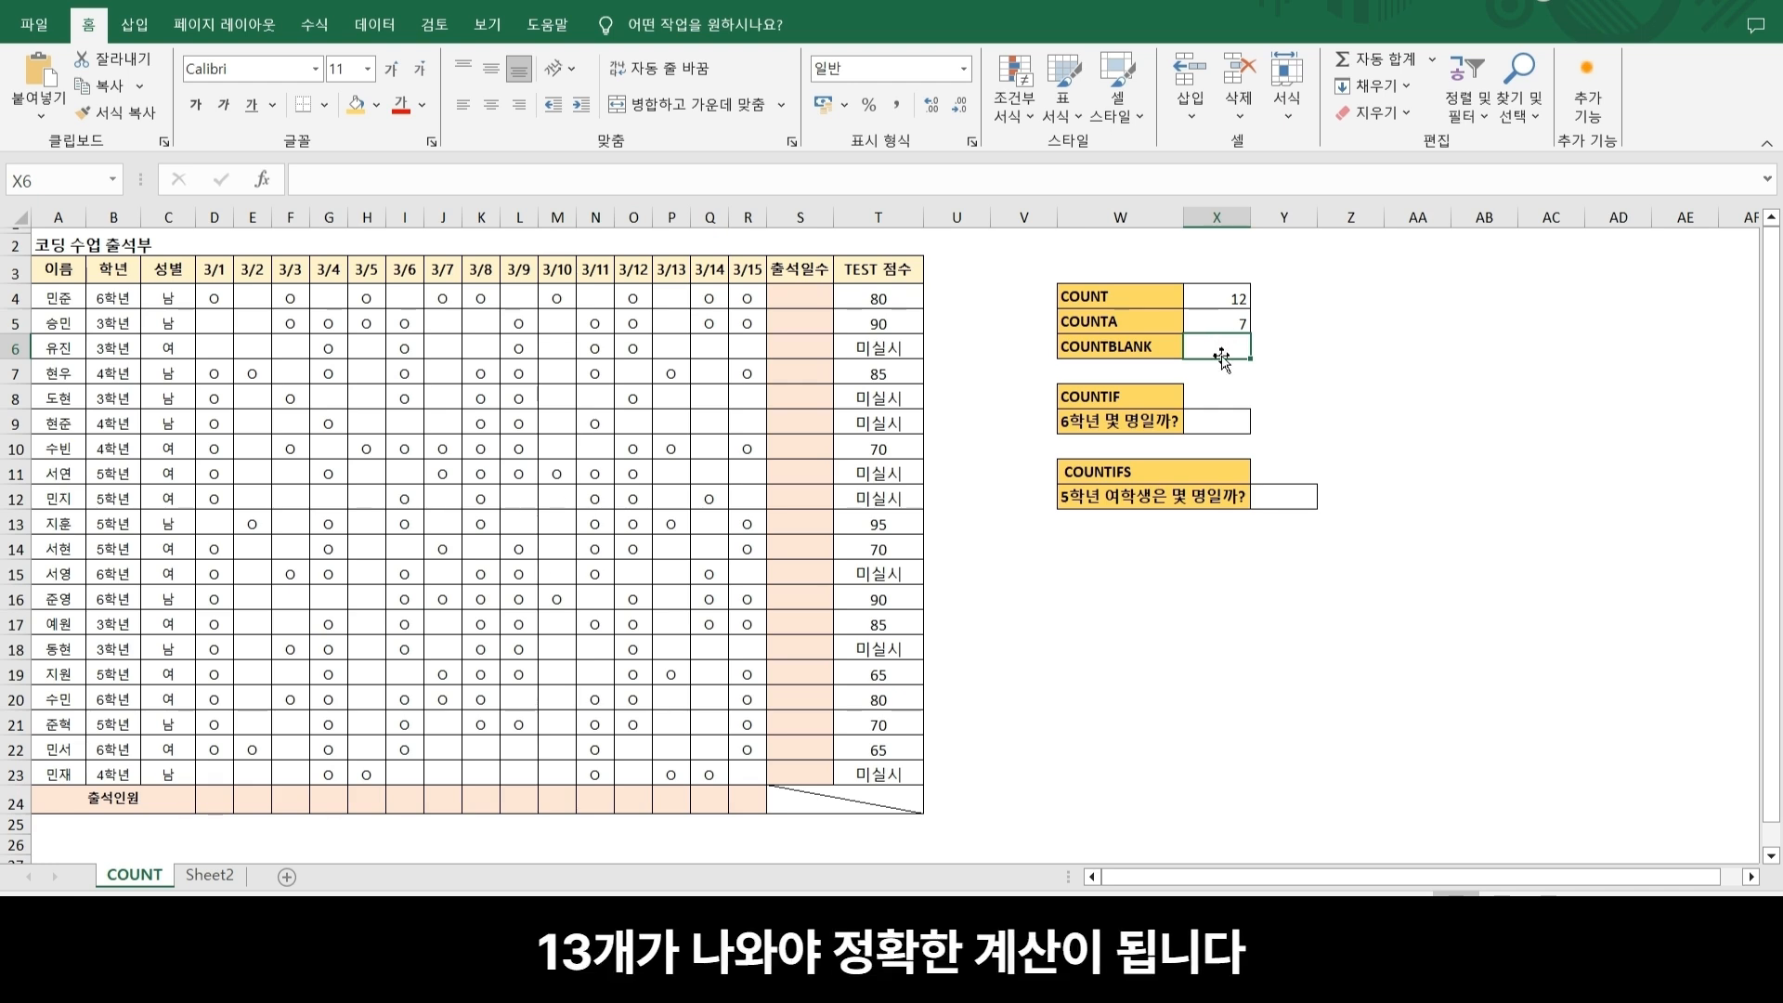
pyautogui.write('=')
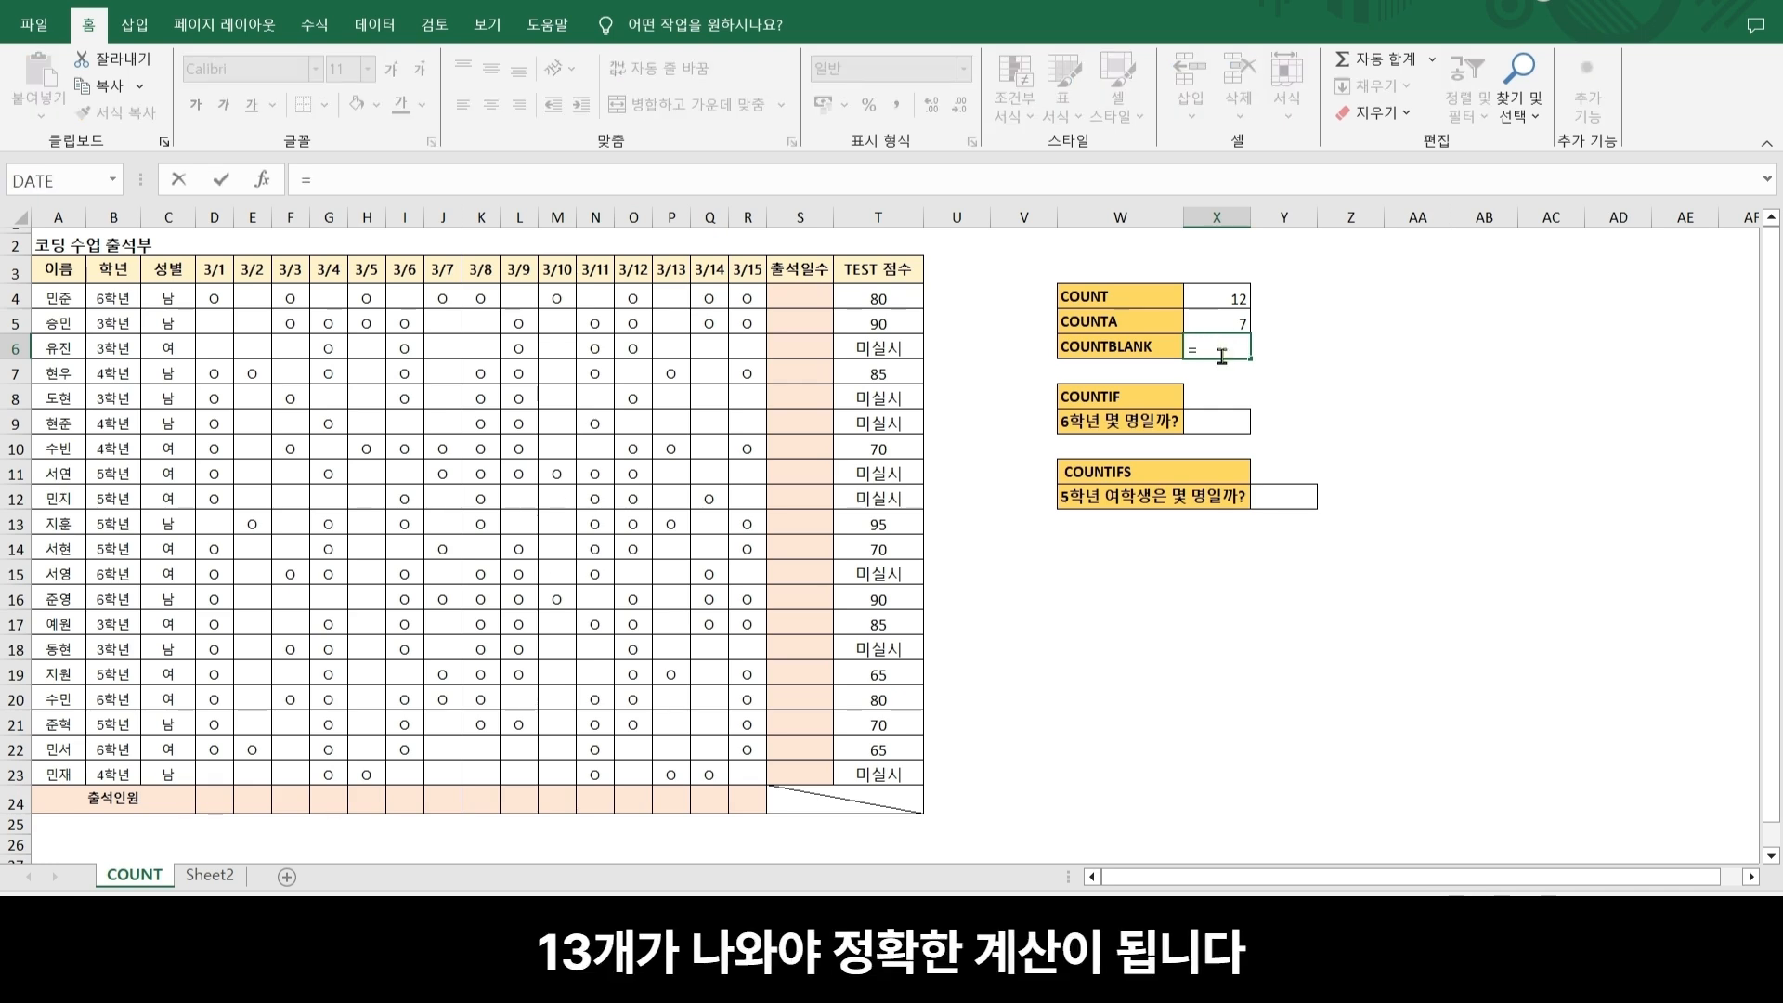
pyautogui.write('count')
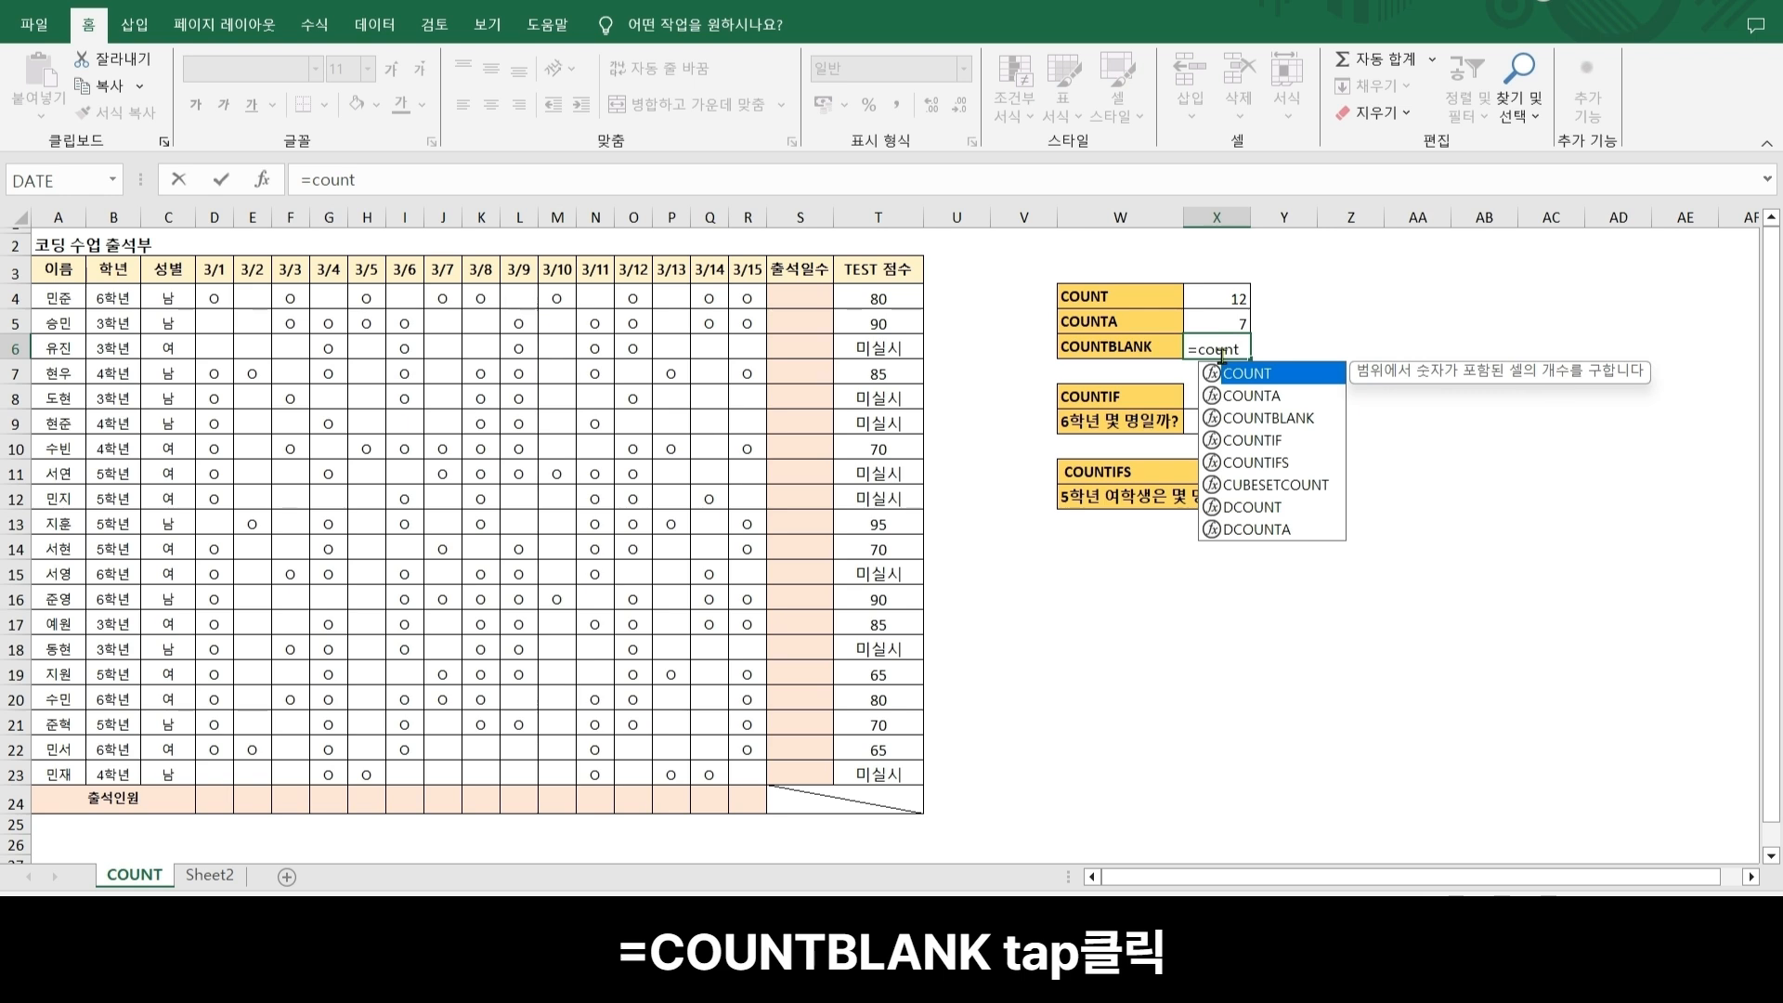
pyautogui.write('b')
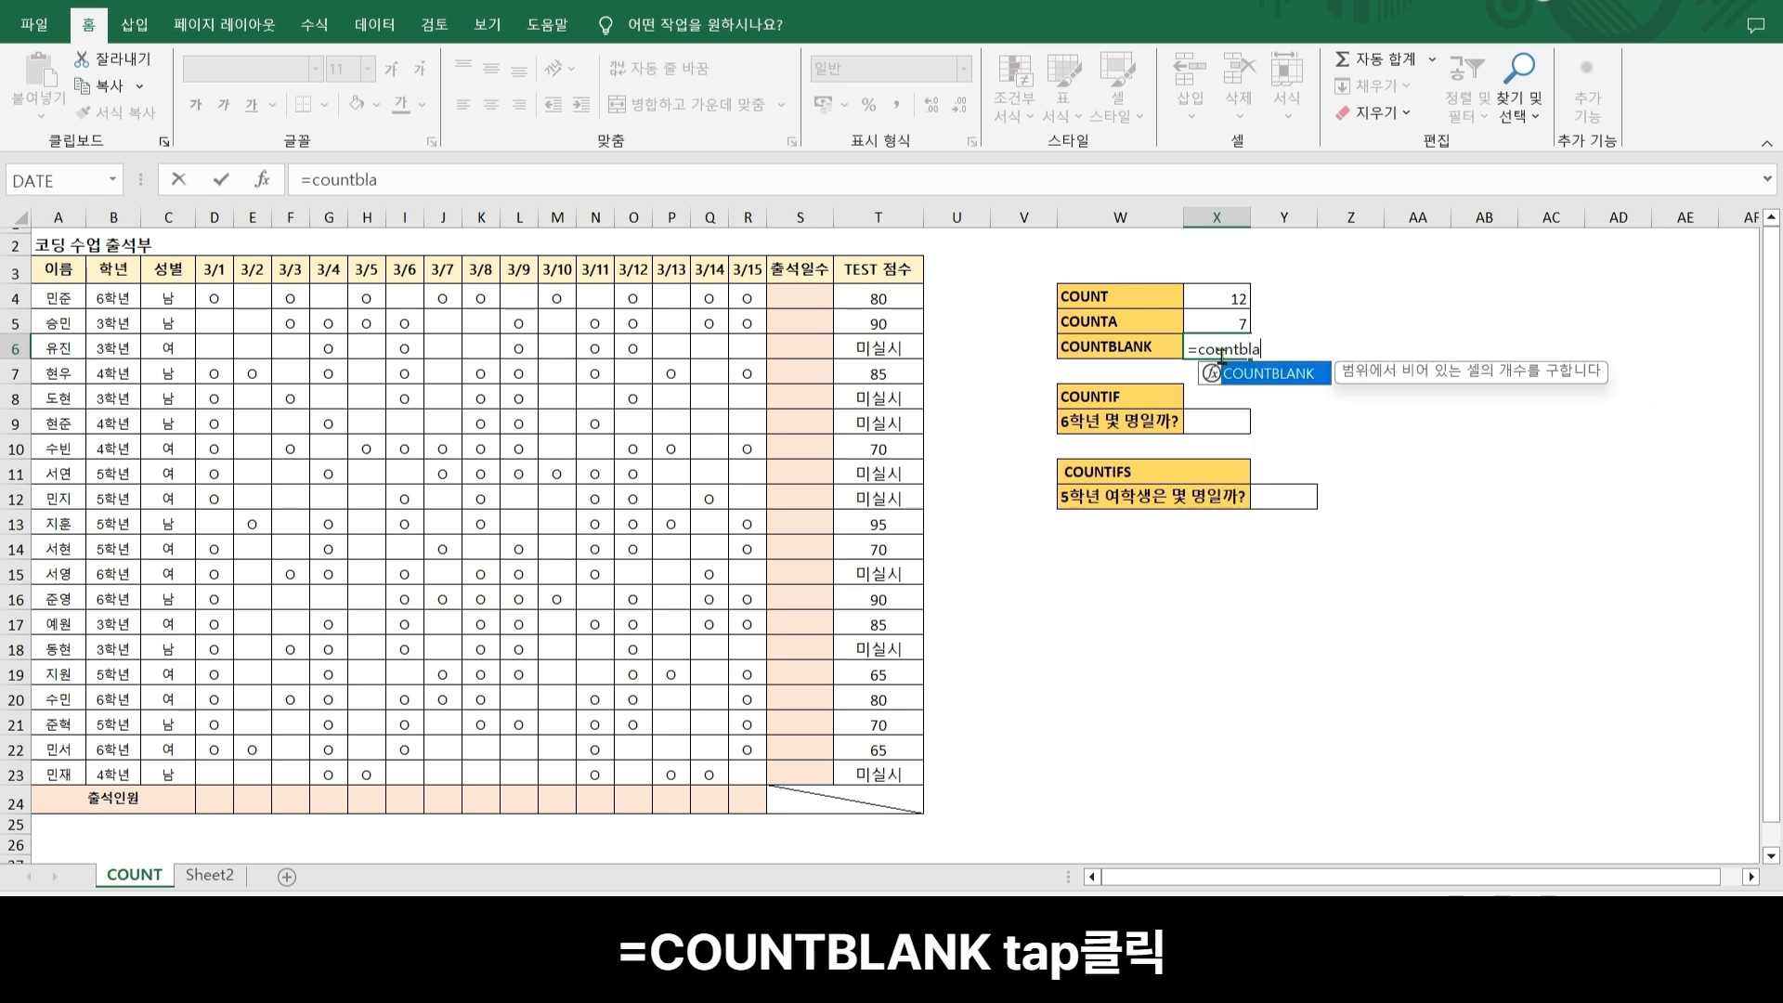
pyautogui.write('la')
pyautogui.press('Tab')
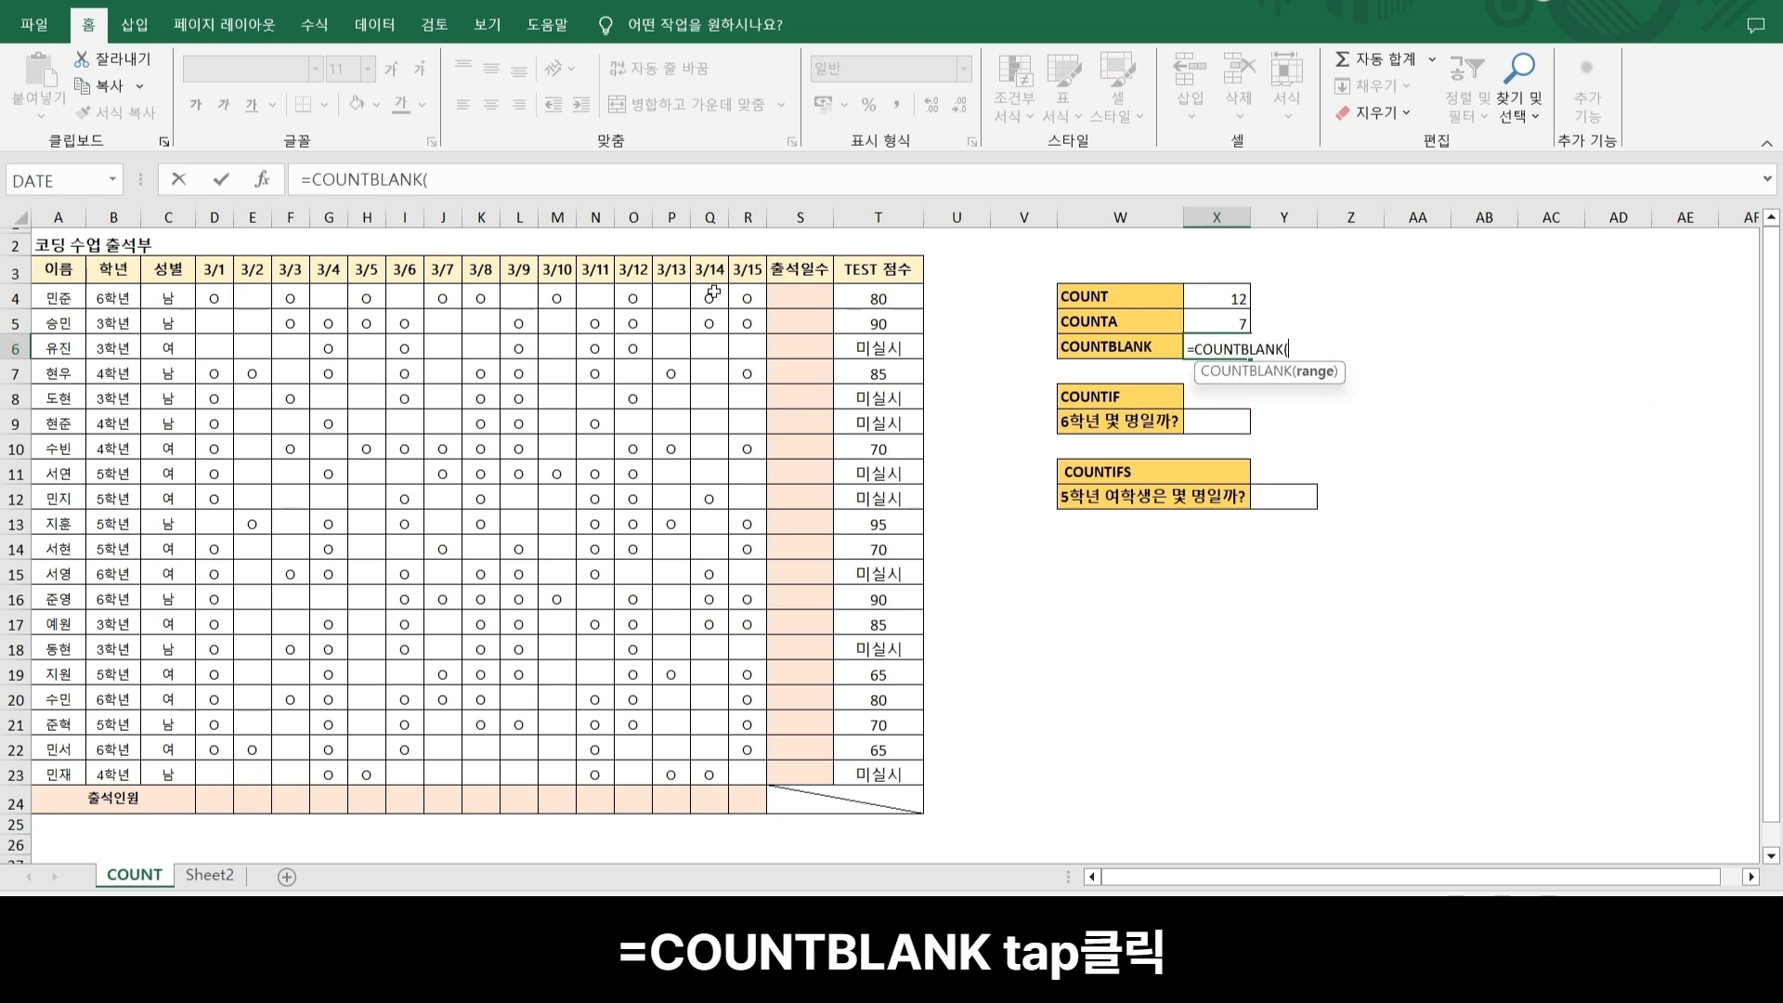
pyautogui.moveTo(708, 298); pyautogui.dragTo(732, 766)
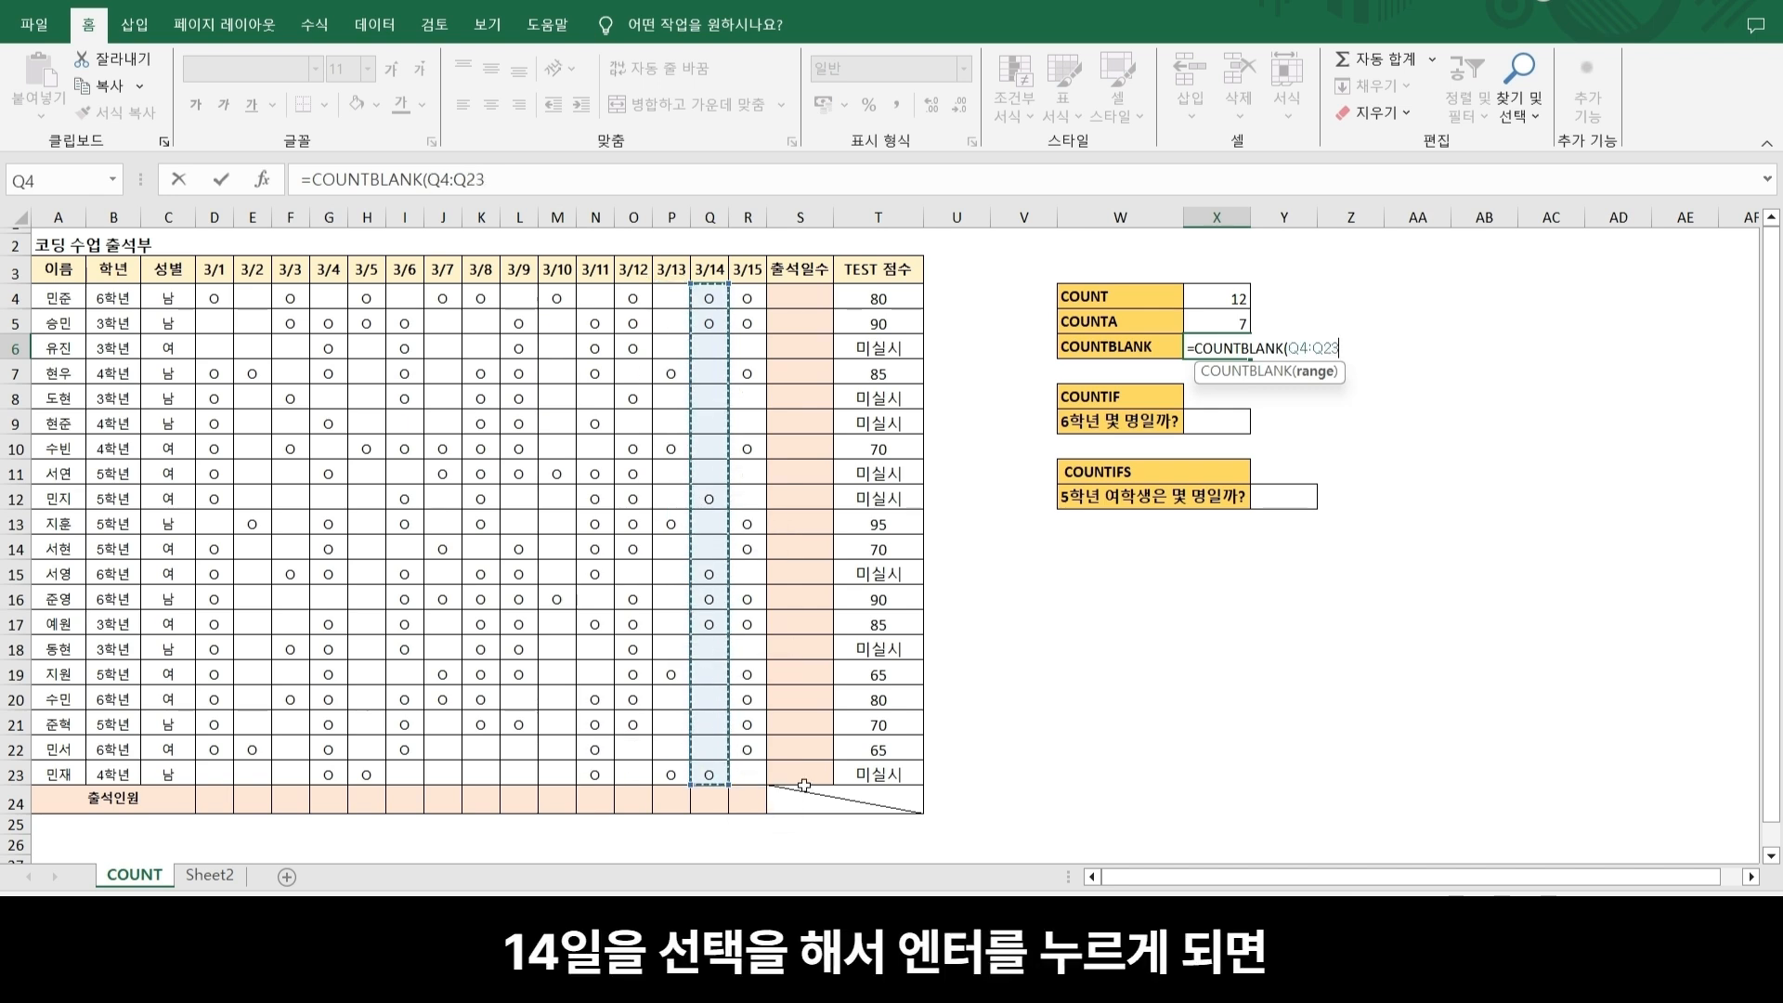
pyautogui.press('Return')
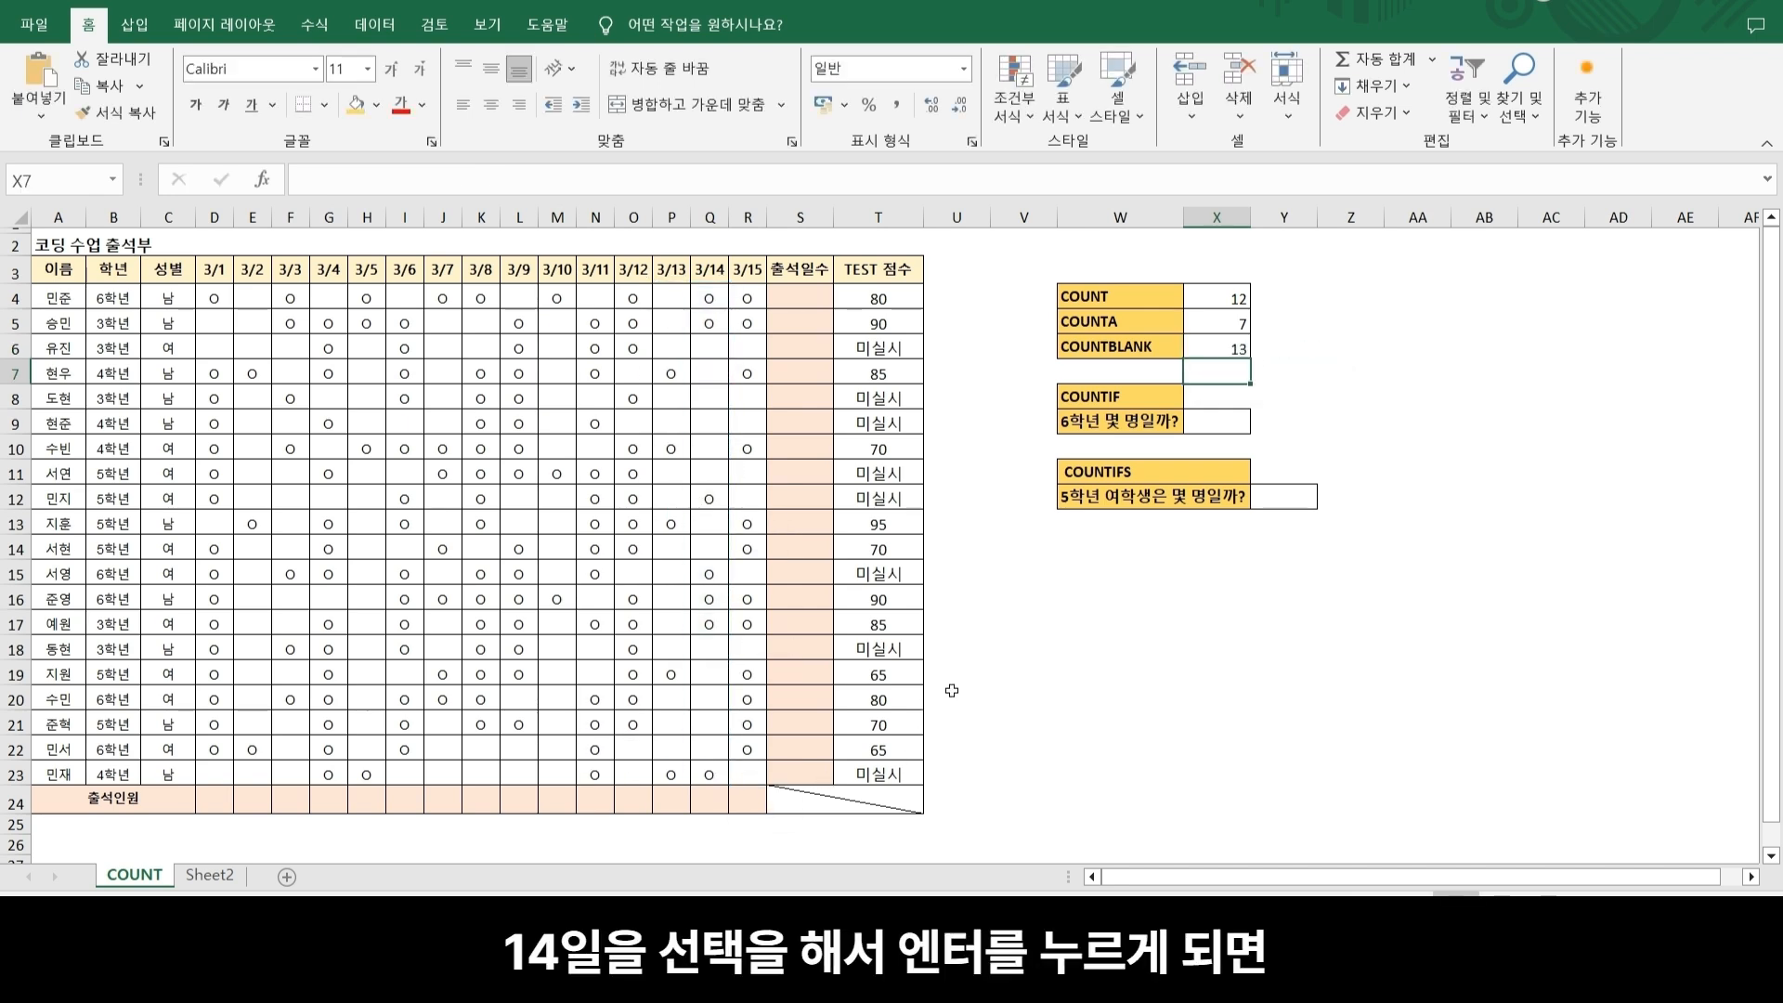
# - Compare the COUNTBLANK and COUNTA results in X6 and X5 with the 3/14 attendance column
pyautogui.click(1231, 355)
pyautogui.click(725, 358)
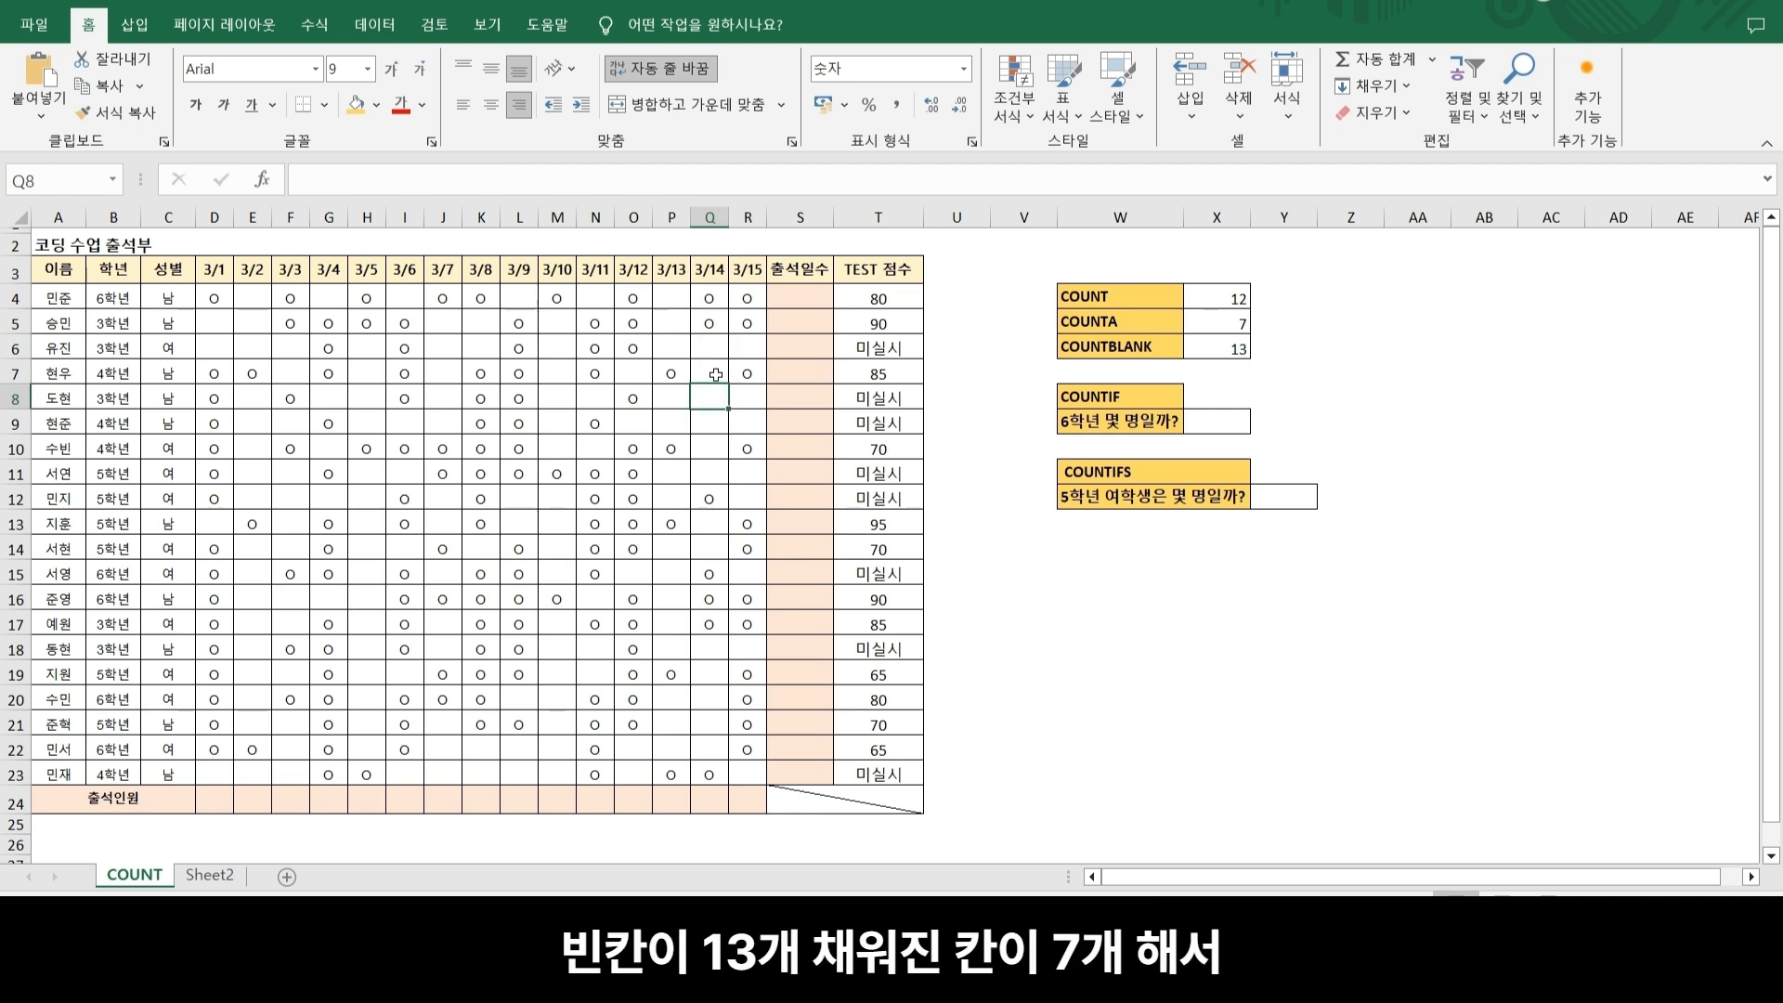
pyautogui.click(1207, 322)
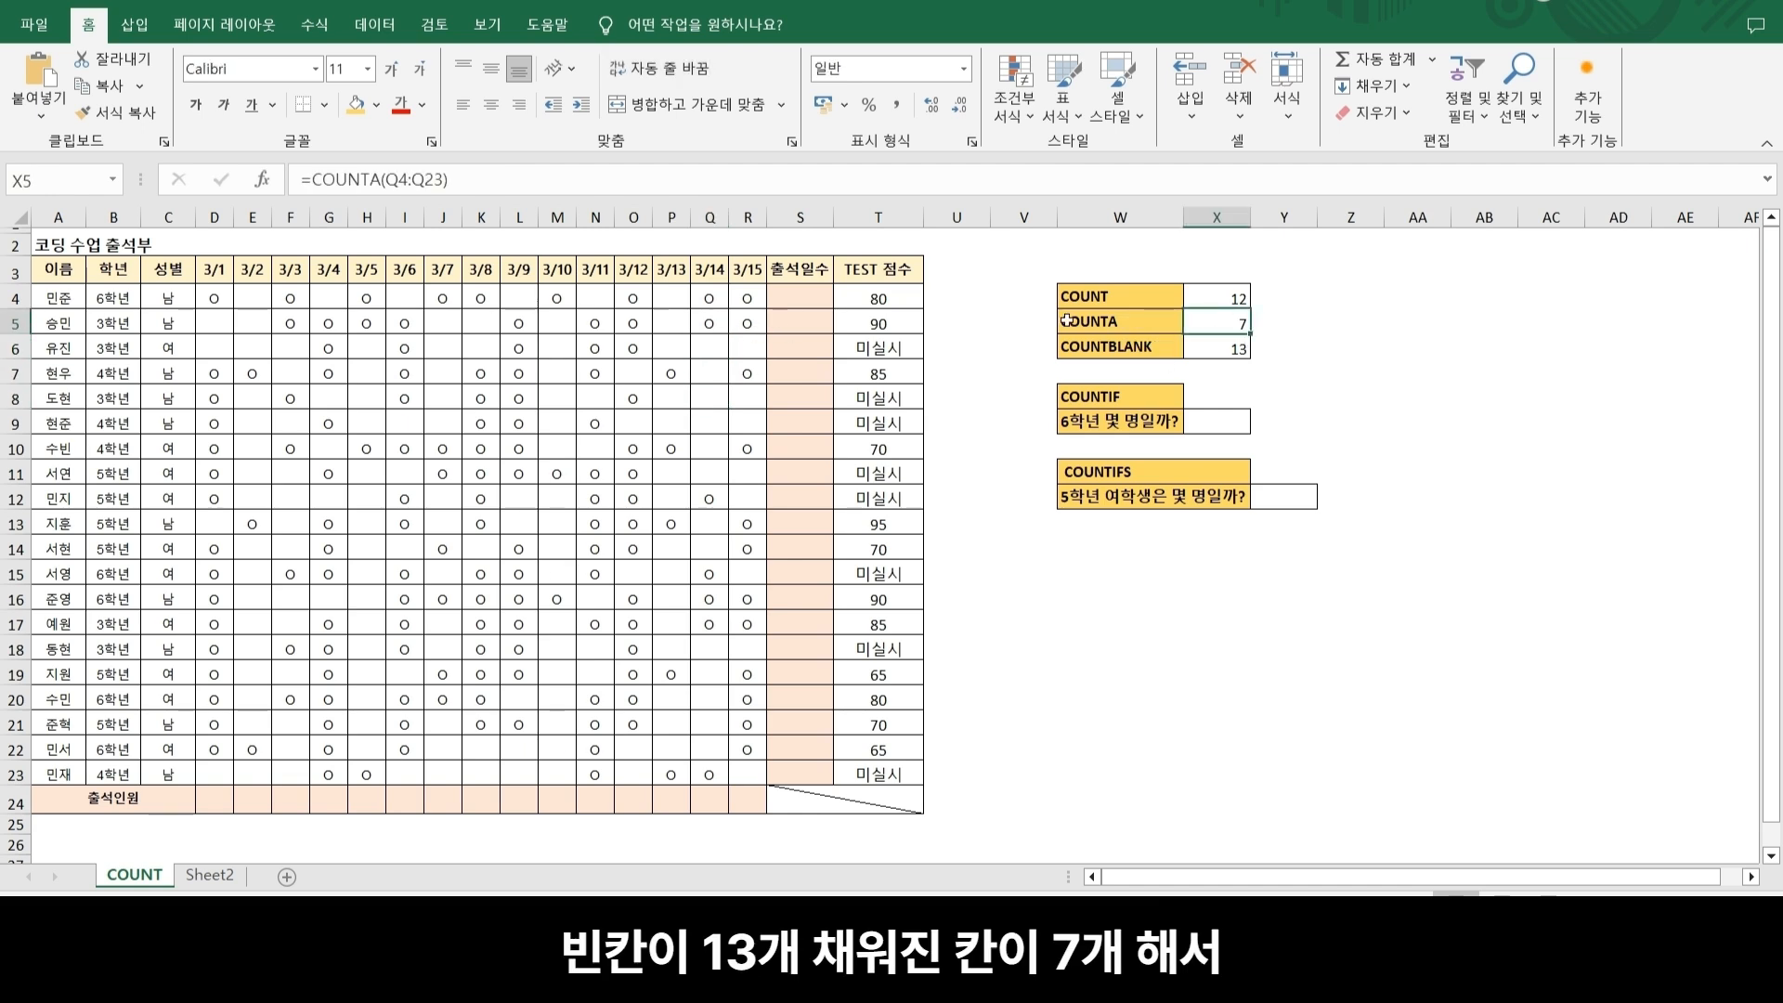
pyautogui.moveTo(729, 302); pyautogui.dragTo(728, 701)
pyautogui.click(1217, 622)
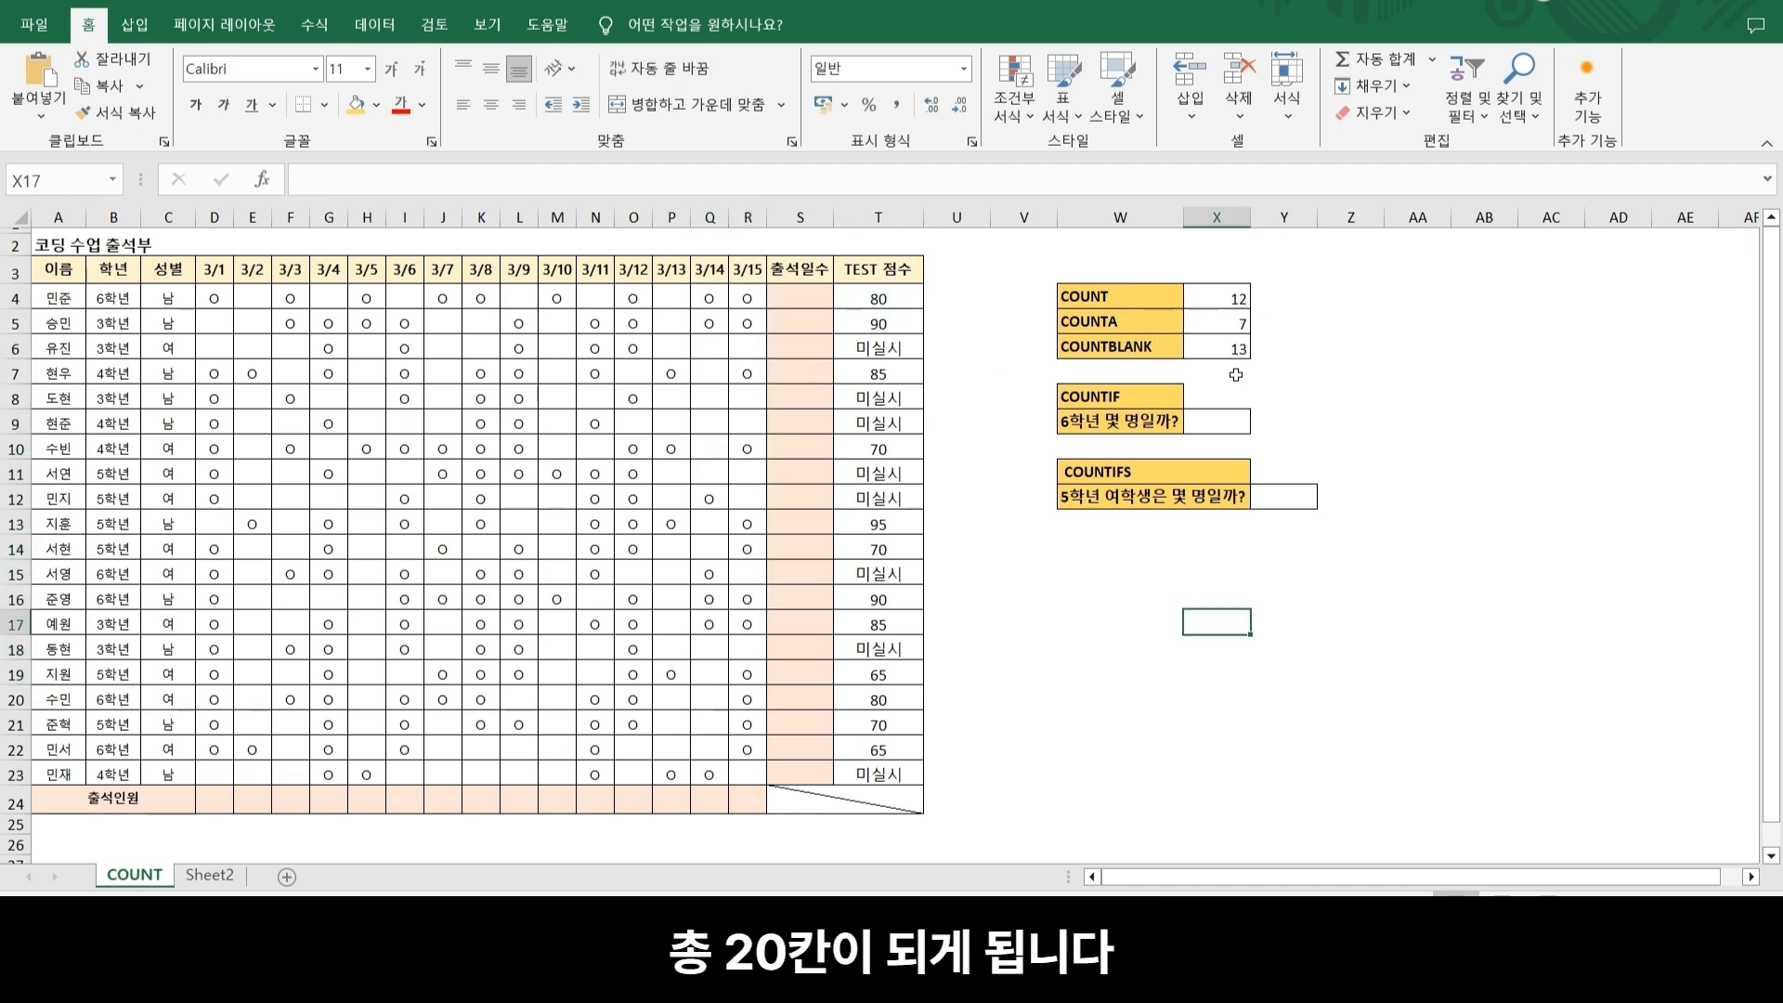
pyautogui.click(1236, 375)
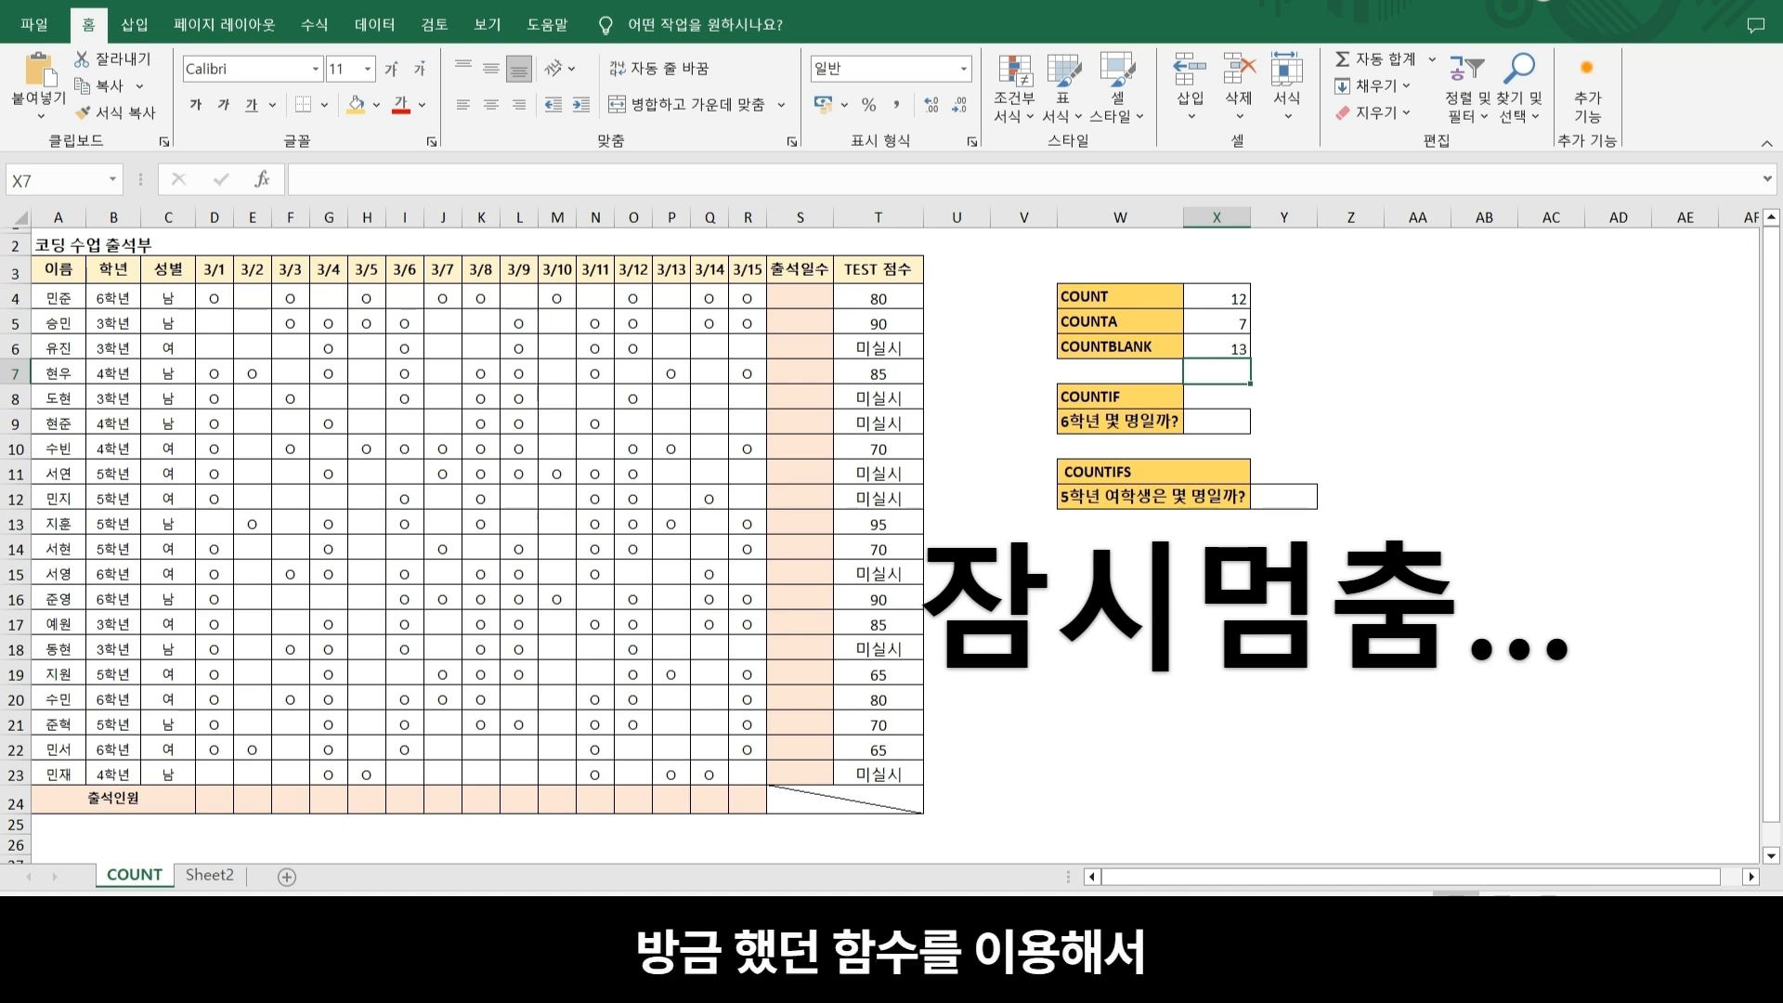
# - Examine the empty attendance-days and attendee-count cells and the first student's marks from 3/1 to 3/15
pyautogui.click(800, 298)
pyautogui.click(60, 295)
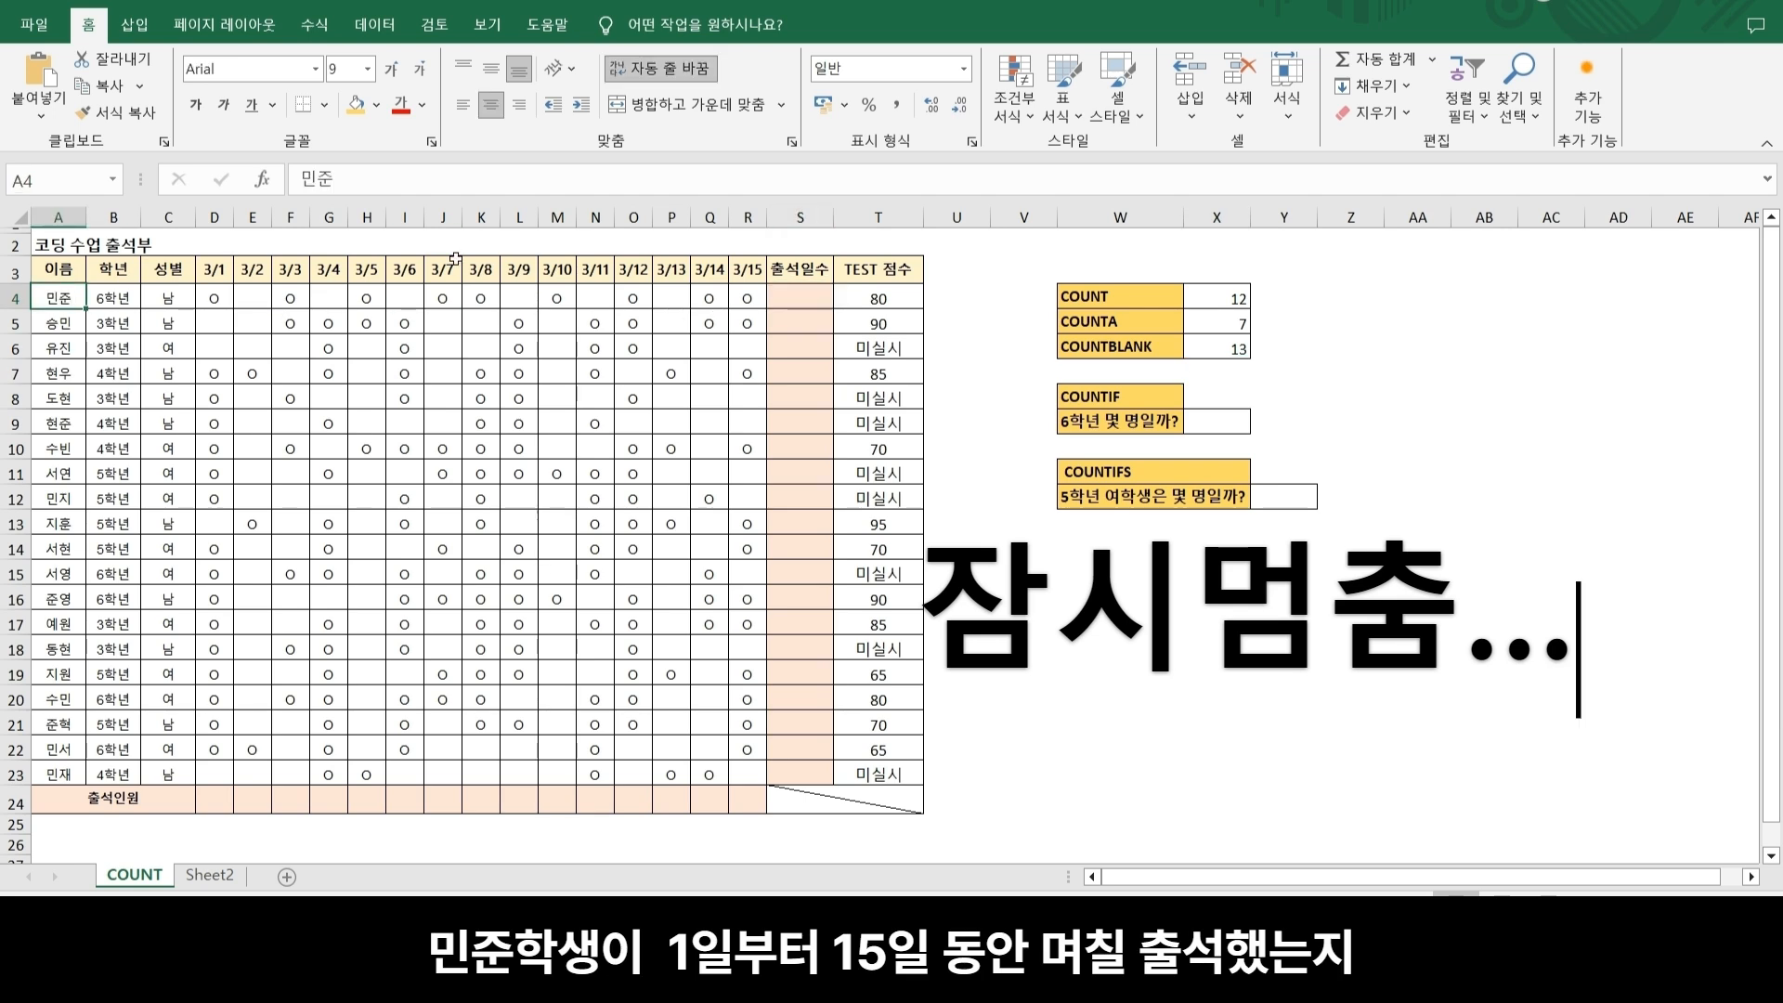
pyautogui.click(801, 300)
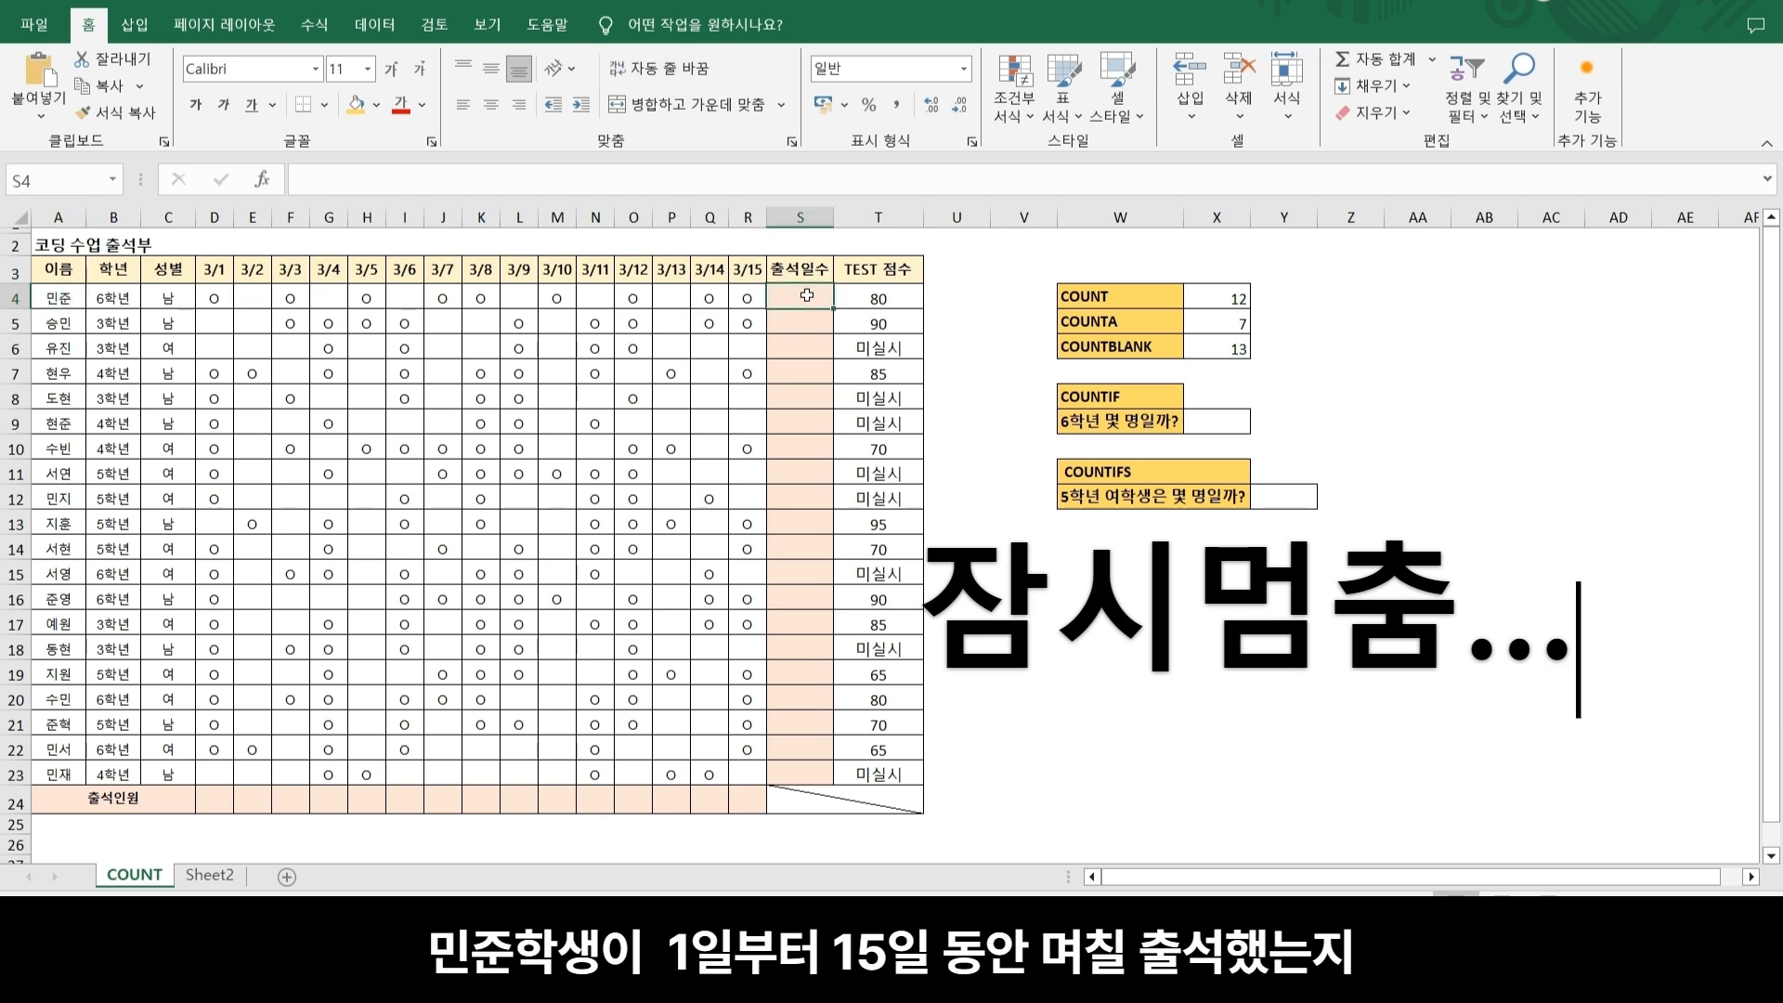
pyautogui.click(217, 801)
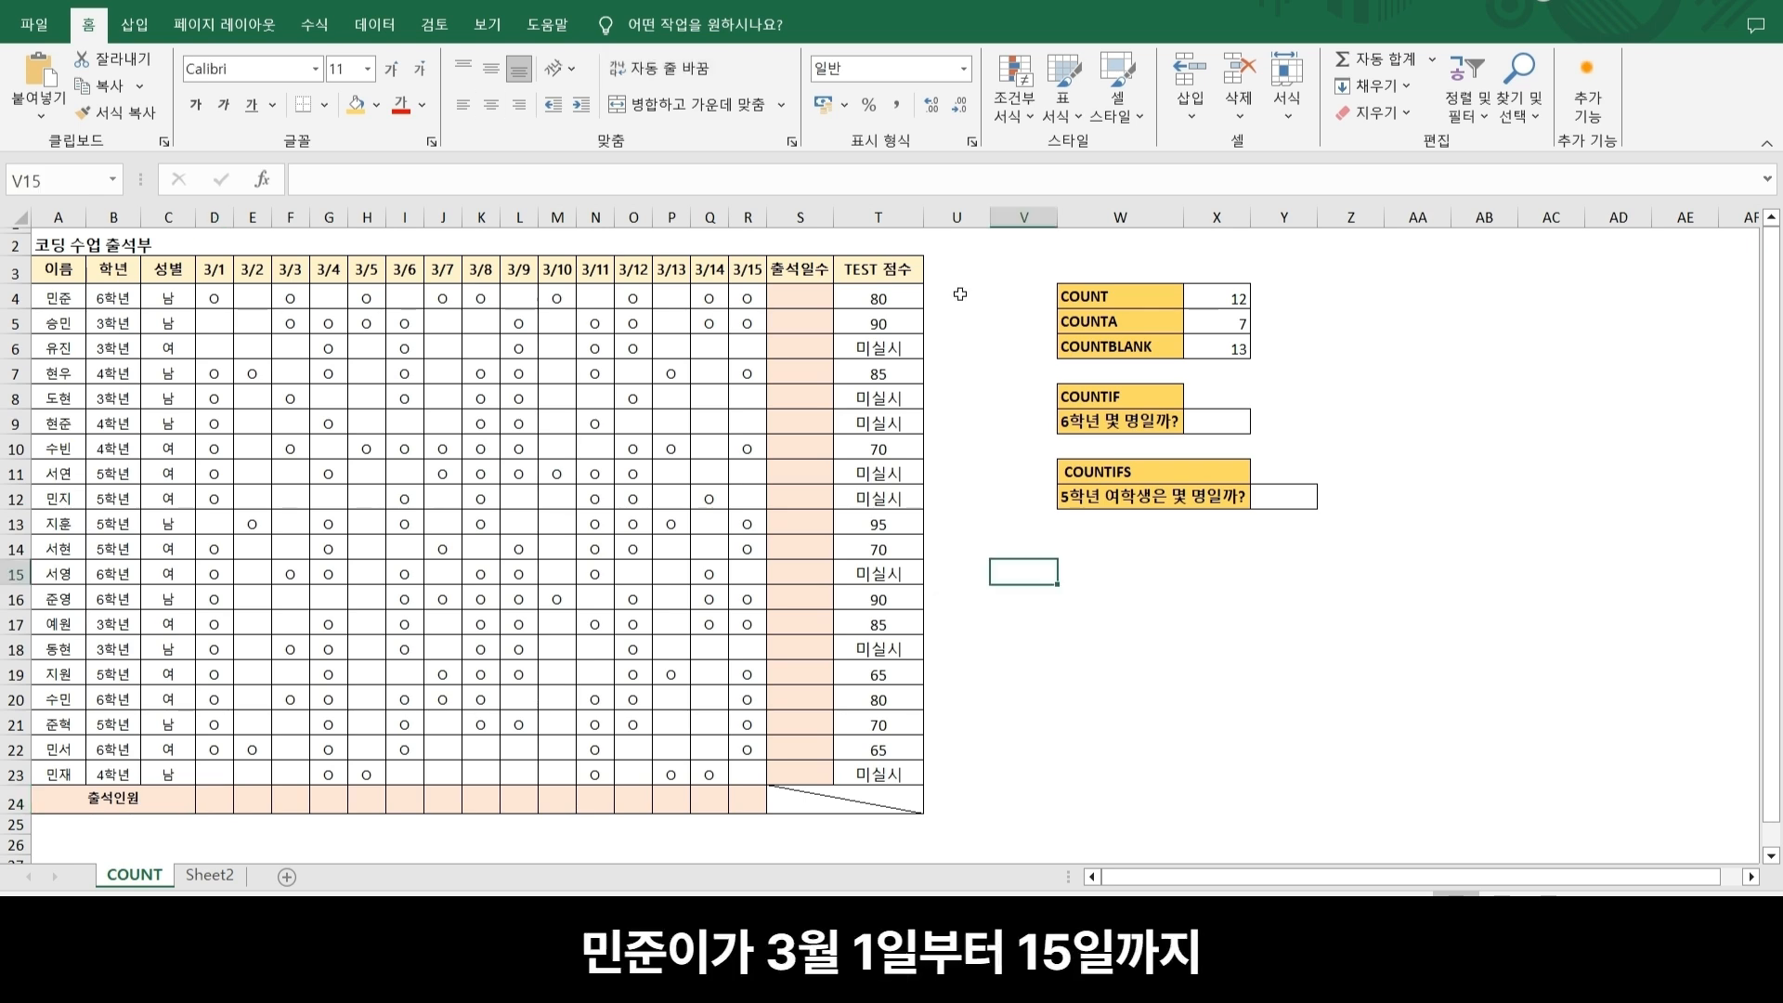
pyautogui.click(223, 299)
pyautogui.click(749, 297)
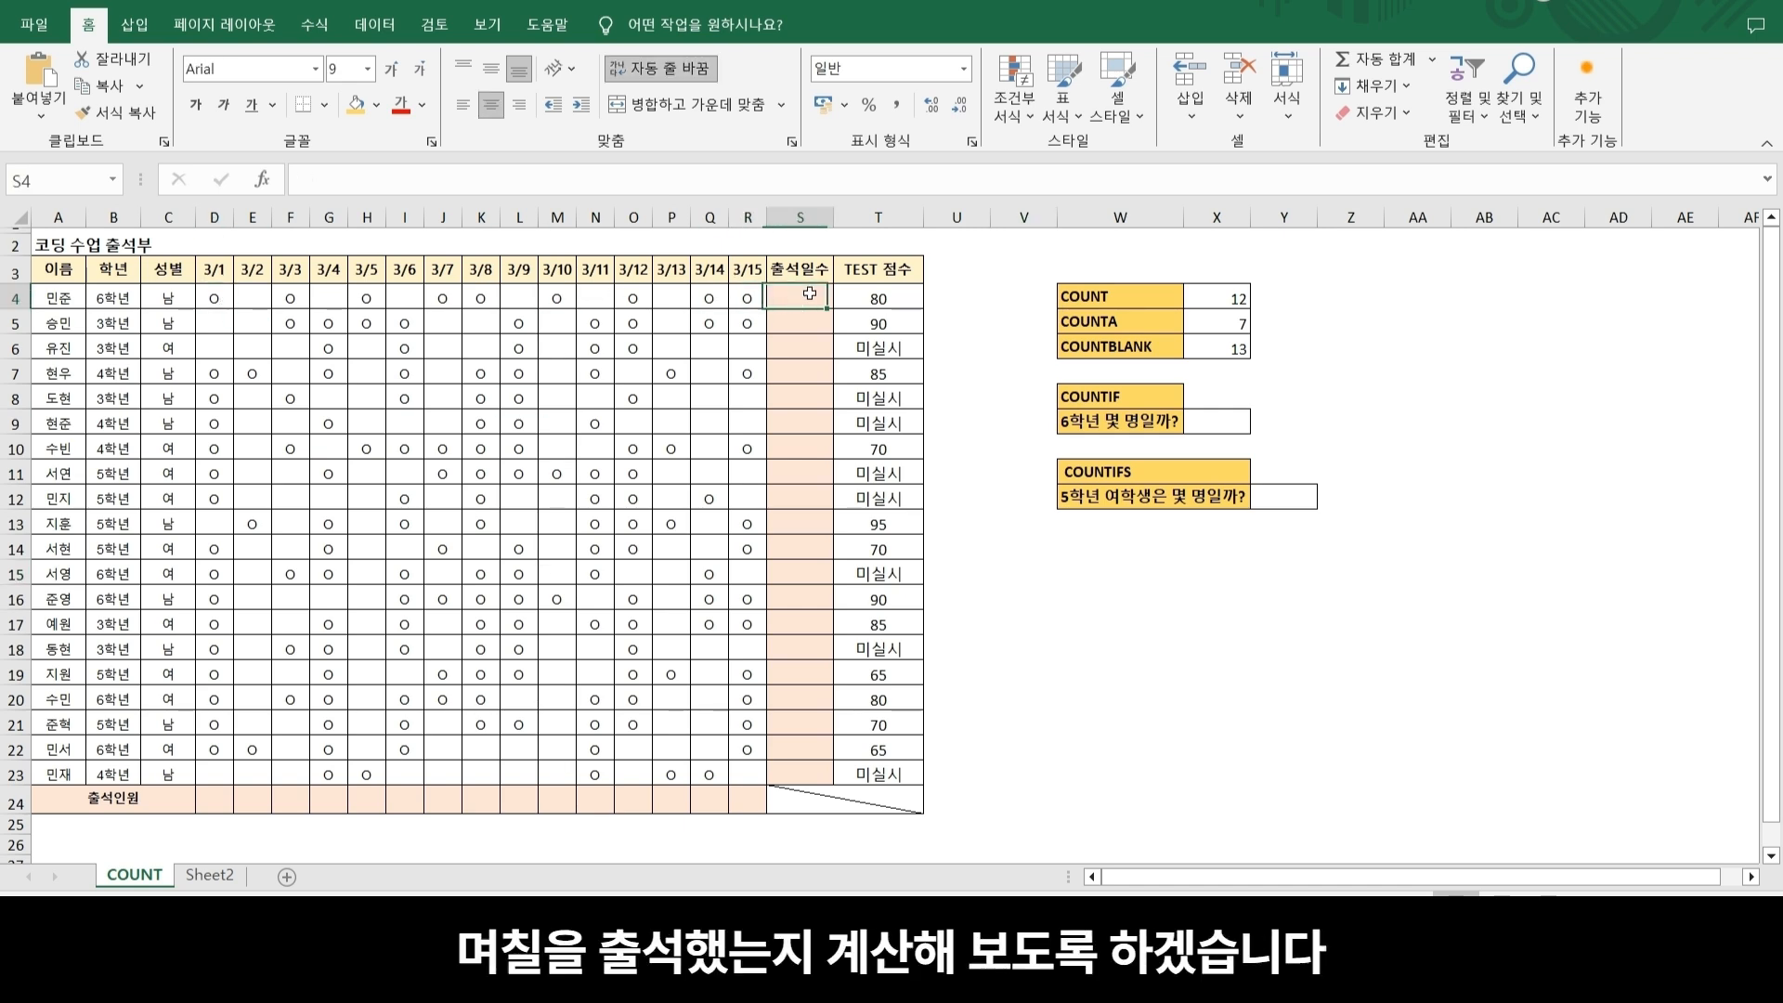
pyautogui.click(801, 295)
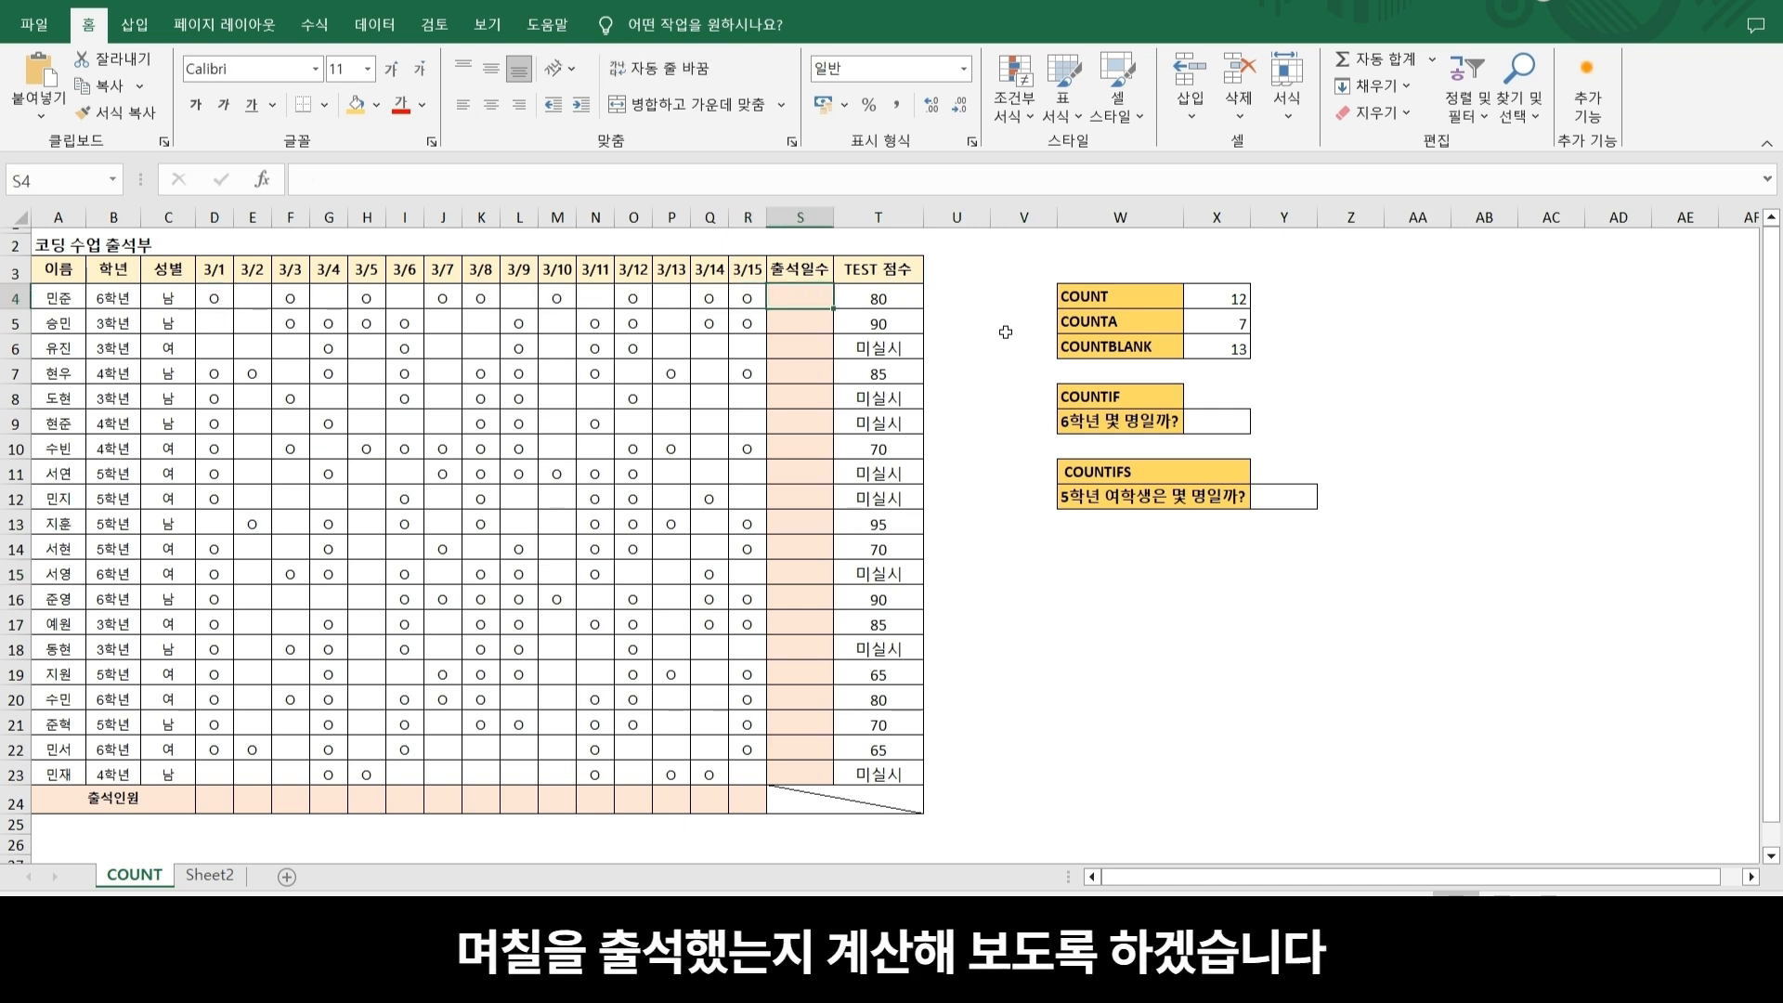
pyautogui.write('=')
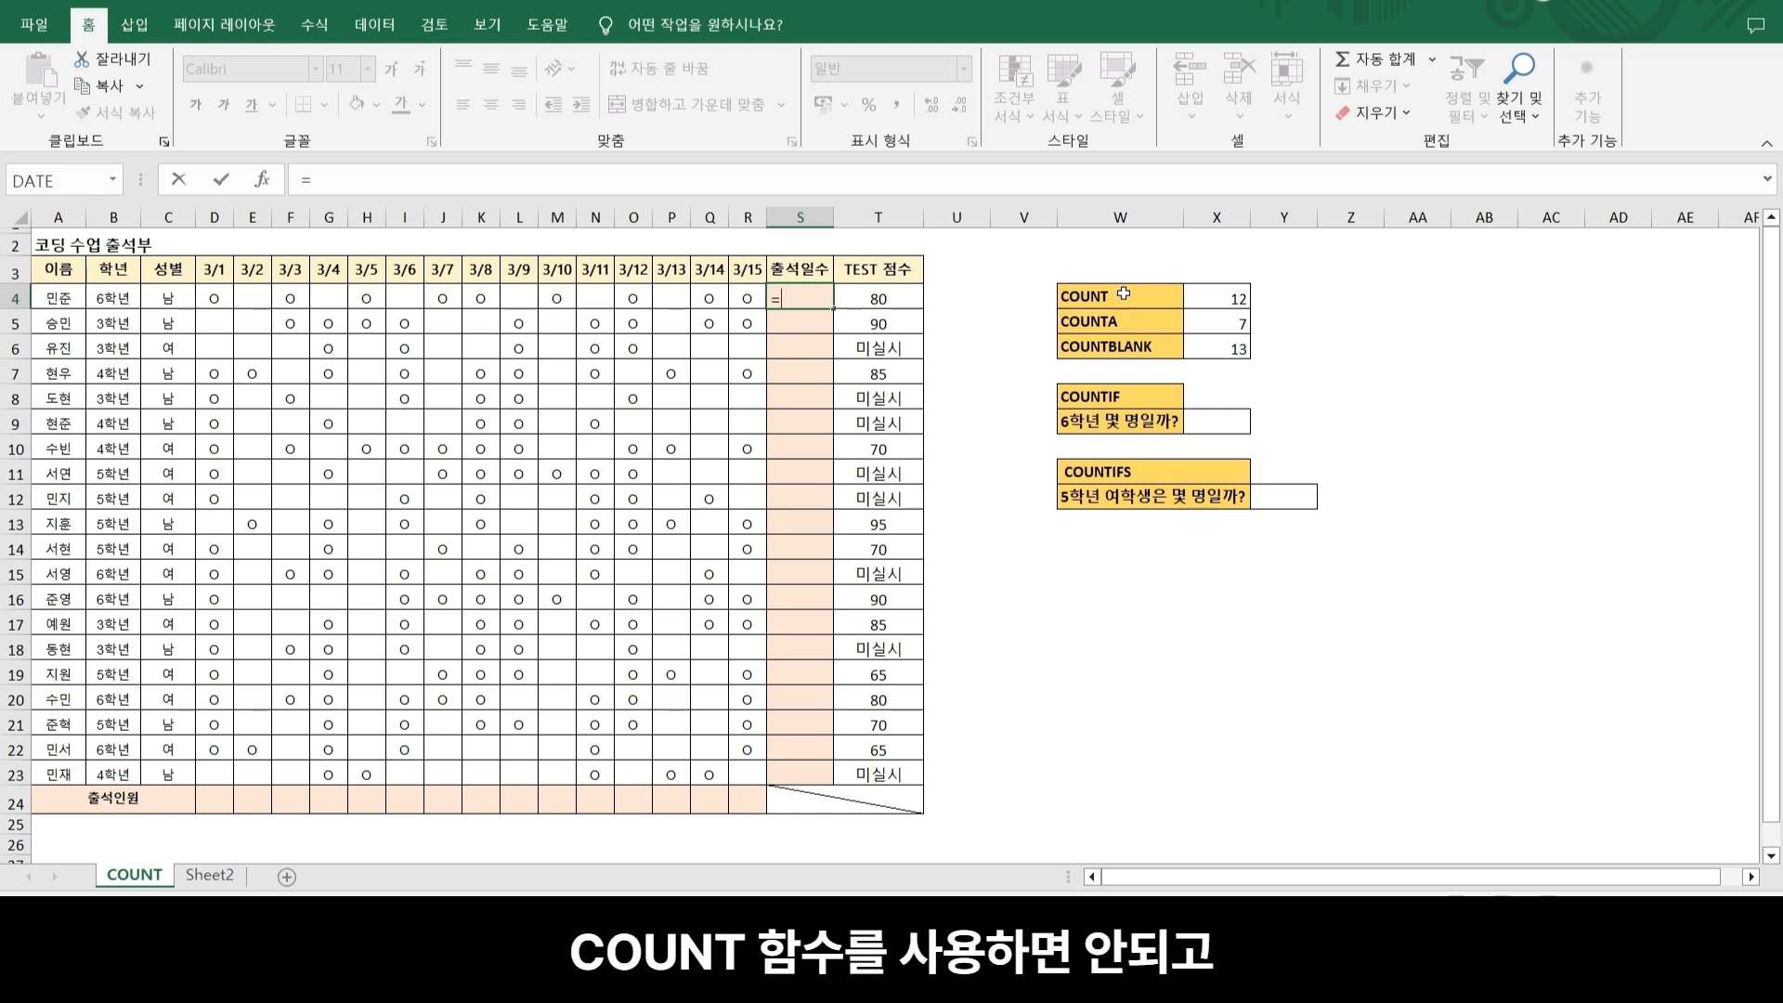
pyautogui.click(1076, 322)
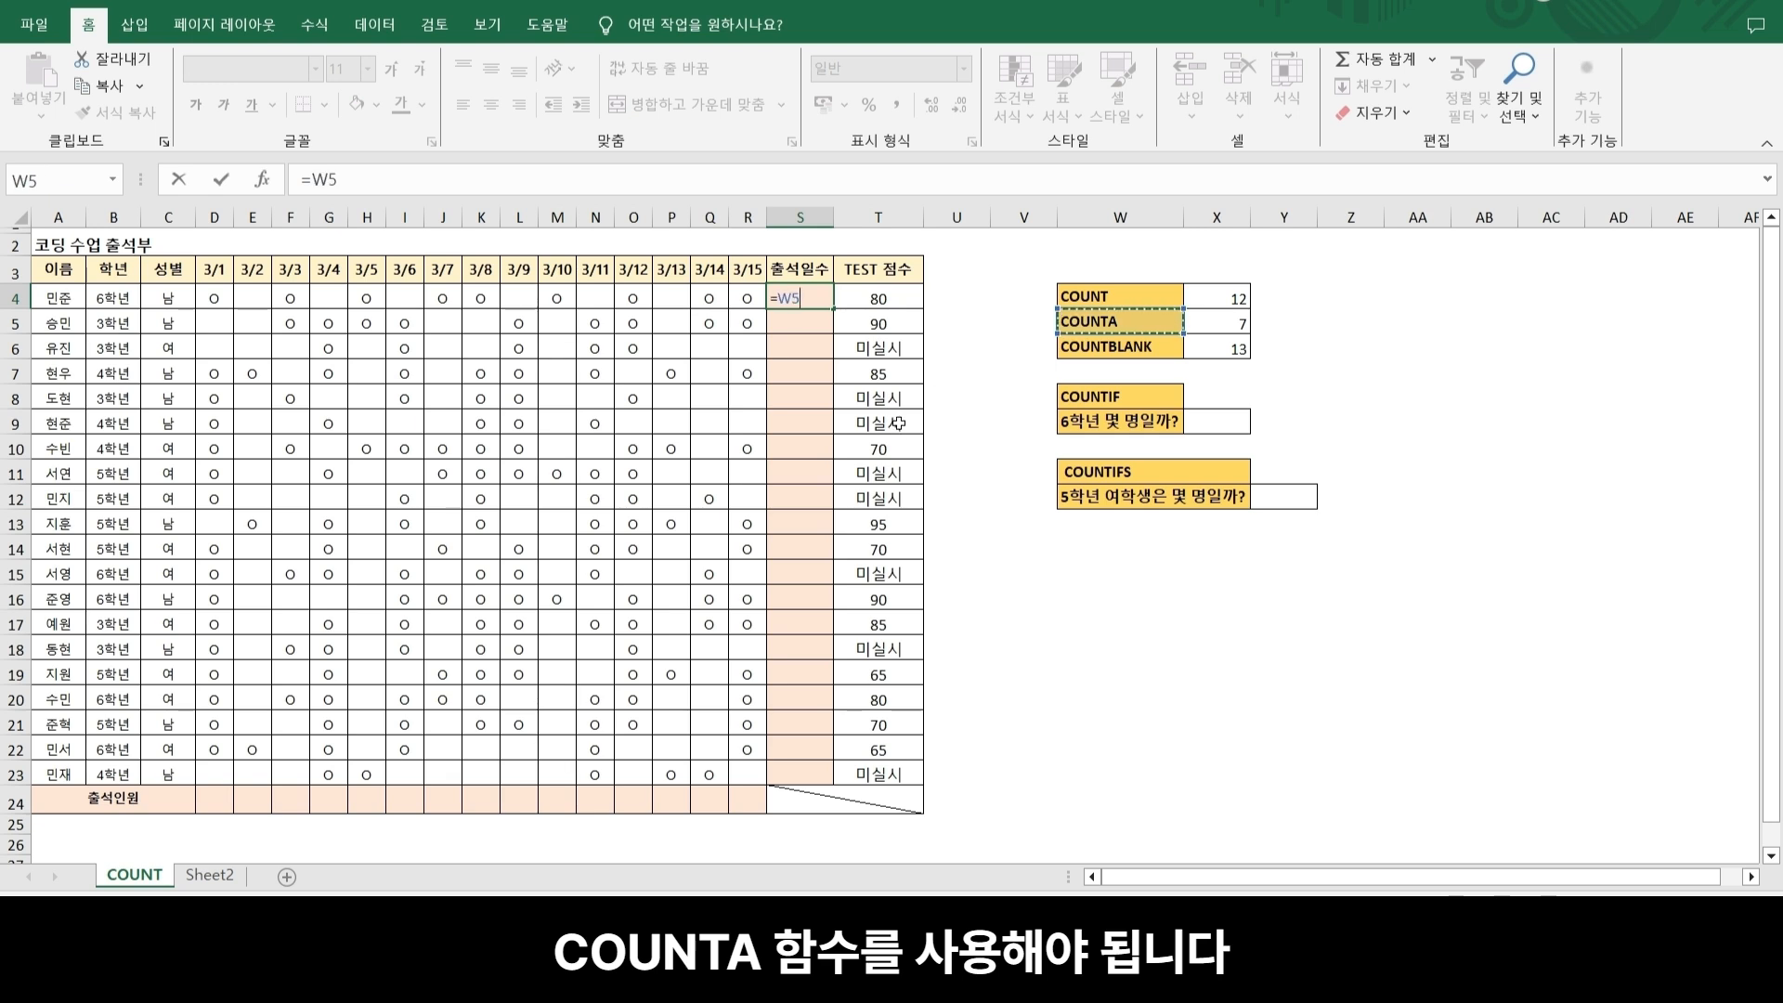
pyautogui.press('Escape')
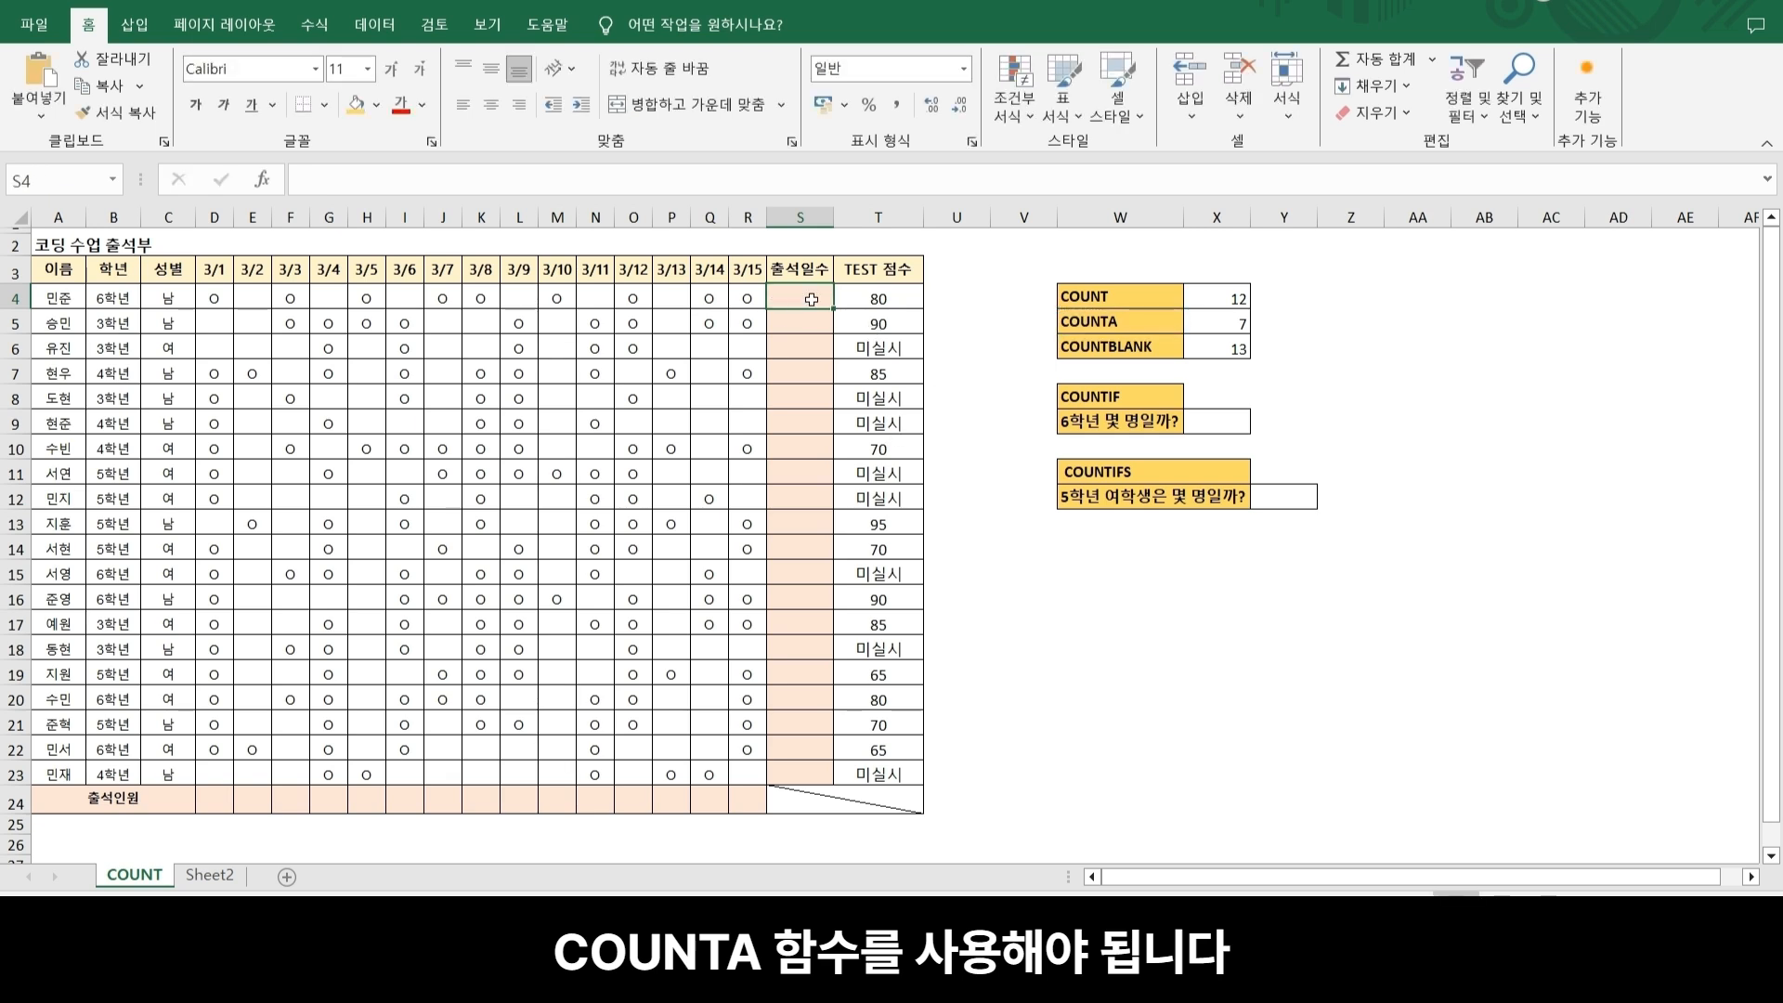
# - Enter a COUNTA formula in S4 over the attendance marks D4:R4 and fill it down to S23
pyautogui.write('=count')
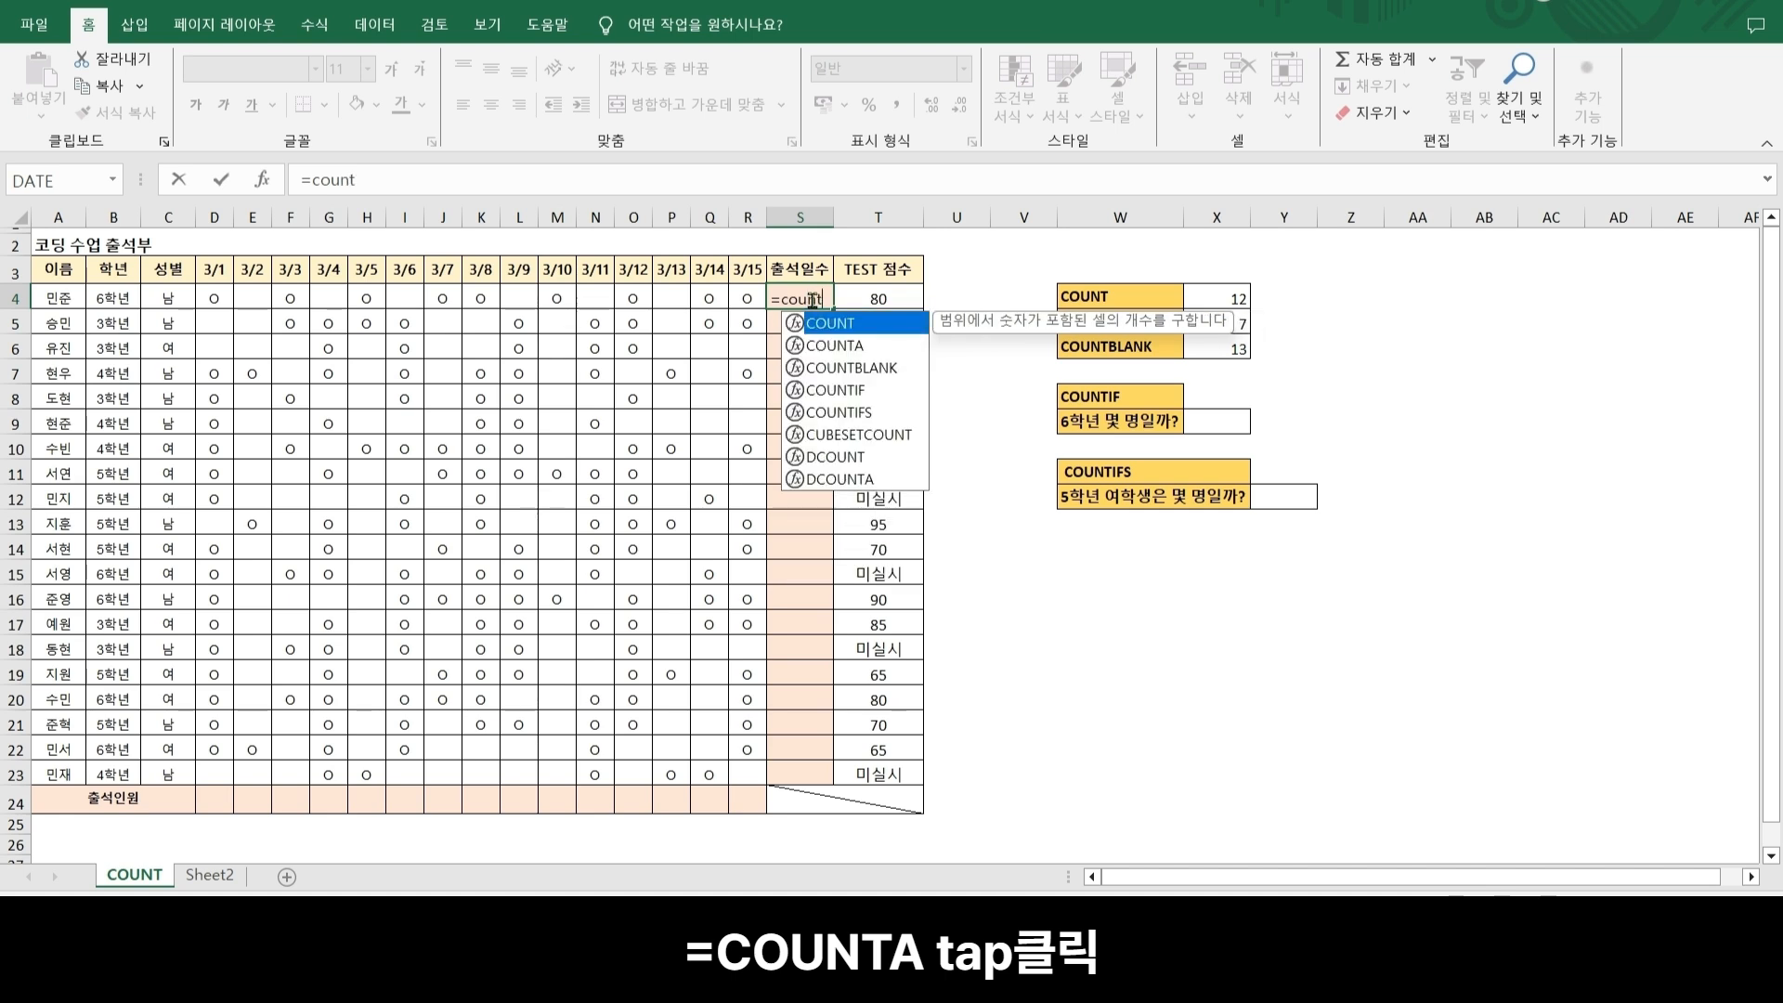
pyautogui.write('a')
pyautogui.press('Tab')
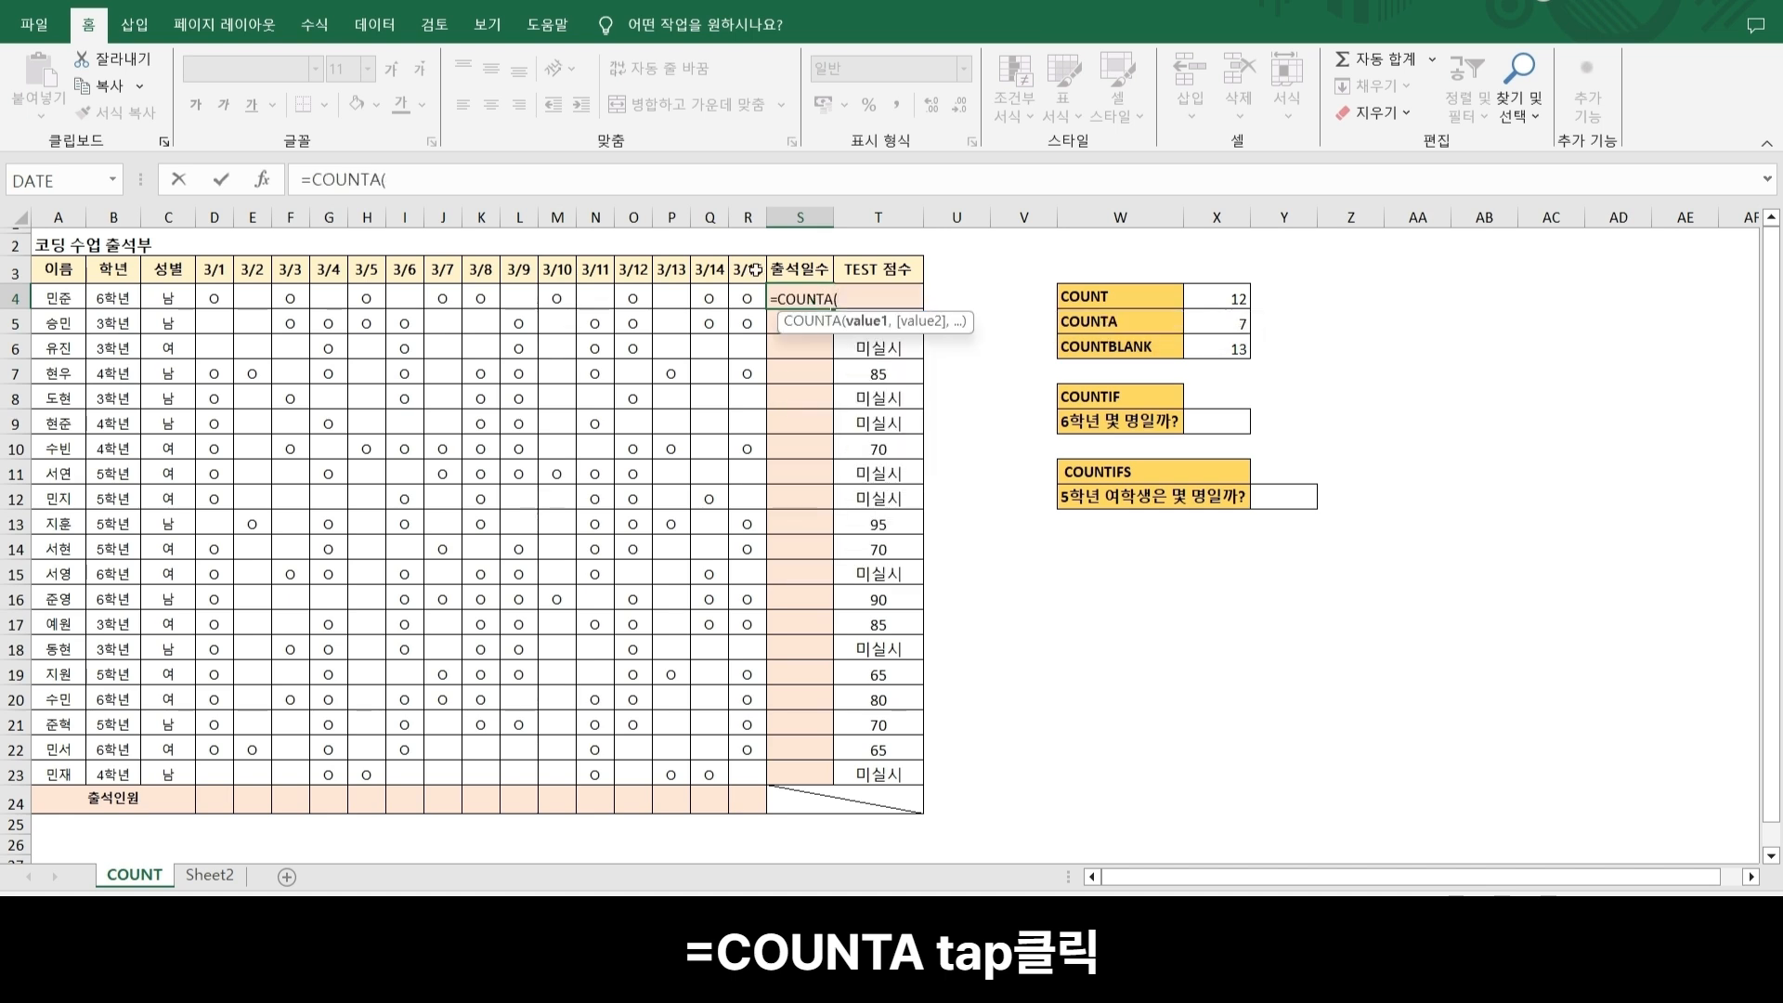
pyautogui.moveTo(214, 297); pyautogui.dragTo(760, 291)
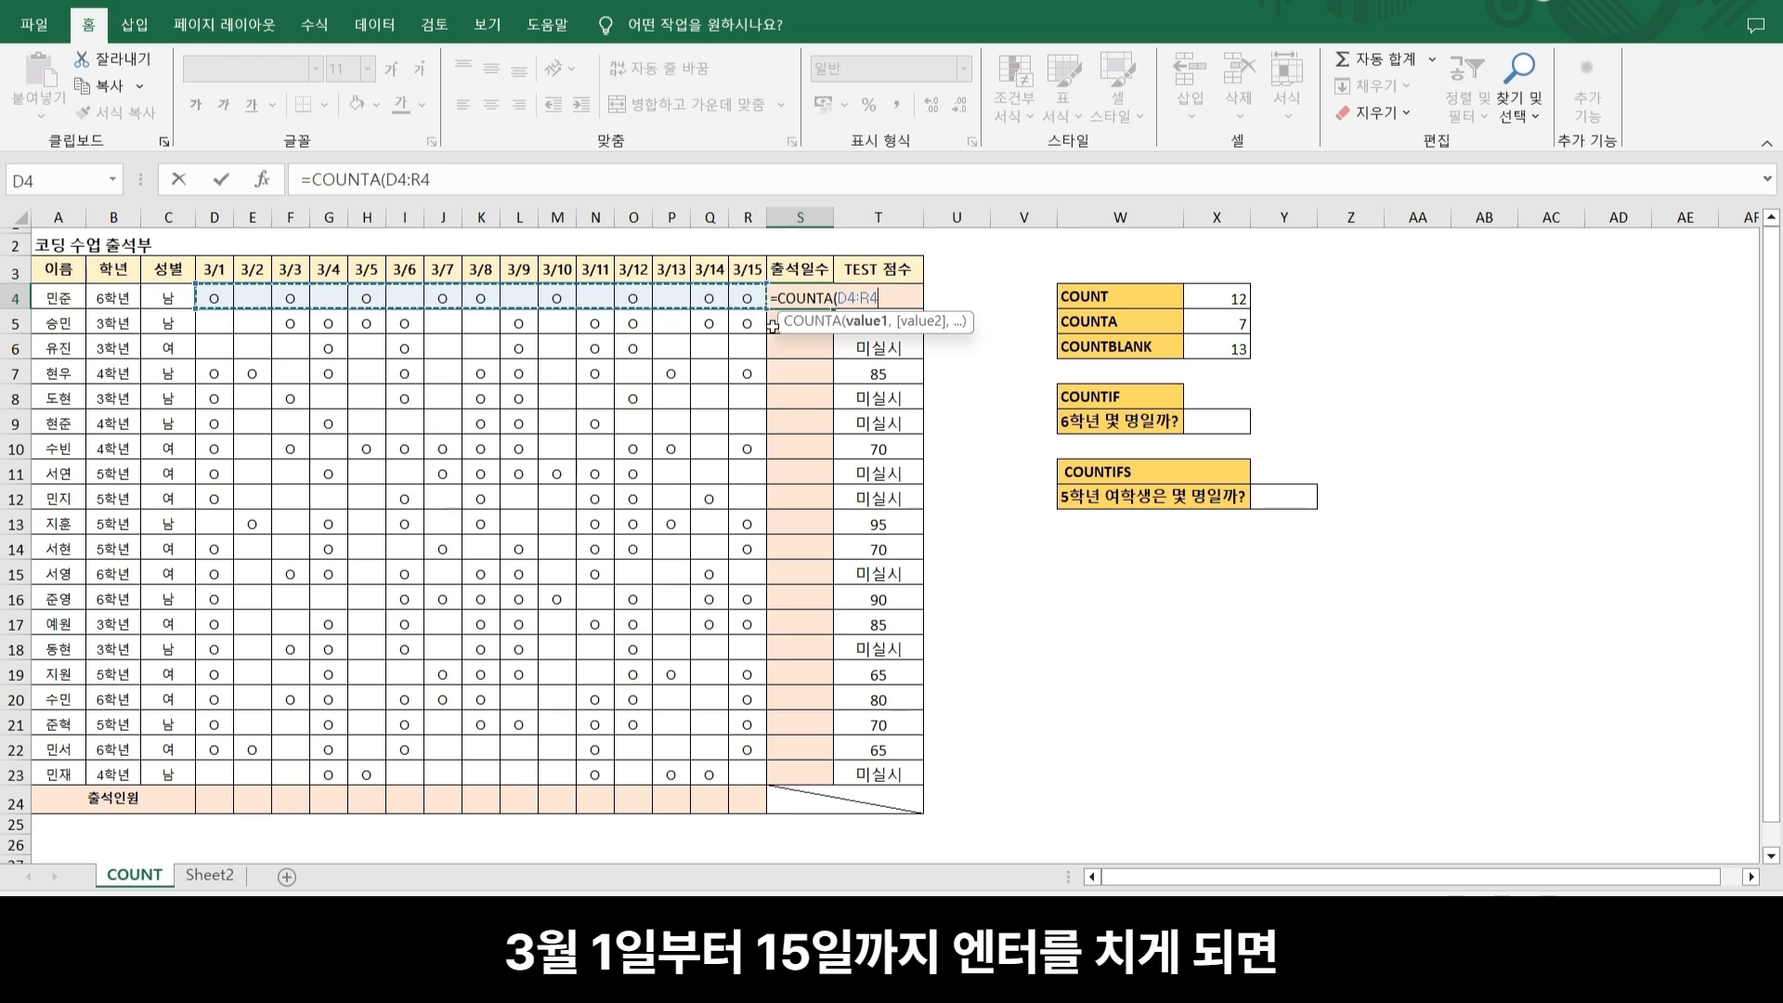
pyautogui.press('Return')
pyautogui.click(823, 300)
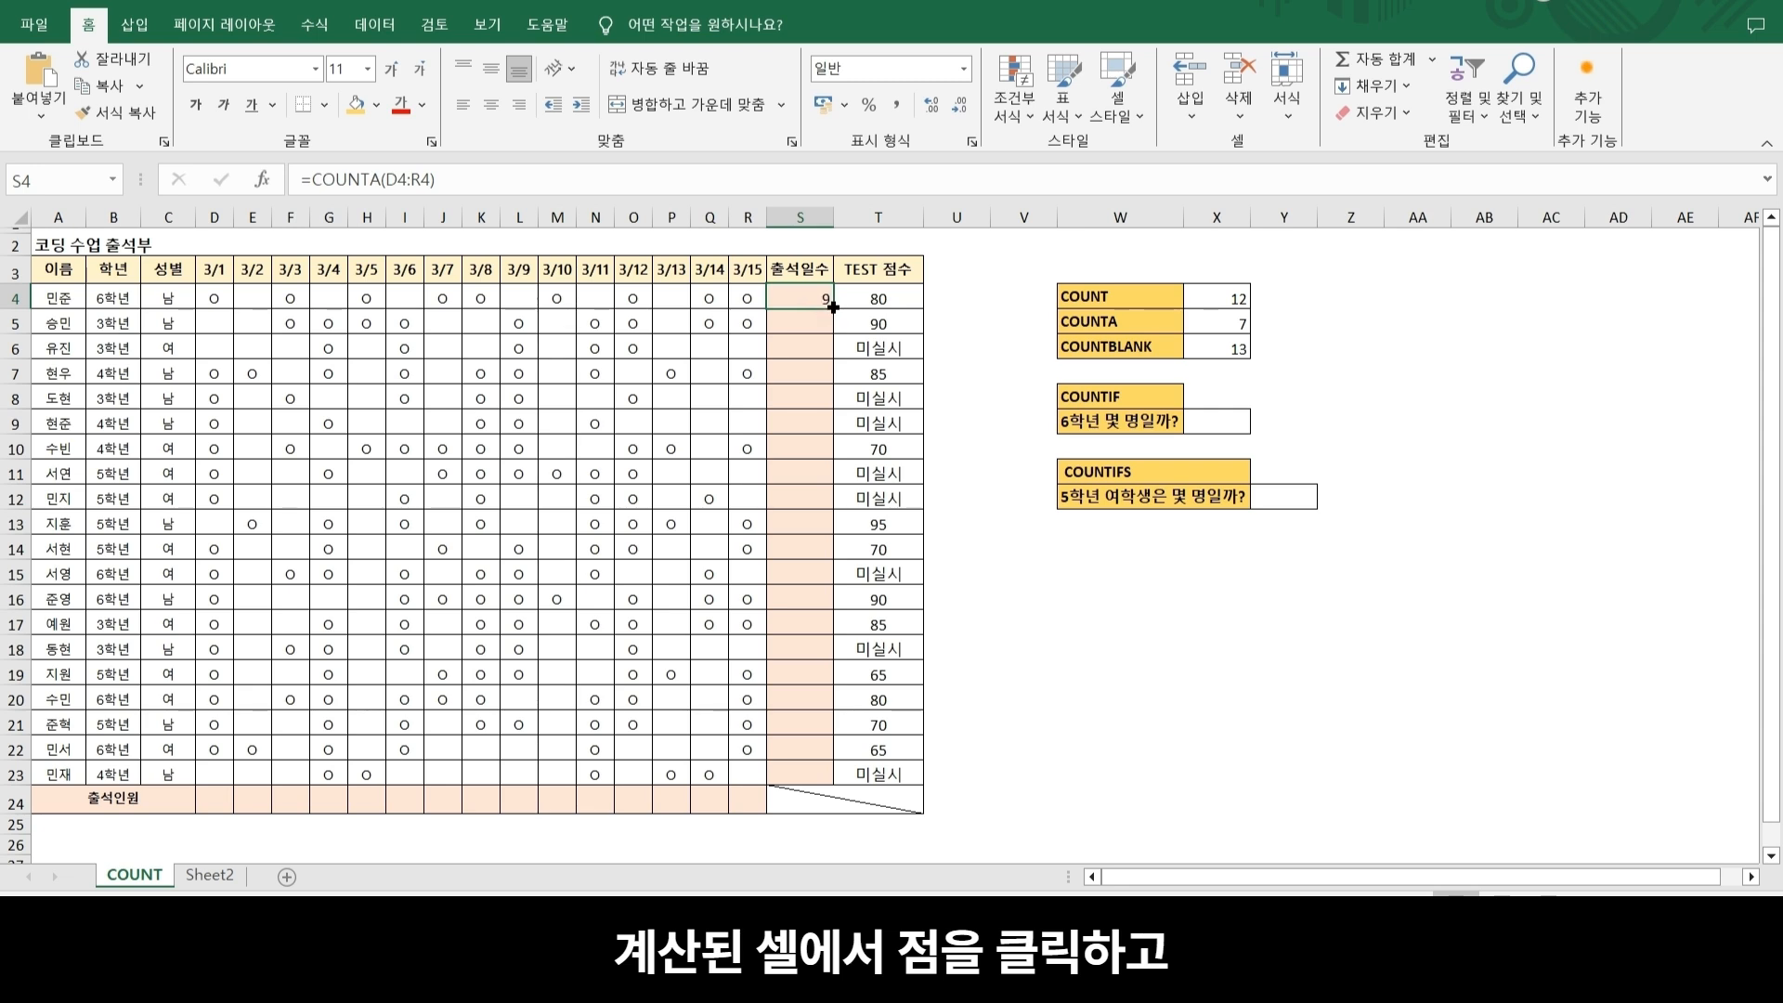
pyautogui.moveTo(833, 308); pyautogui.dragTo(826, 783)
# - Check the attendance-days results in column S against the students' rows, from row 5 down to row 14
pyautogui.click(15, 324)
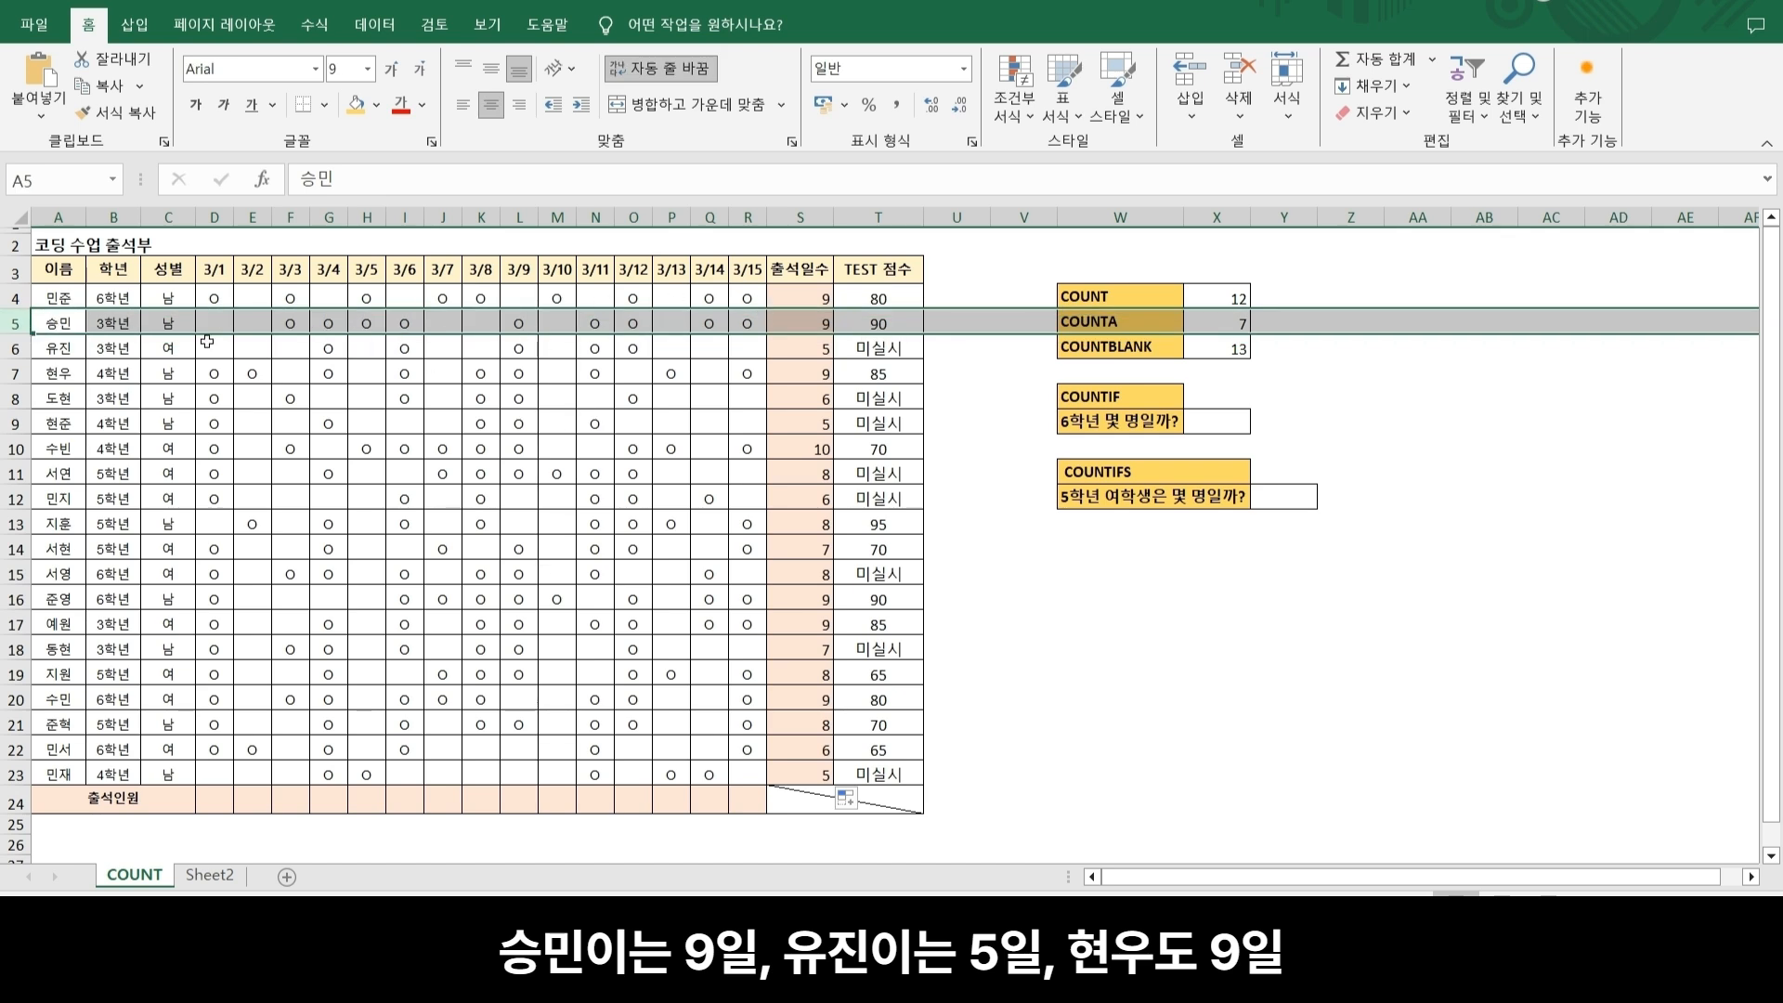
pyautogui.click(20, 348)
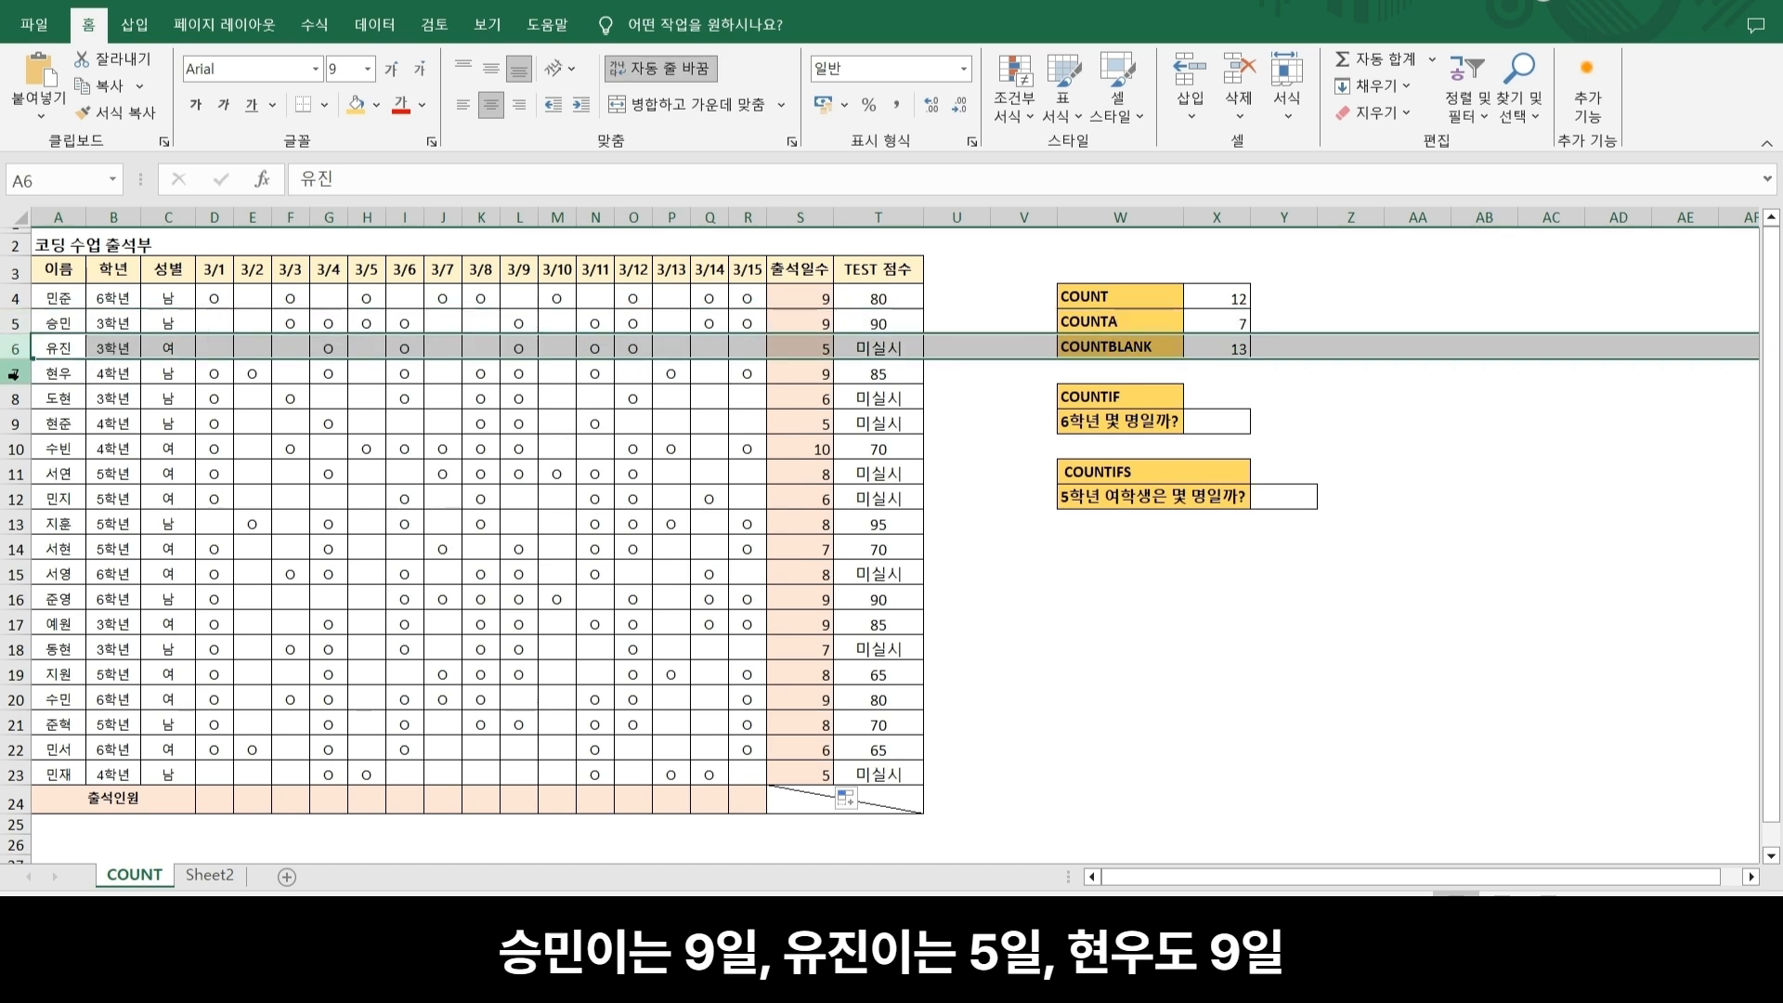
pyautogui.click(14, 372)
pyautogui.click(9, 402)
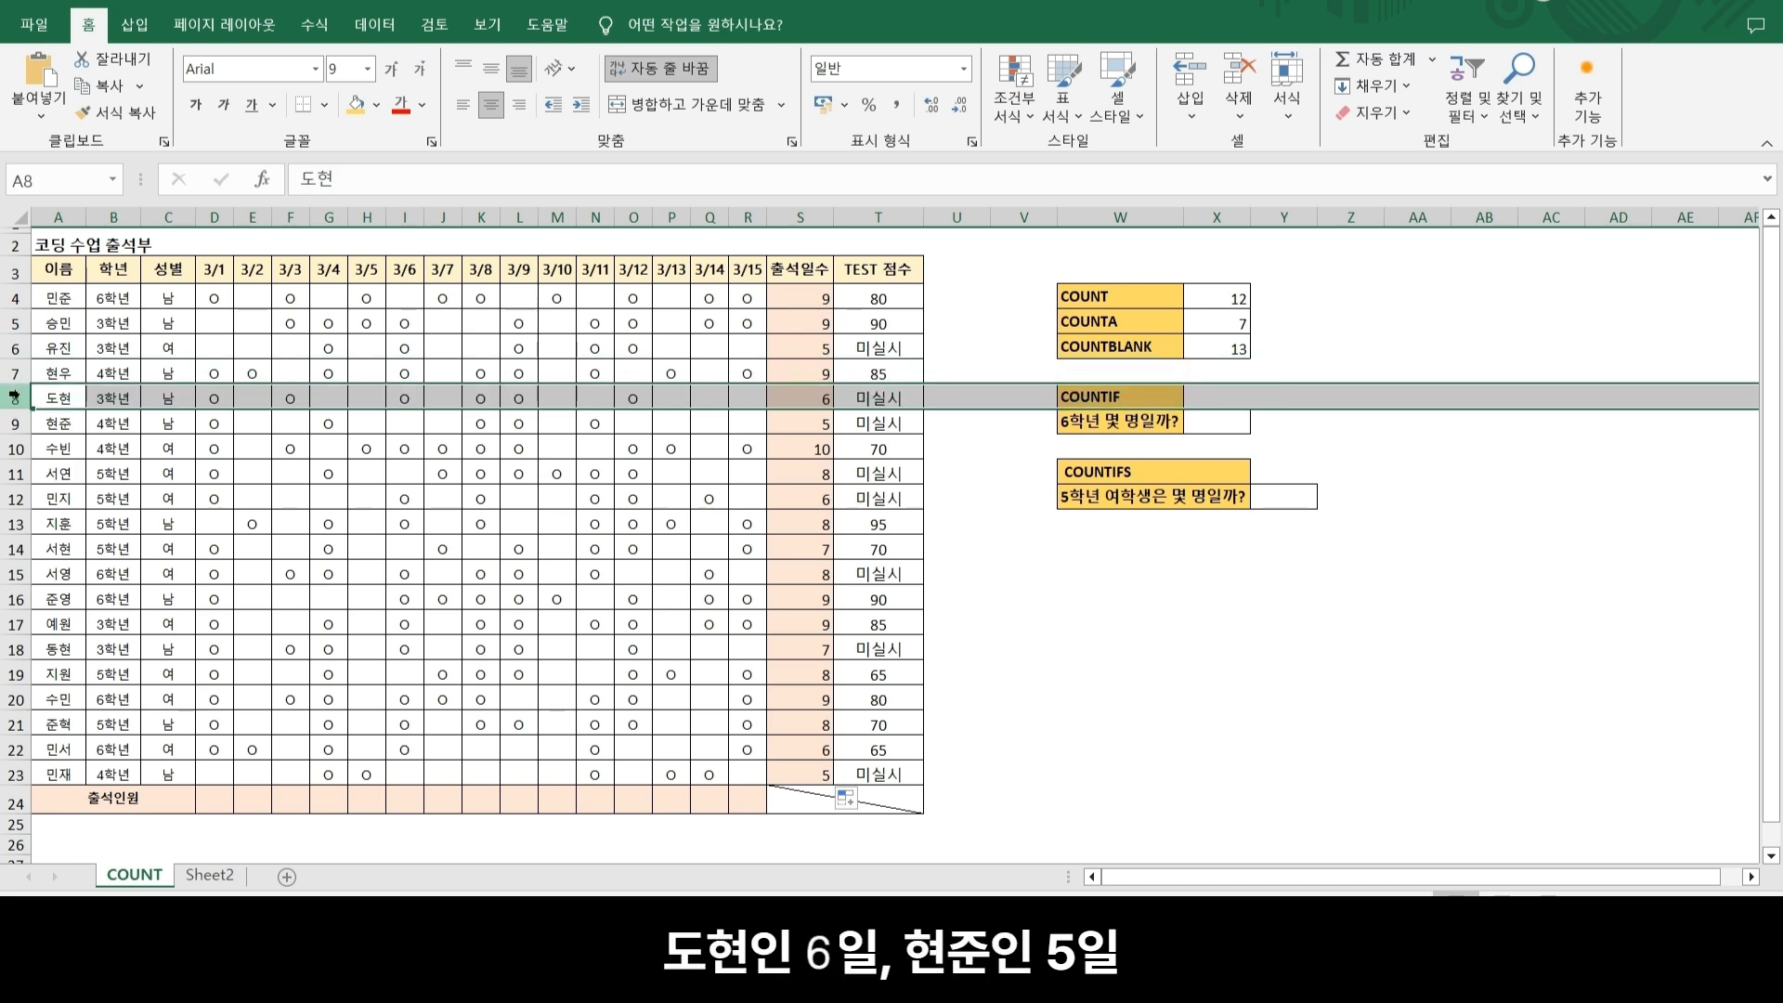
pyautogui.click(14, 425)
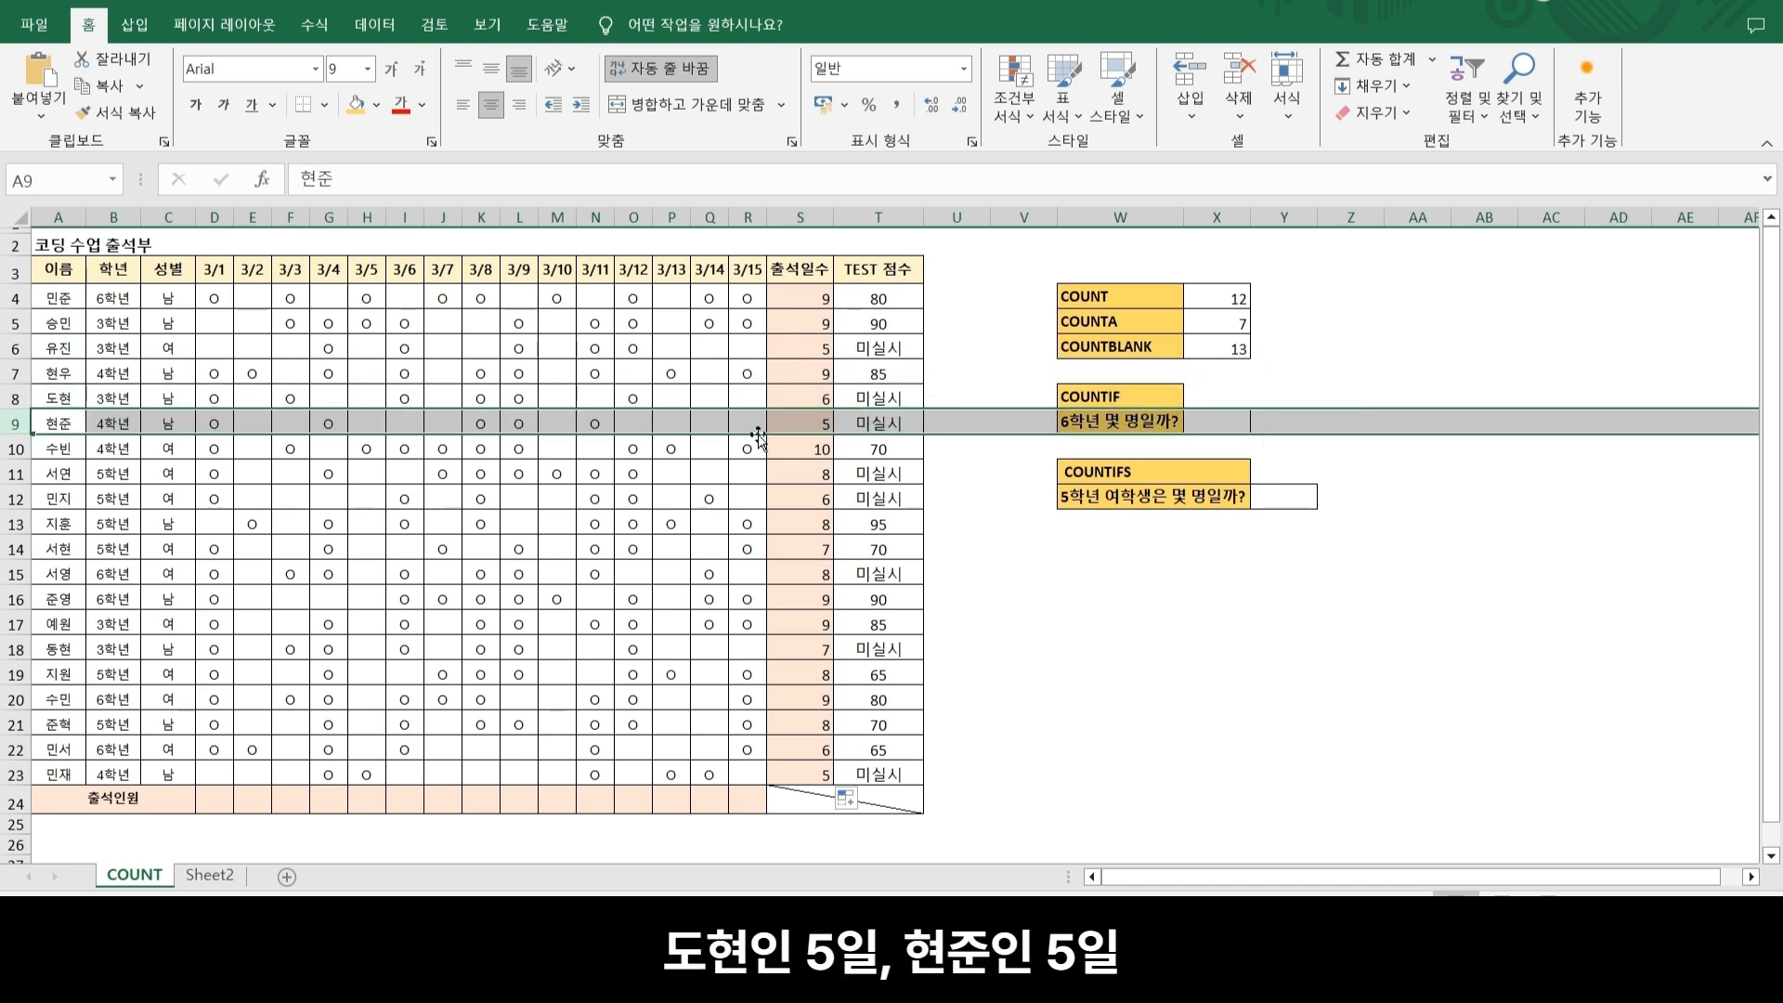
pyautogui.click(807, 427)
pyautogui.click(815, 446)
pyautogui.click(810, 494)
pyautogui.click(799, 548)
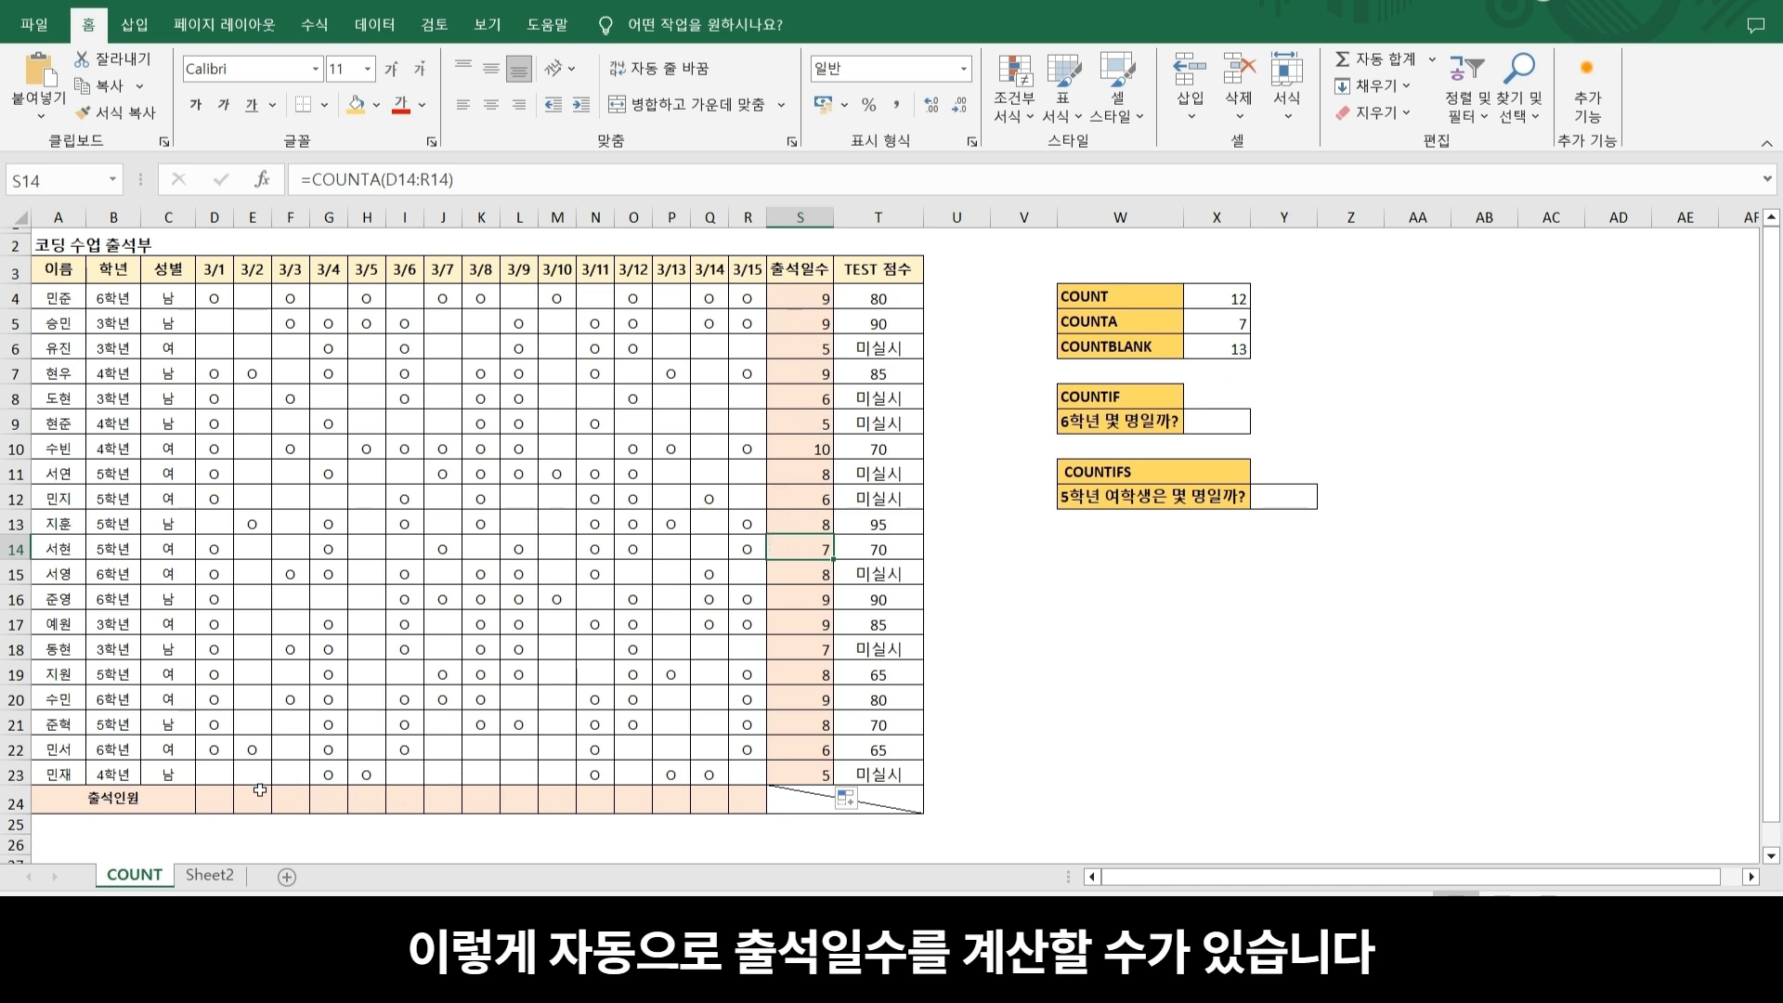
# - Enter a COUNTA formula in D24 over the 3/1 attendance marks in D4:D23
pyautogui.click(222, 800)
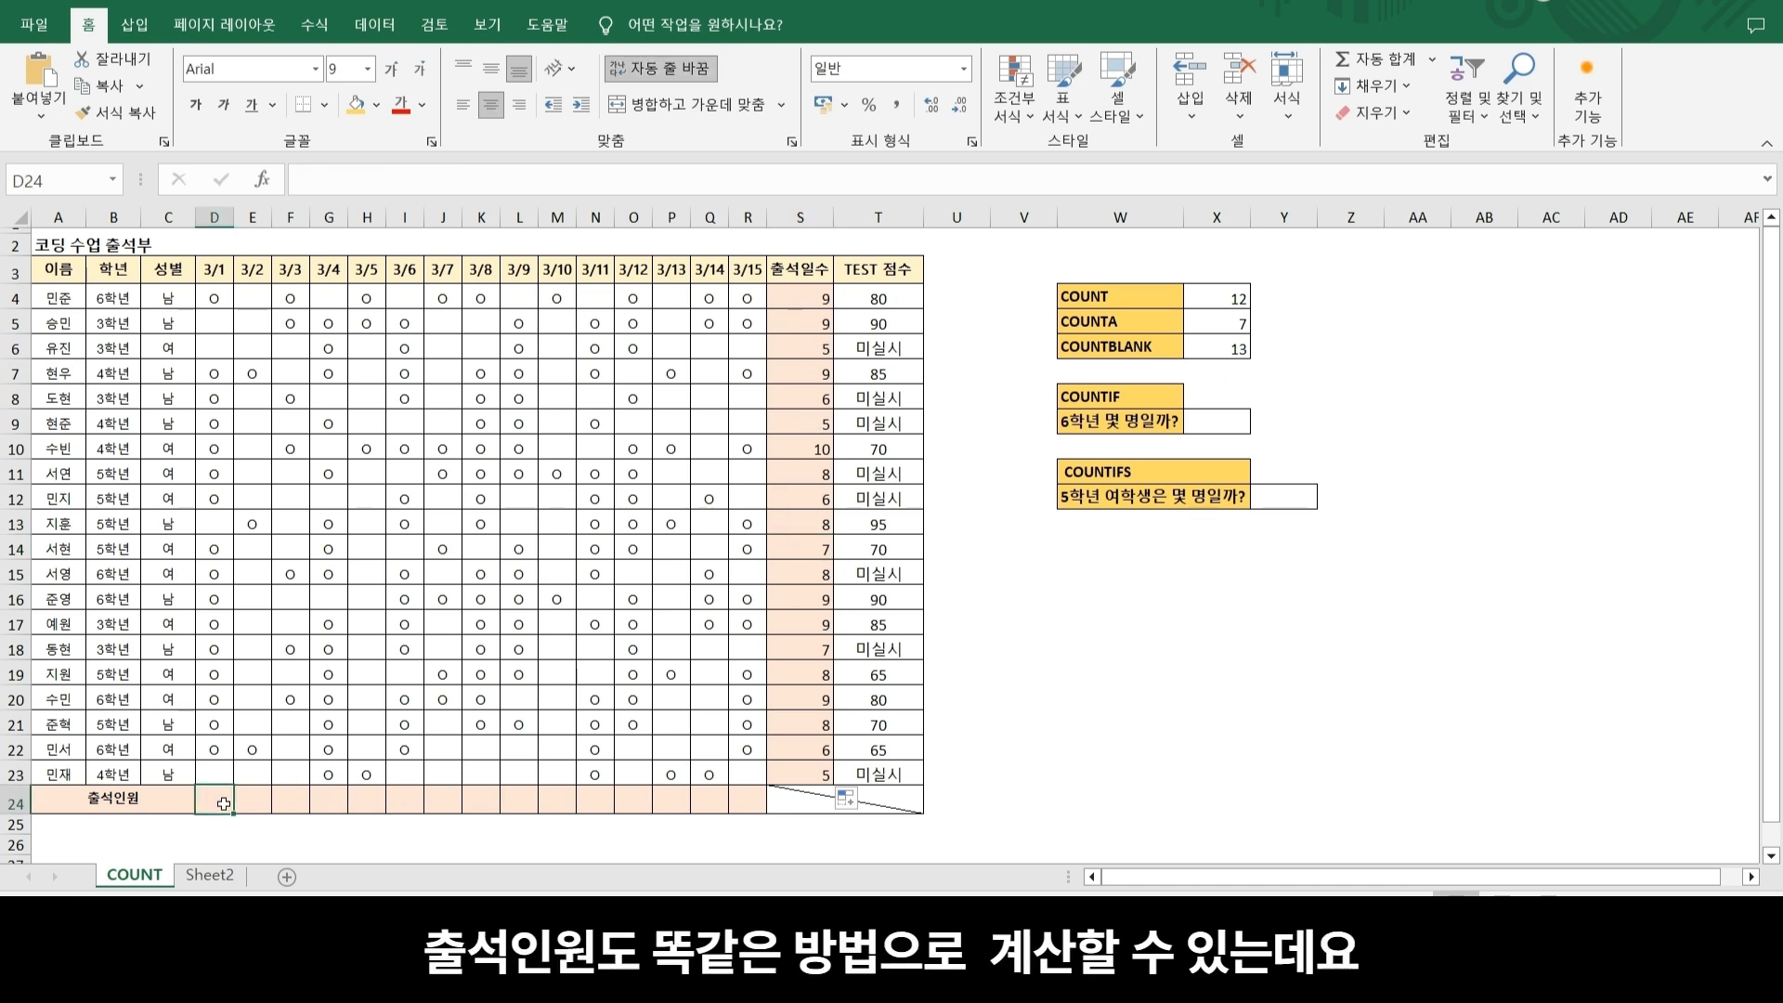
pyautogui.write('=c')
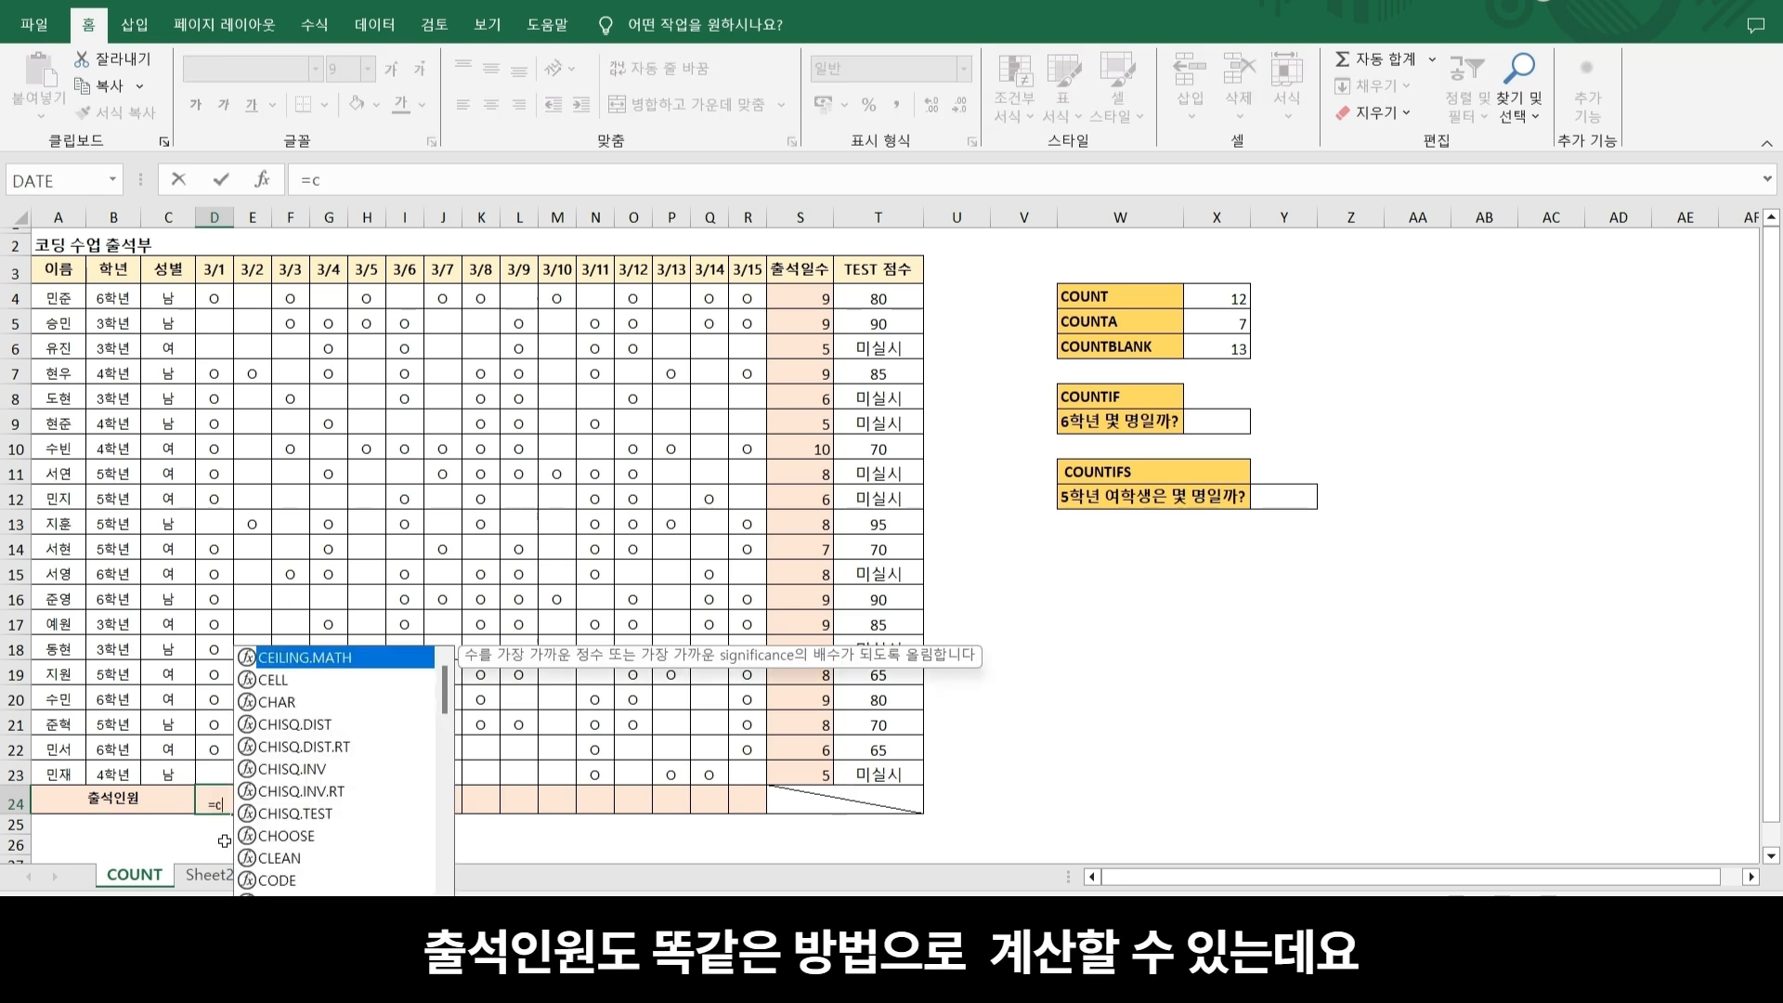
pyautogui.write('ounta')
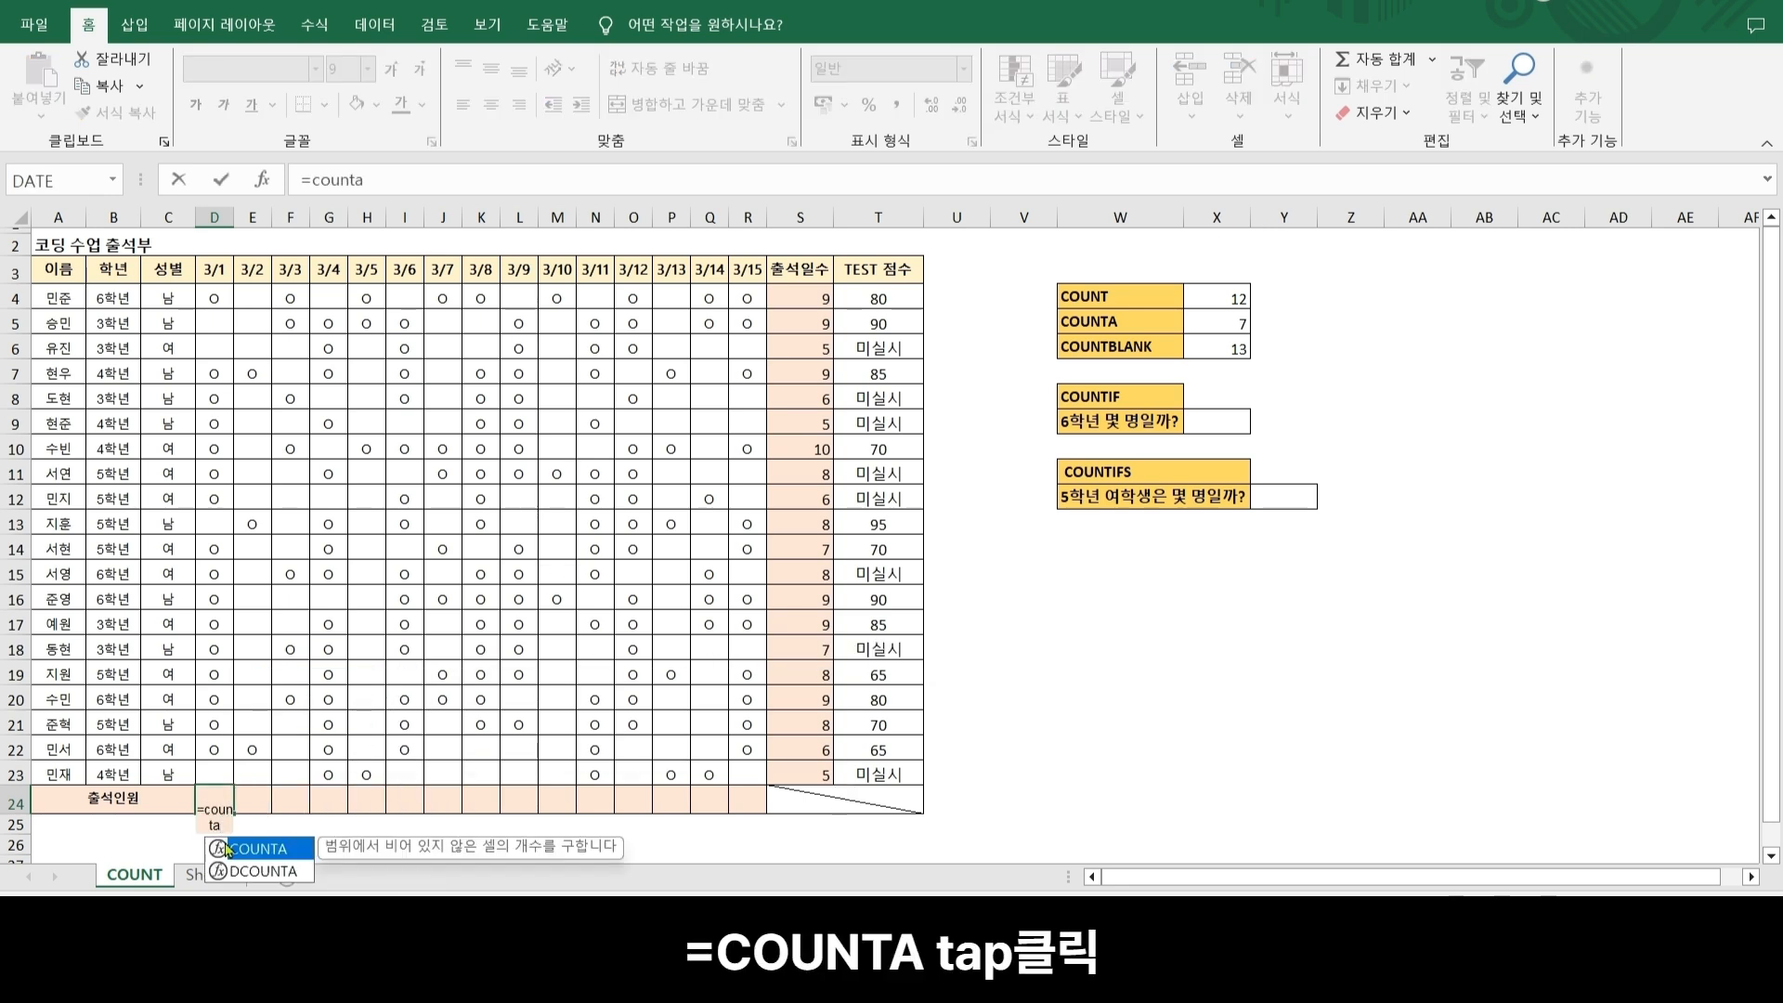
pyautogui.press('Tab')
pyautogui.moveTo(215, 298); pyautogui.dragTo(216, 762)
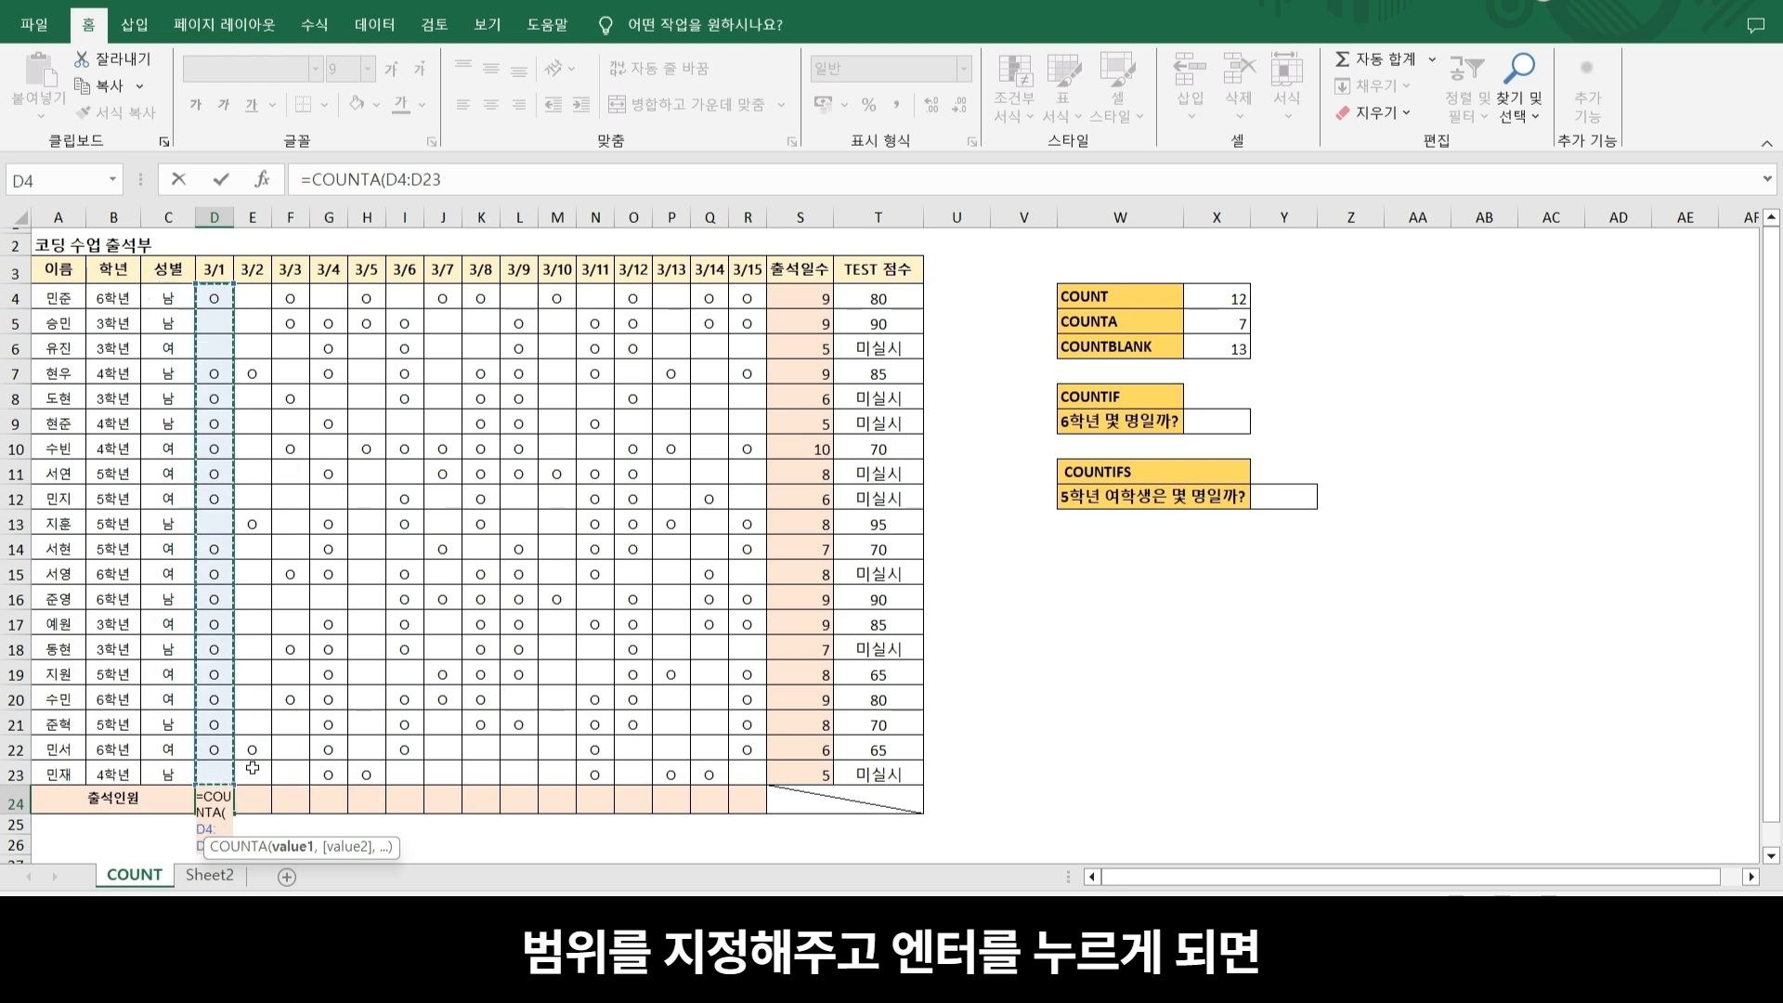
pyautogui.press('Return')
# - Fill the attendee-count formula in D24 across to R24 for every date through 3/15
pyautogui.click(221, 276)
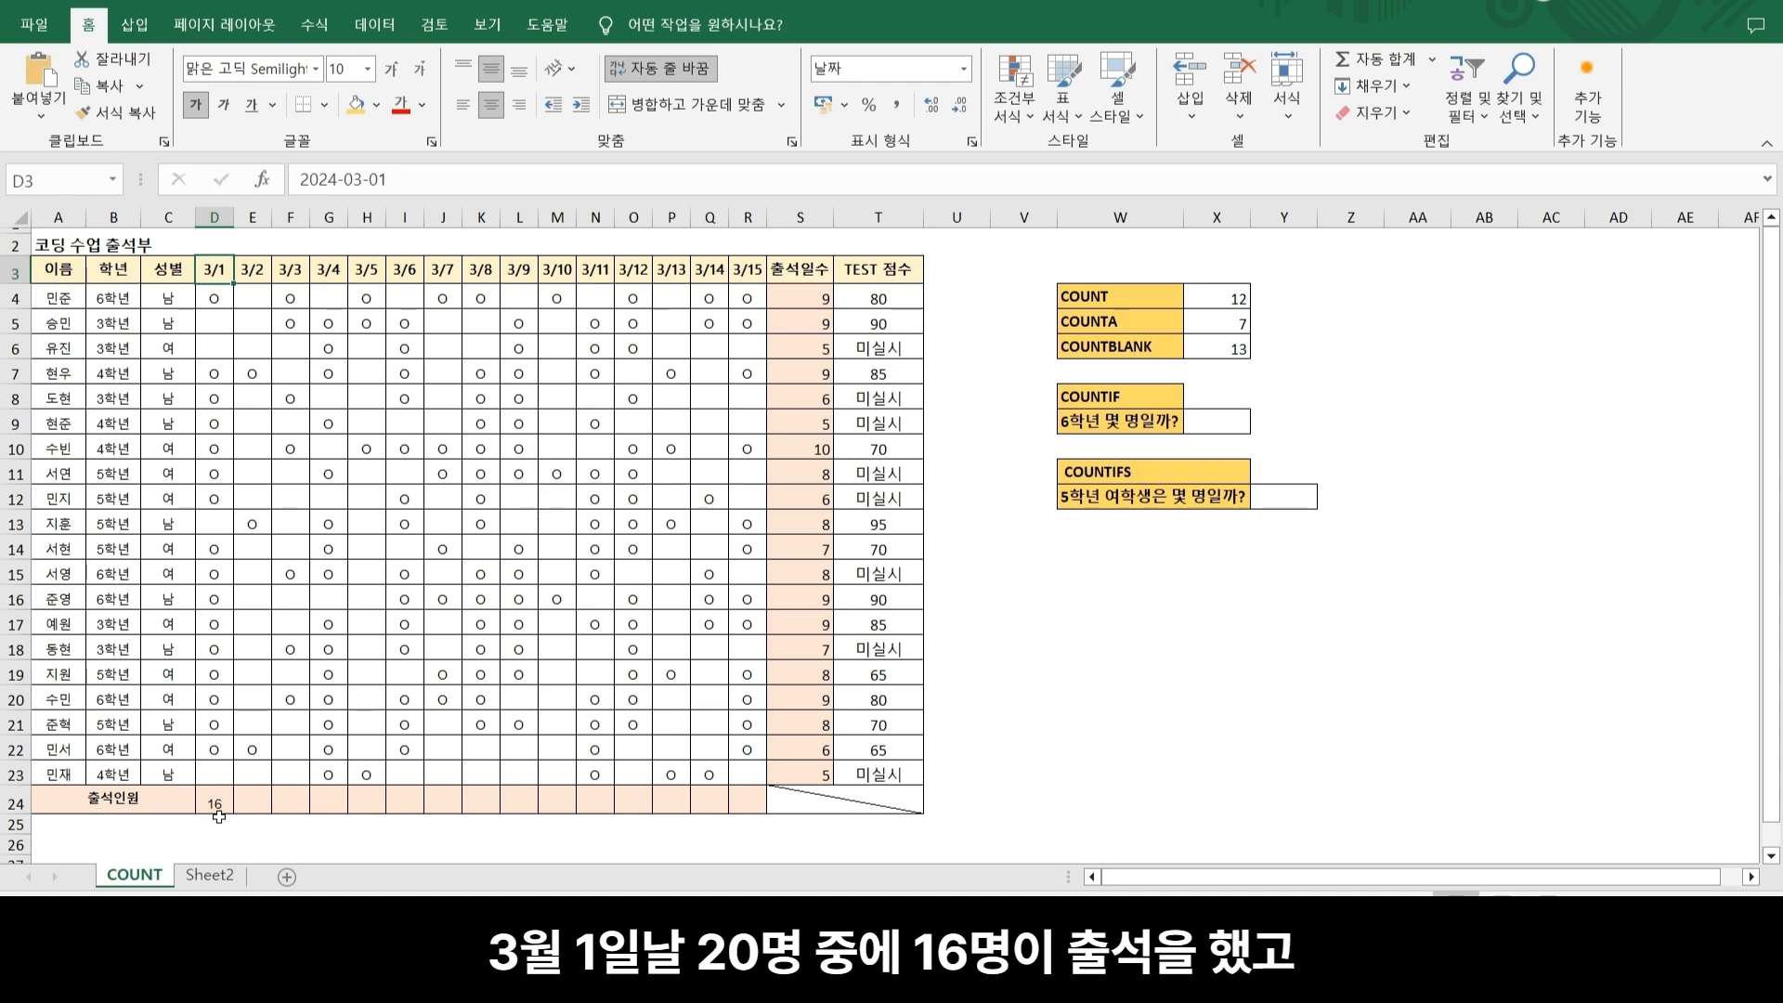
pyautogui.click(210, 813)
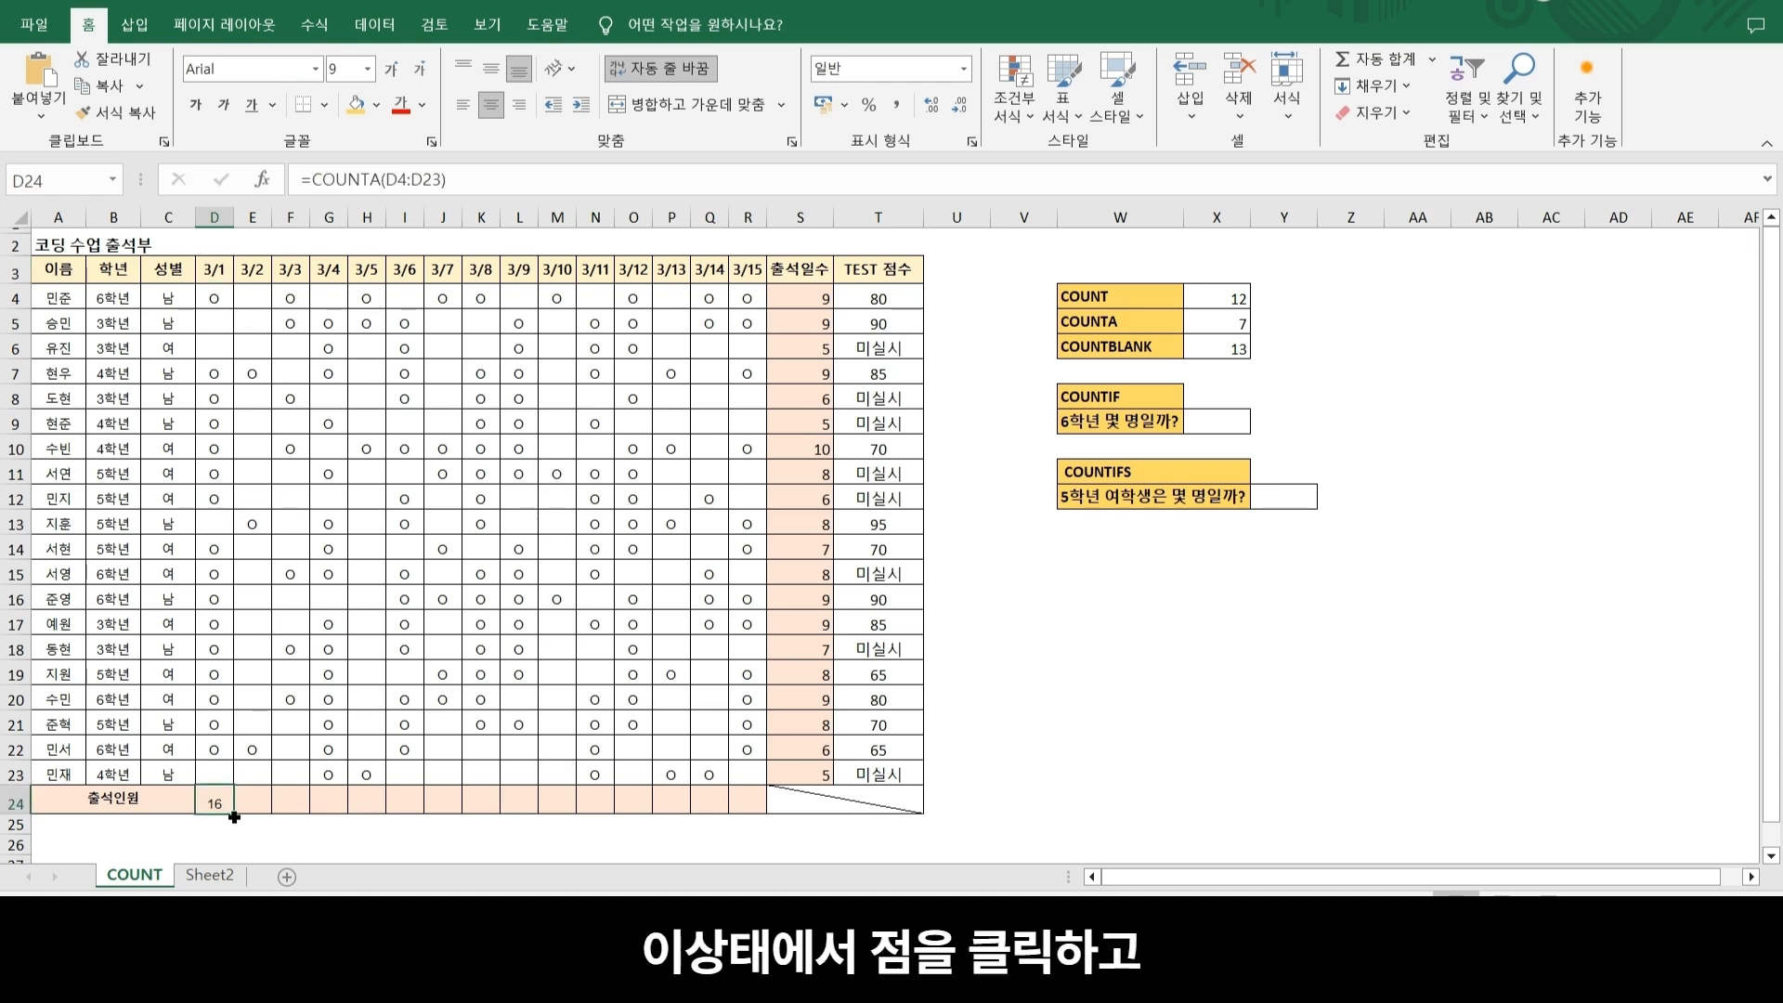
pyautogui.moveTo(235, 817); pyautogui.dragTo(764, 845)
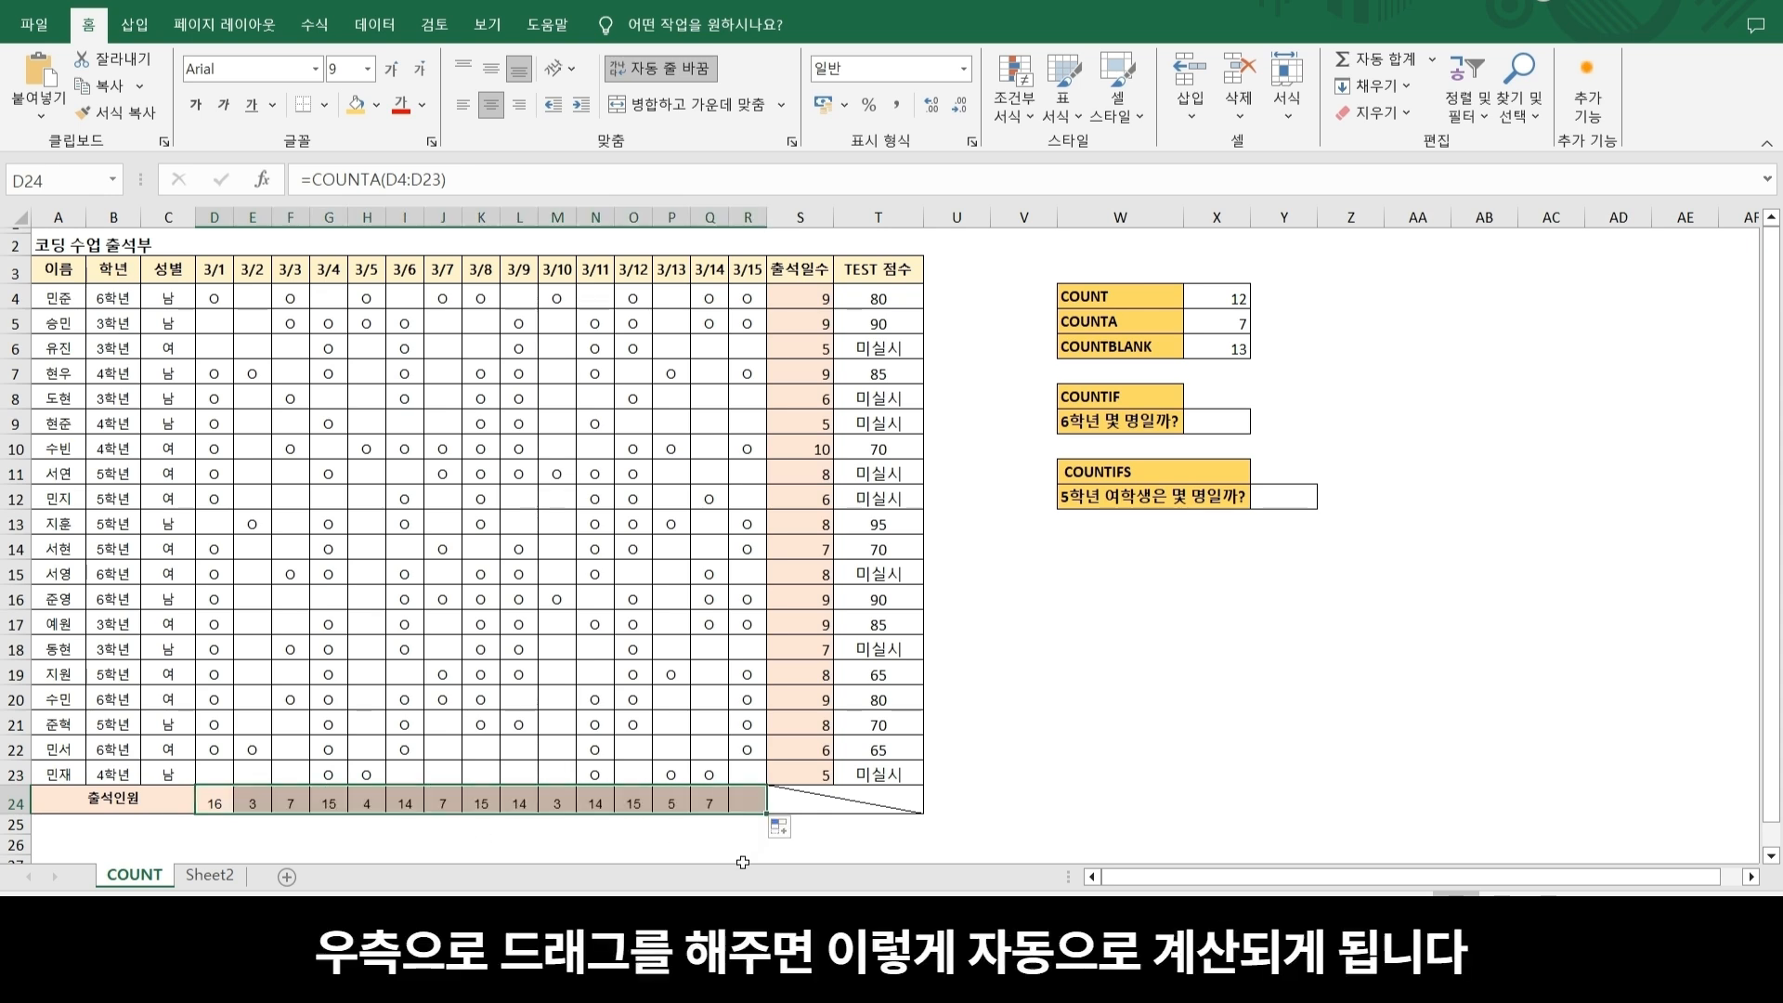
pyautogui.click(671, 844)
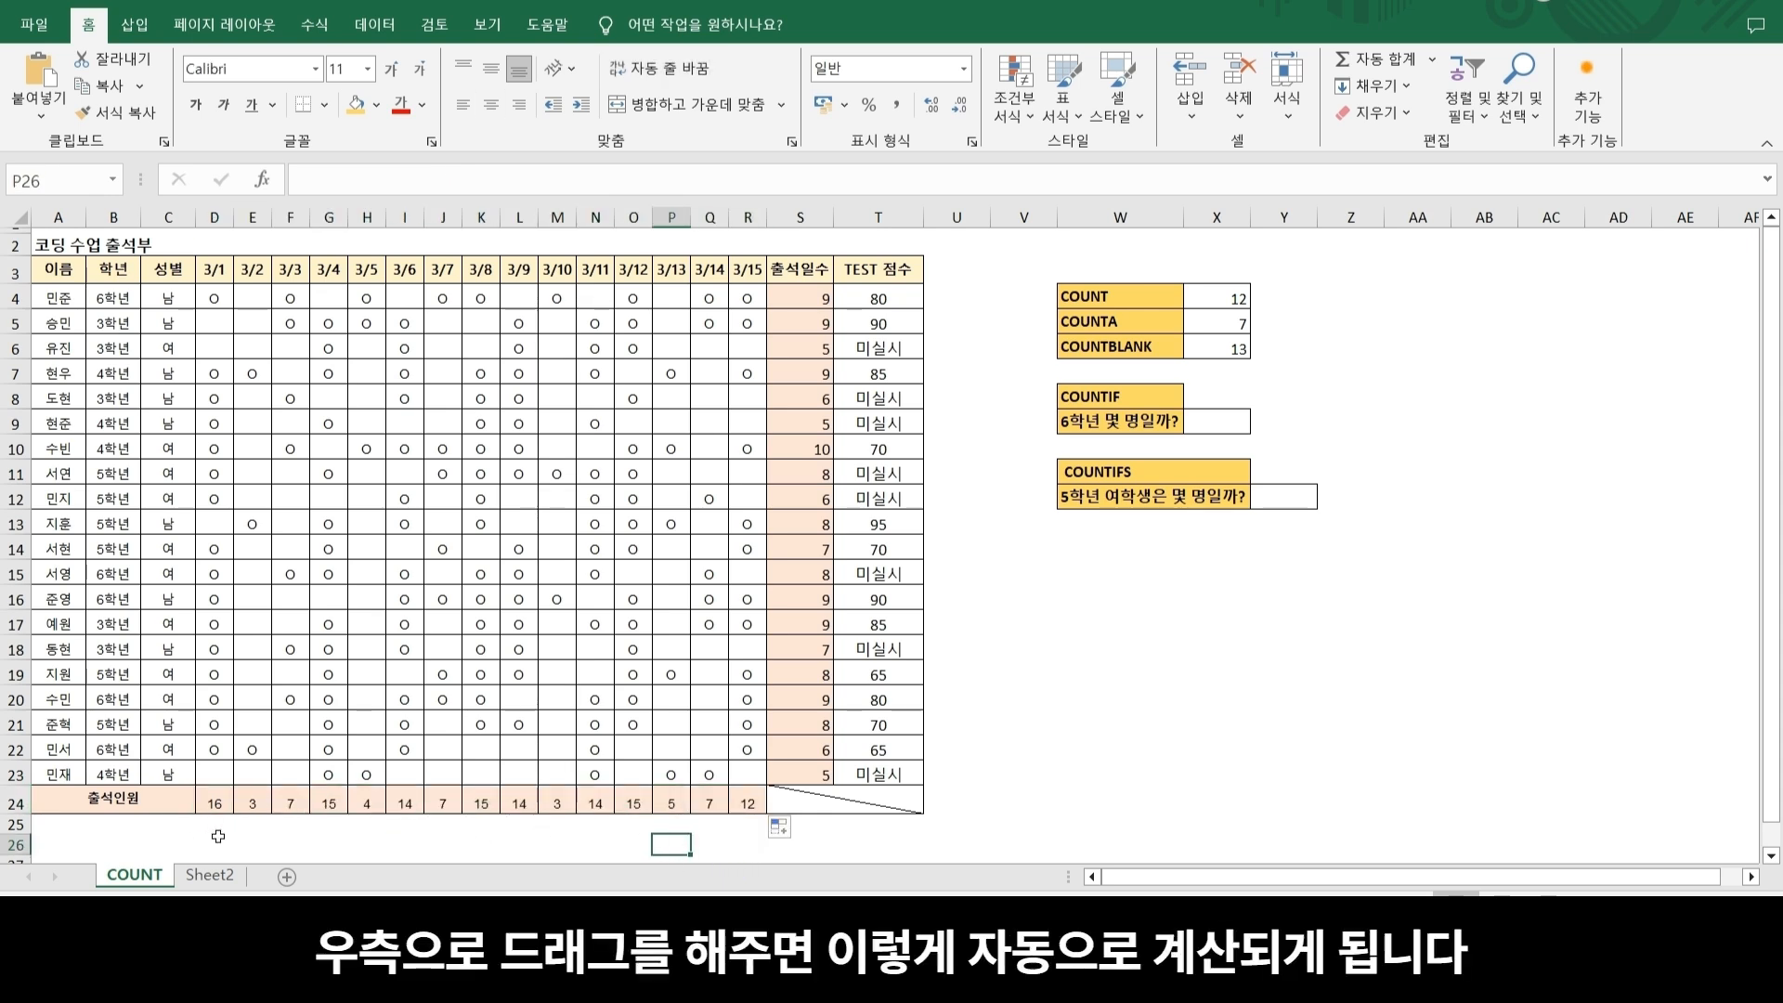
# - Check the attendee counts for 3/2 and 3/3 in E24 and F24
pyautogui.click(257, 807)
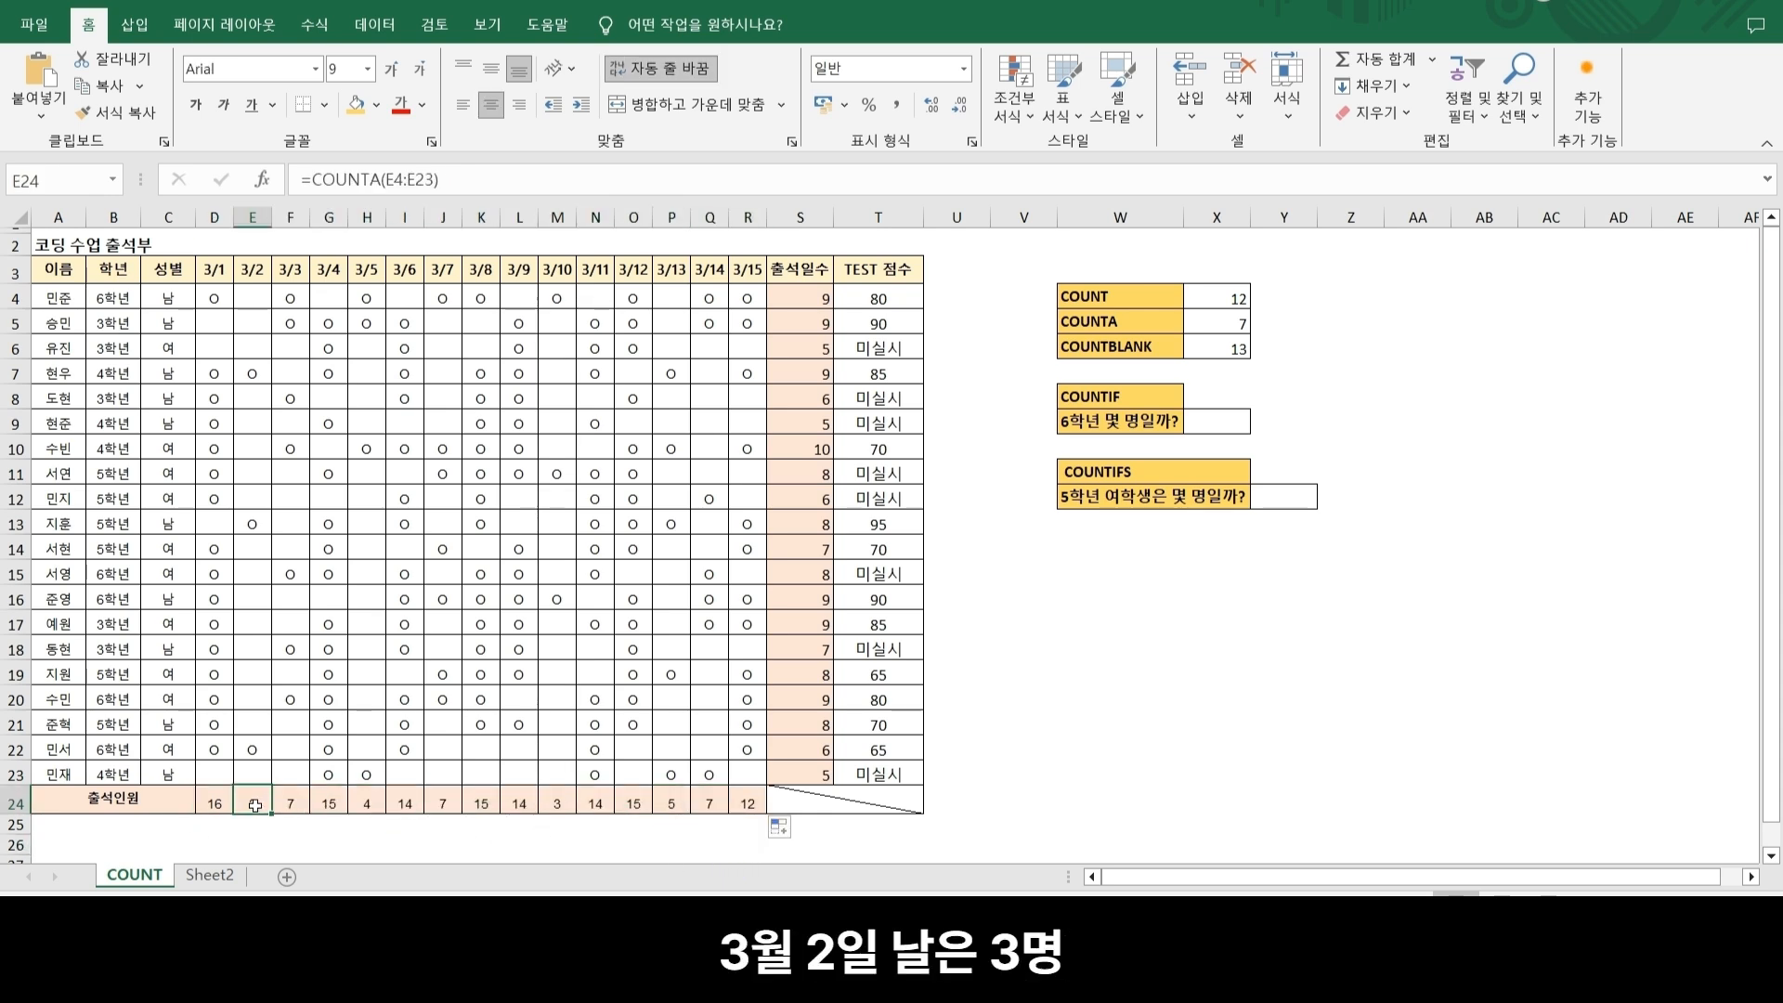
pyautogui.click(302, 804)
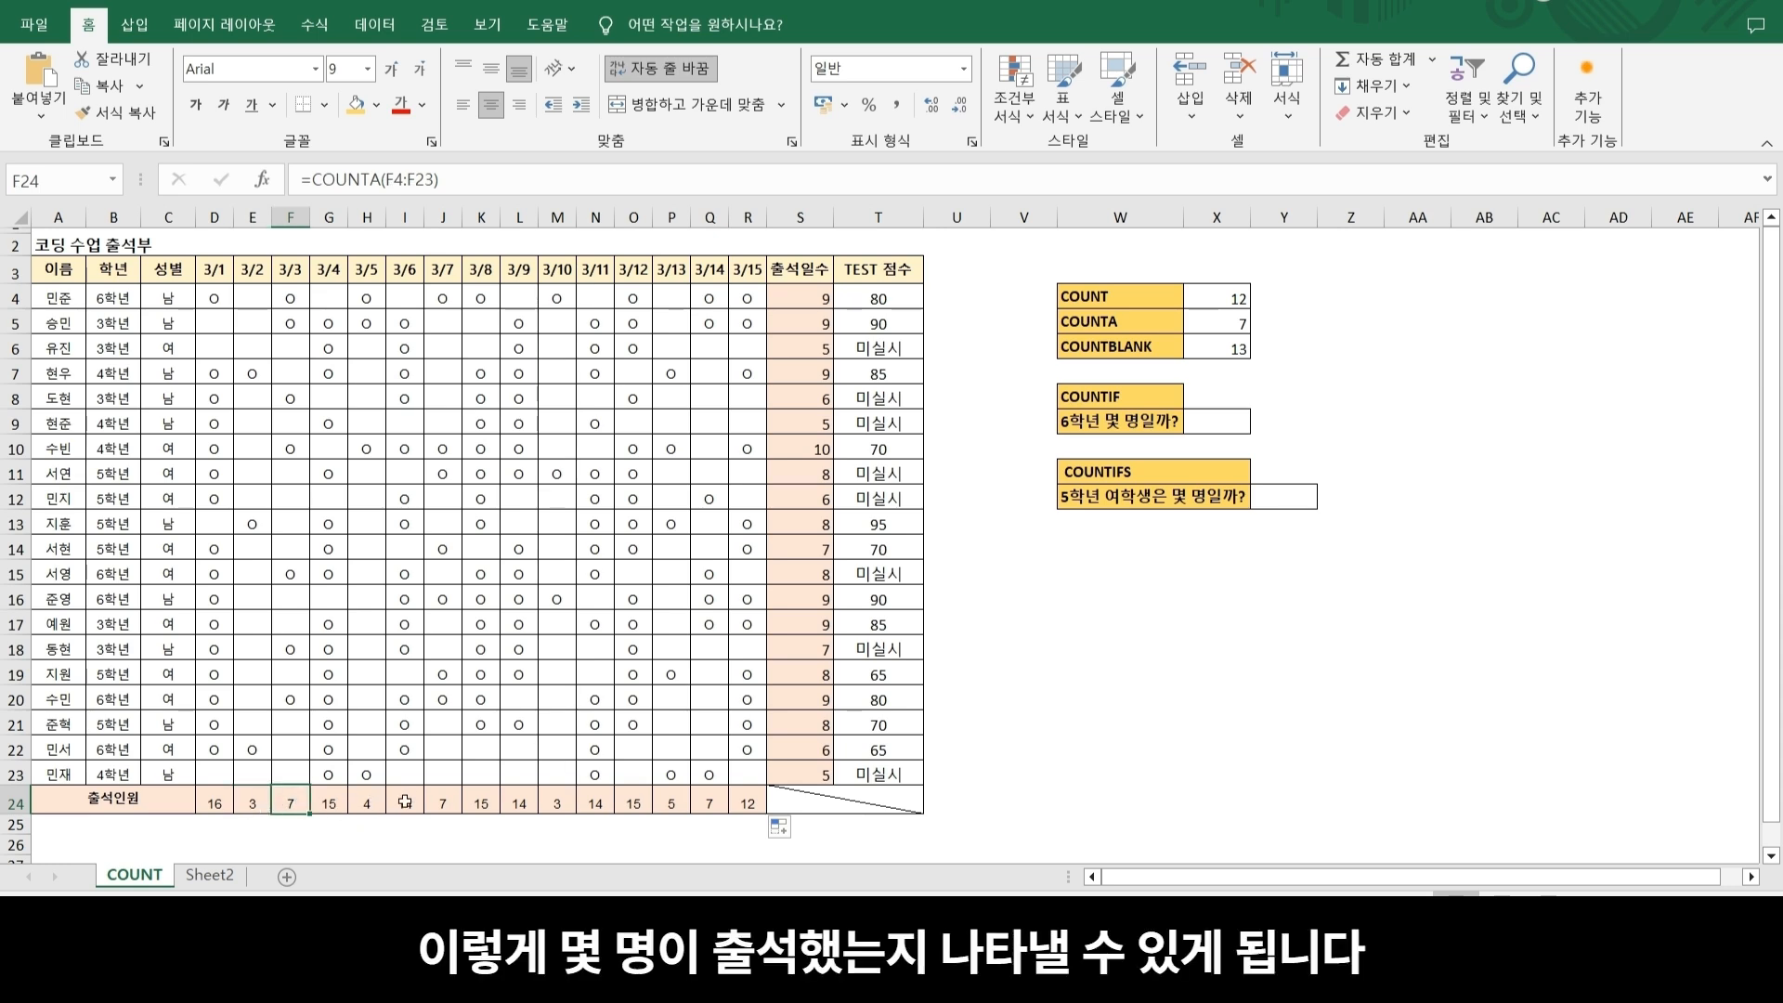
pyautogui.click(1149, 771)
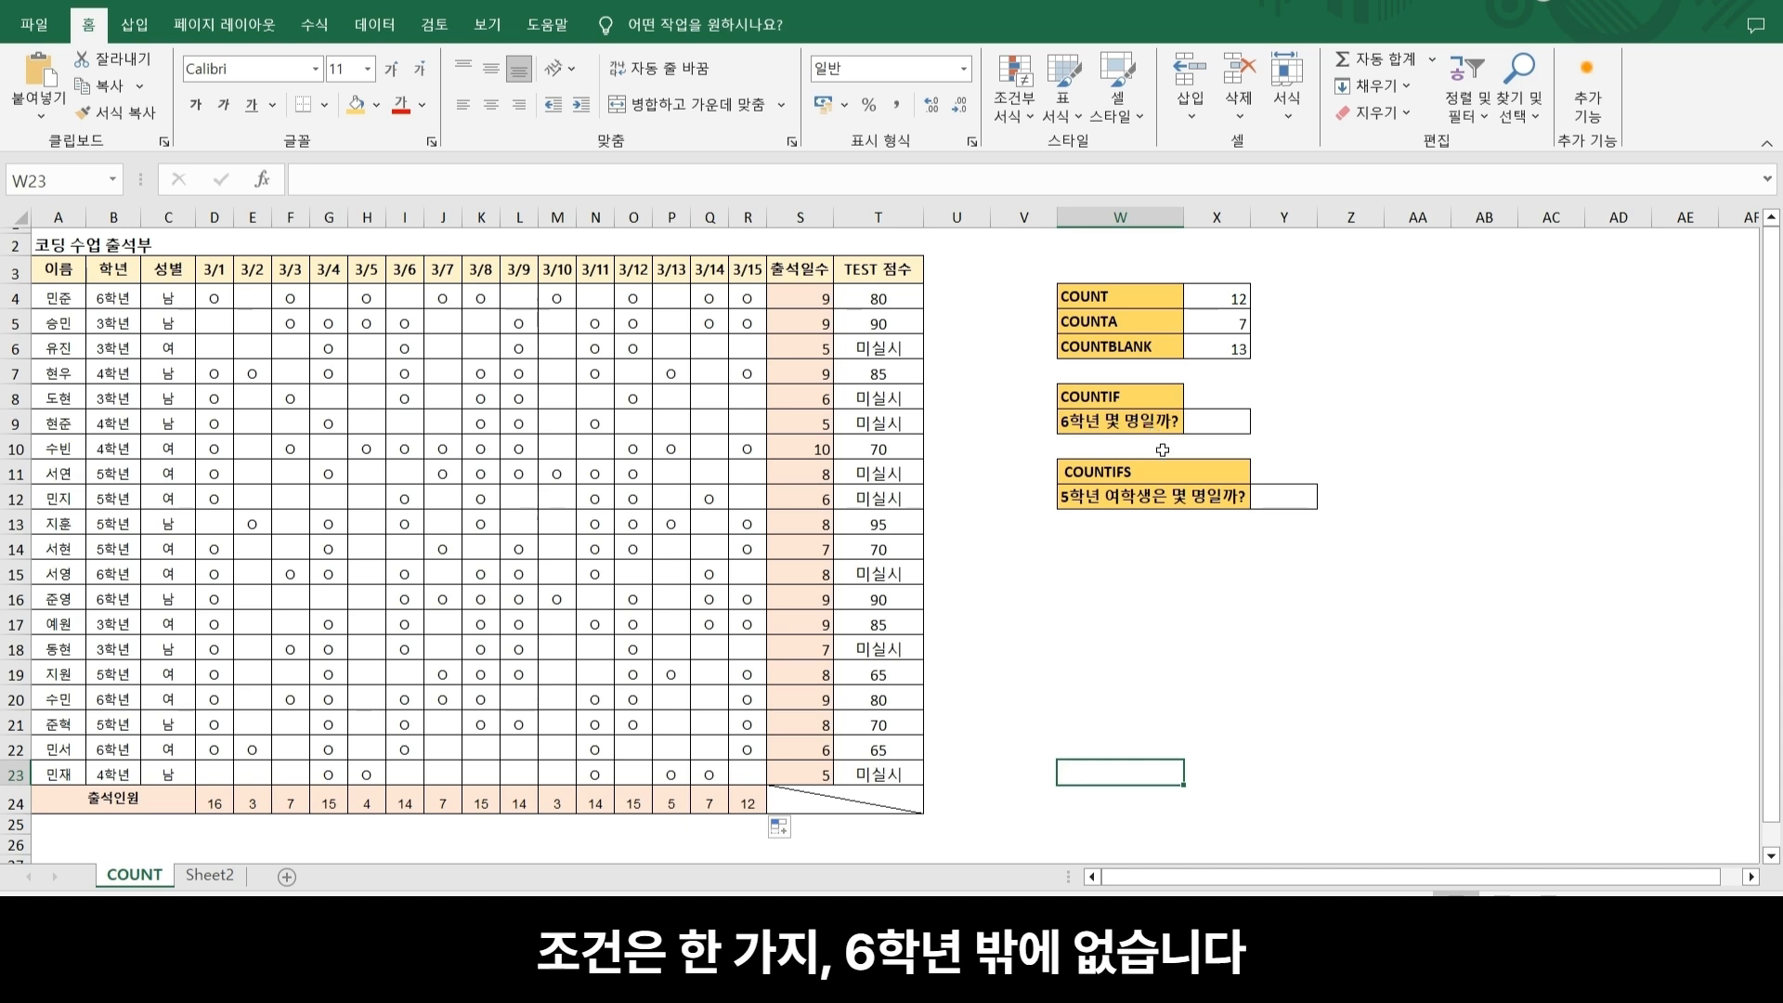
# - Start a COUNTIF formula in X9 with its function arguments dialog and set the range to the grade column B4:B23
pyautogui.click(1206, 425)
pyautogui.write('=coun')
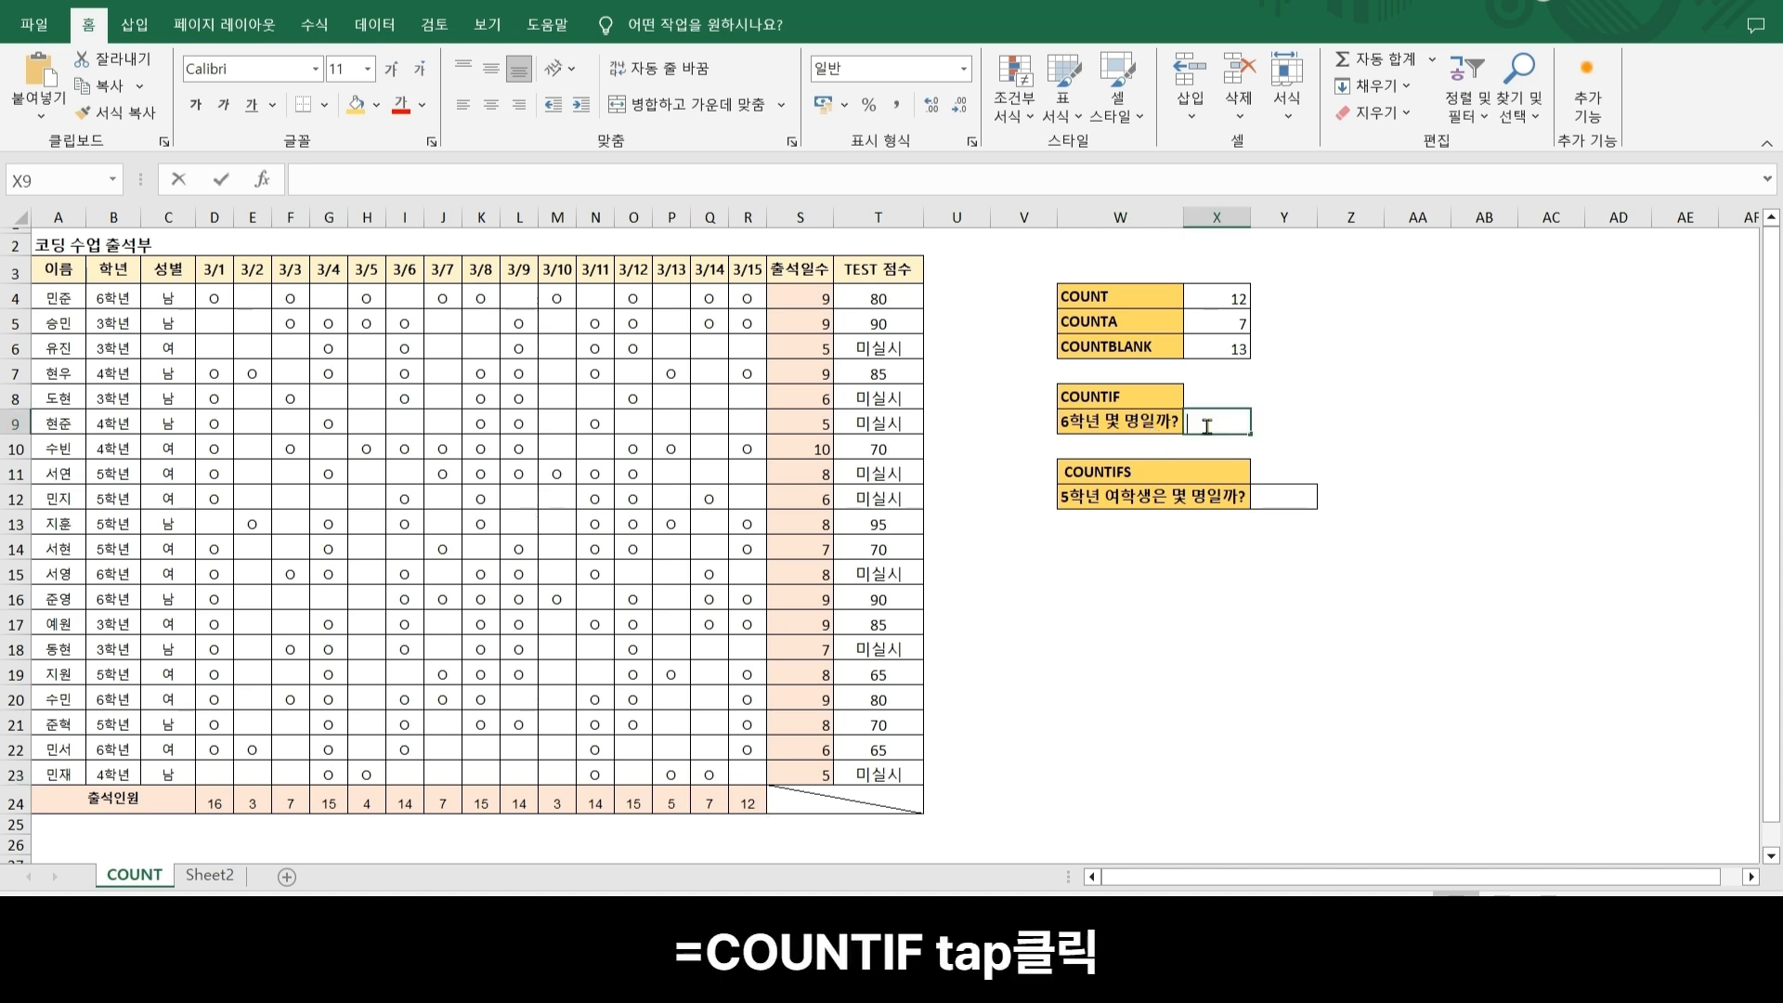
pyautogui.write('tif')
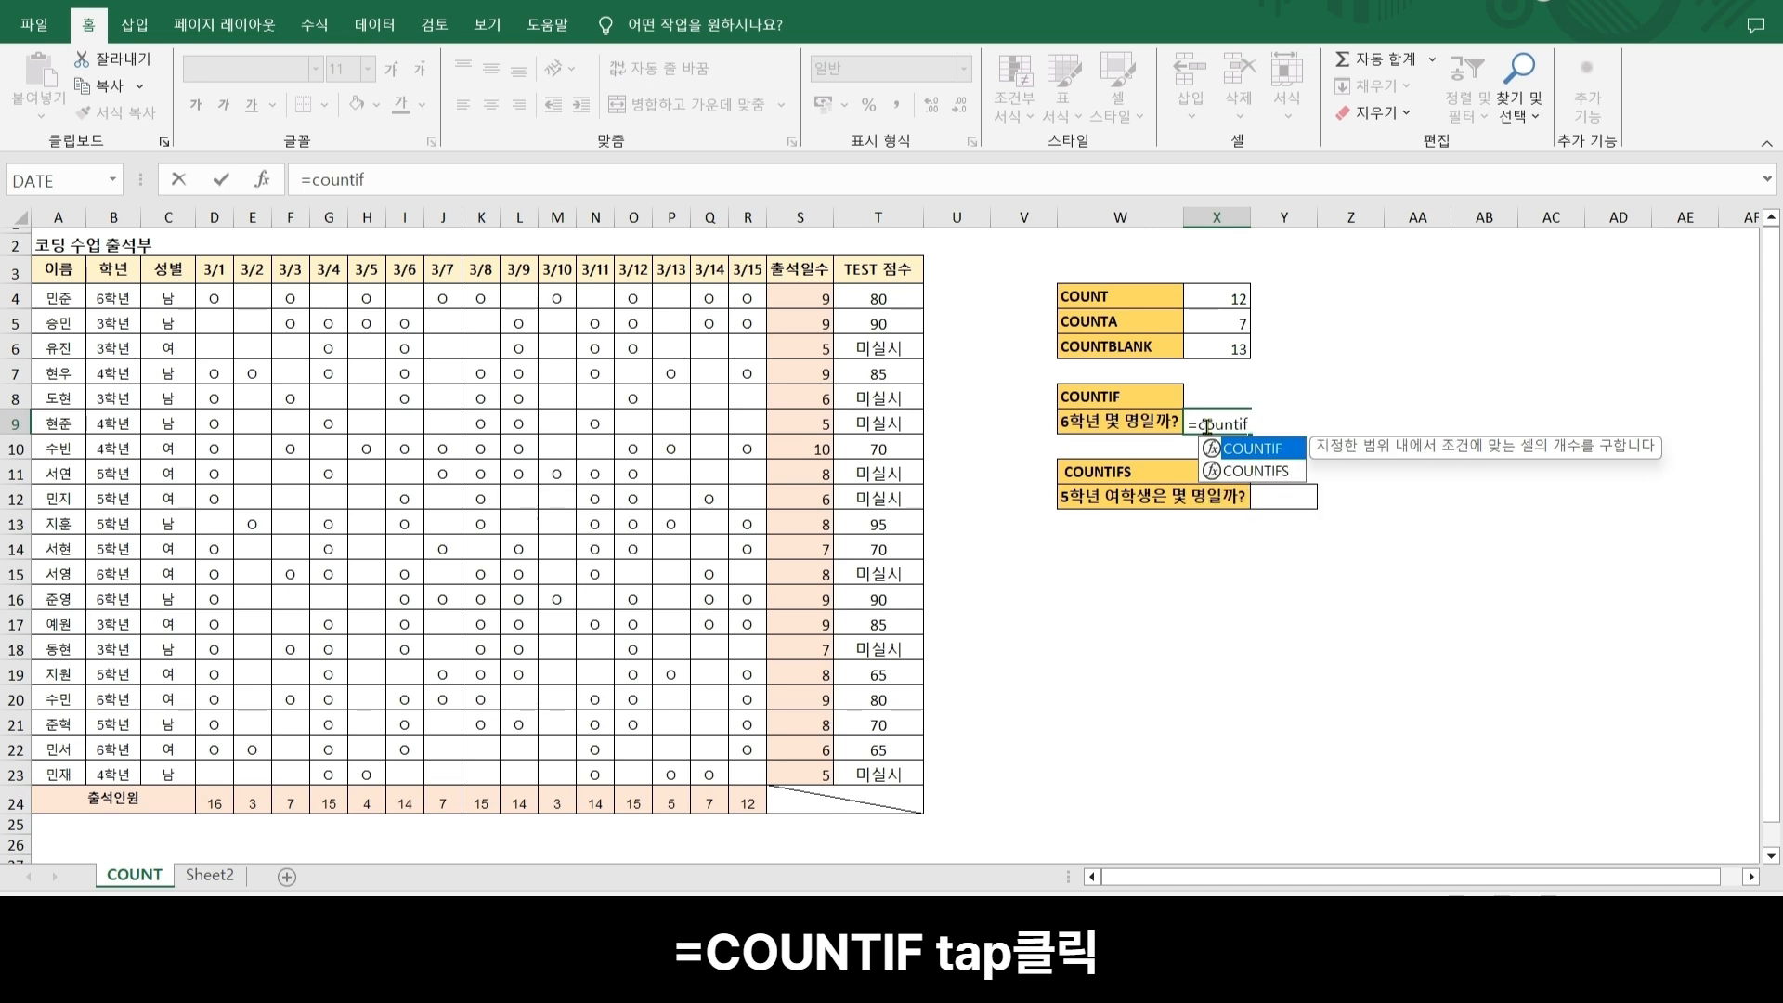
pyautogui.press('Tab')
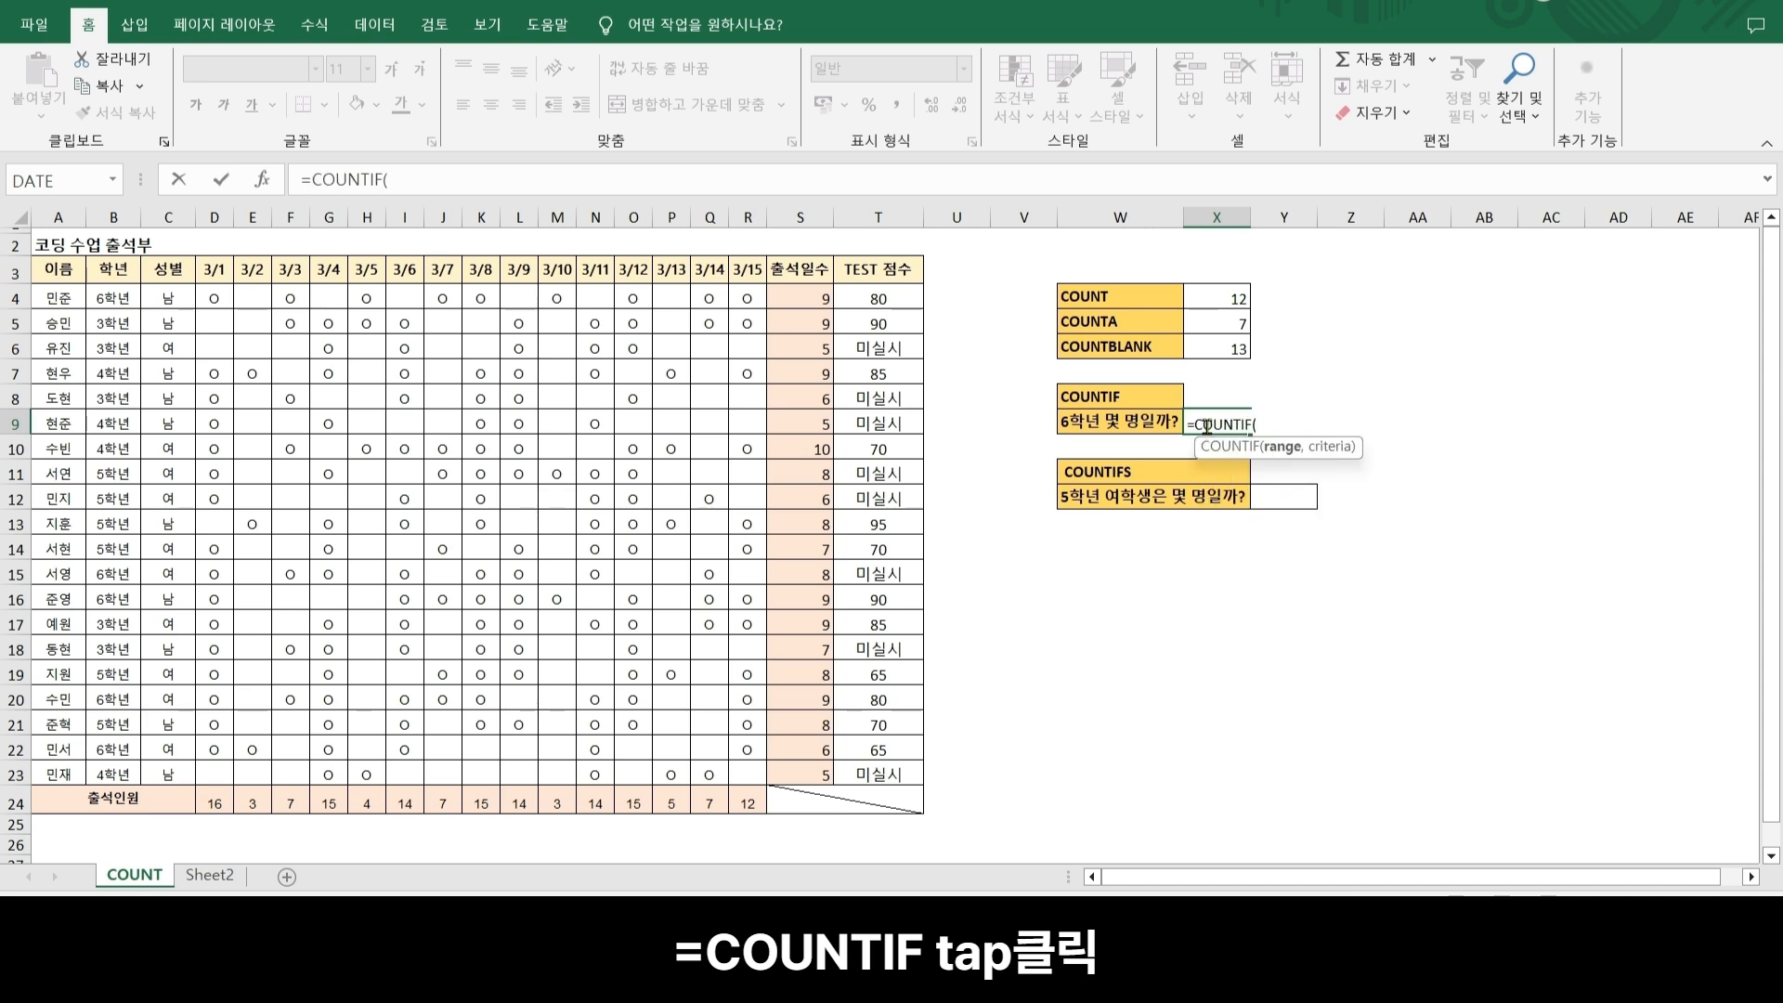
pyautogui.click(264, 181)
pyautogui.moveTo(692, 317); pyautogui.dragTo(655, 279)
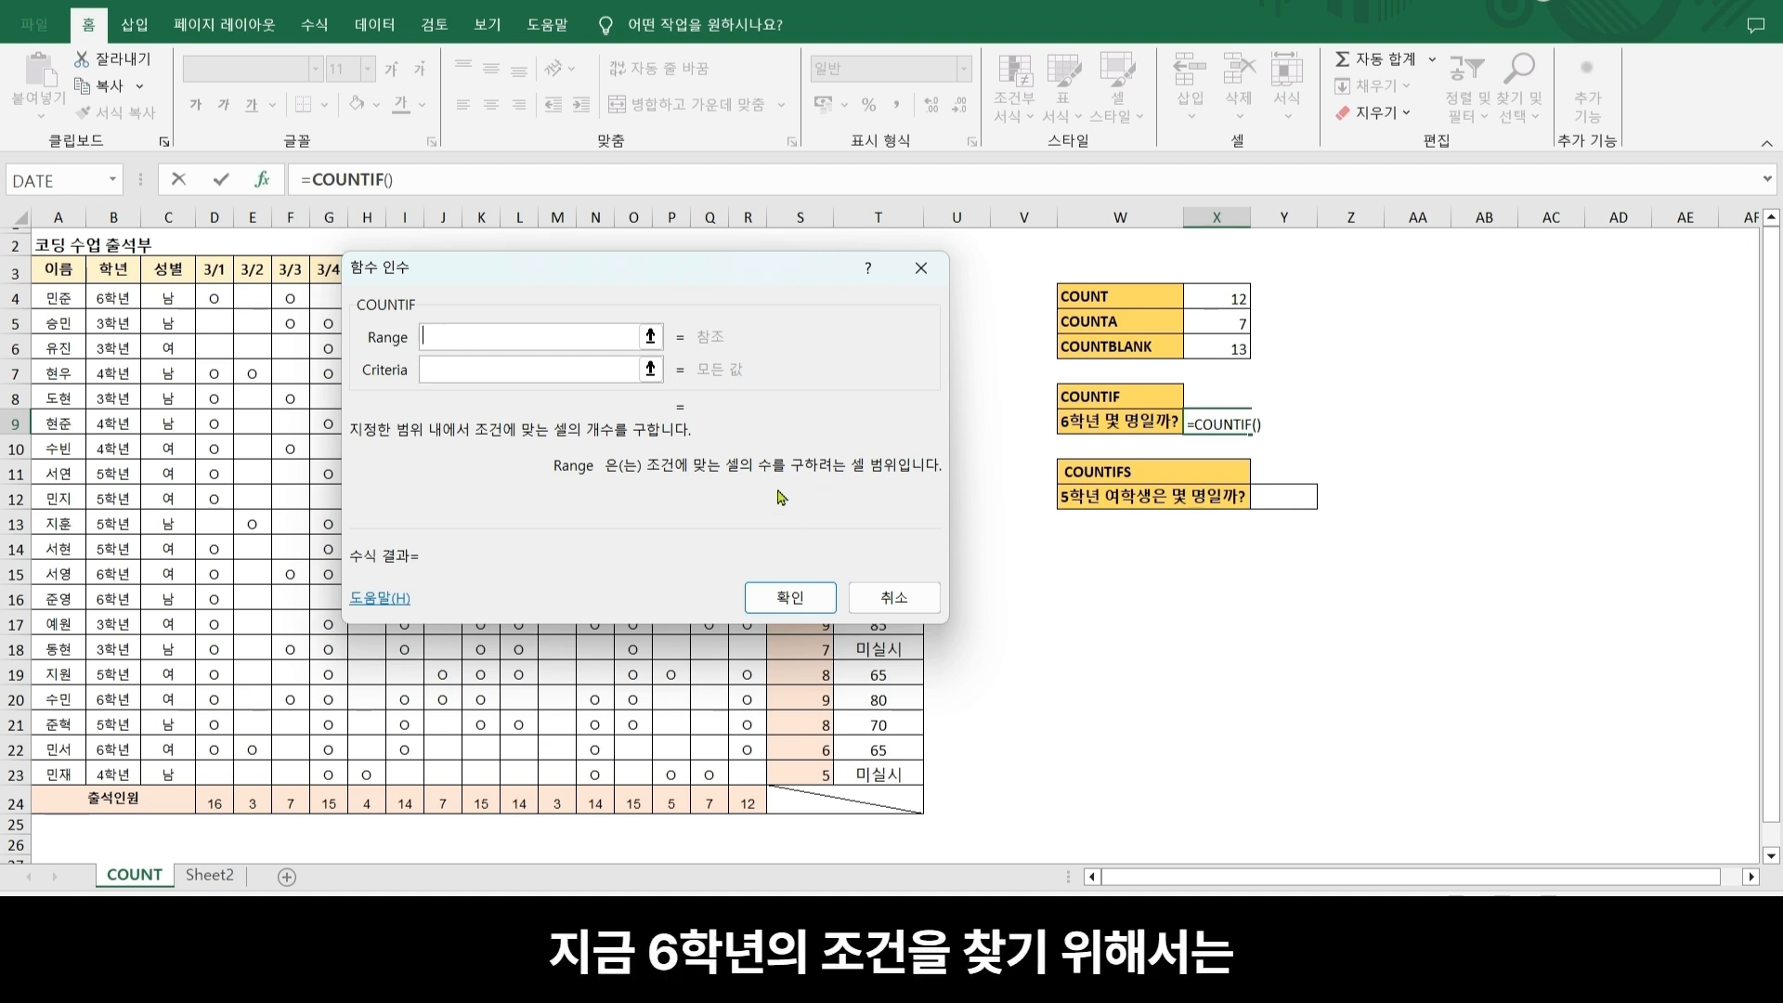
pyautogui.click(119, 299)
pyautogui.moveTo(119, 299); pyautogui.dragTo(121, 777)
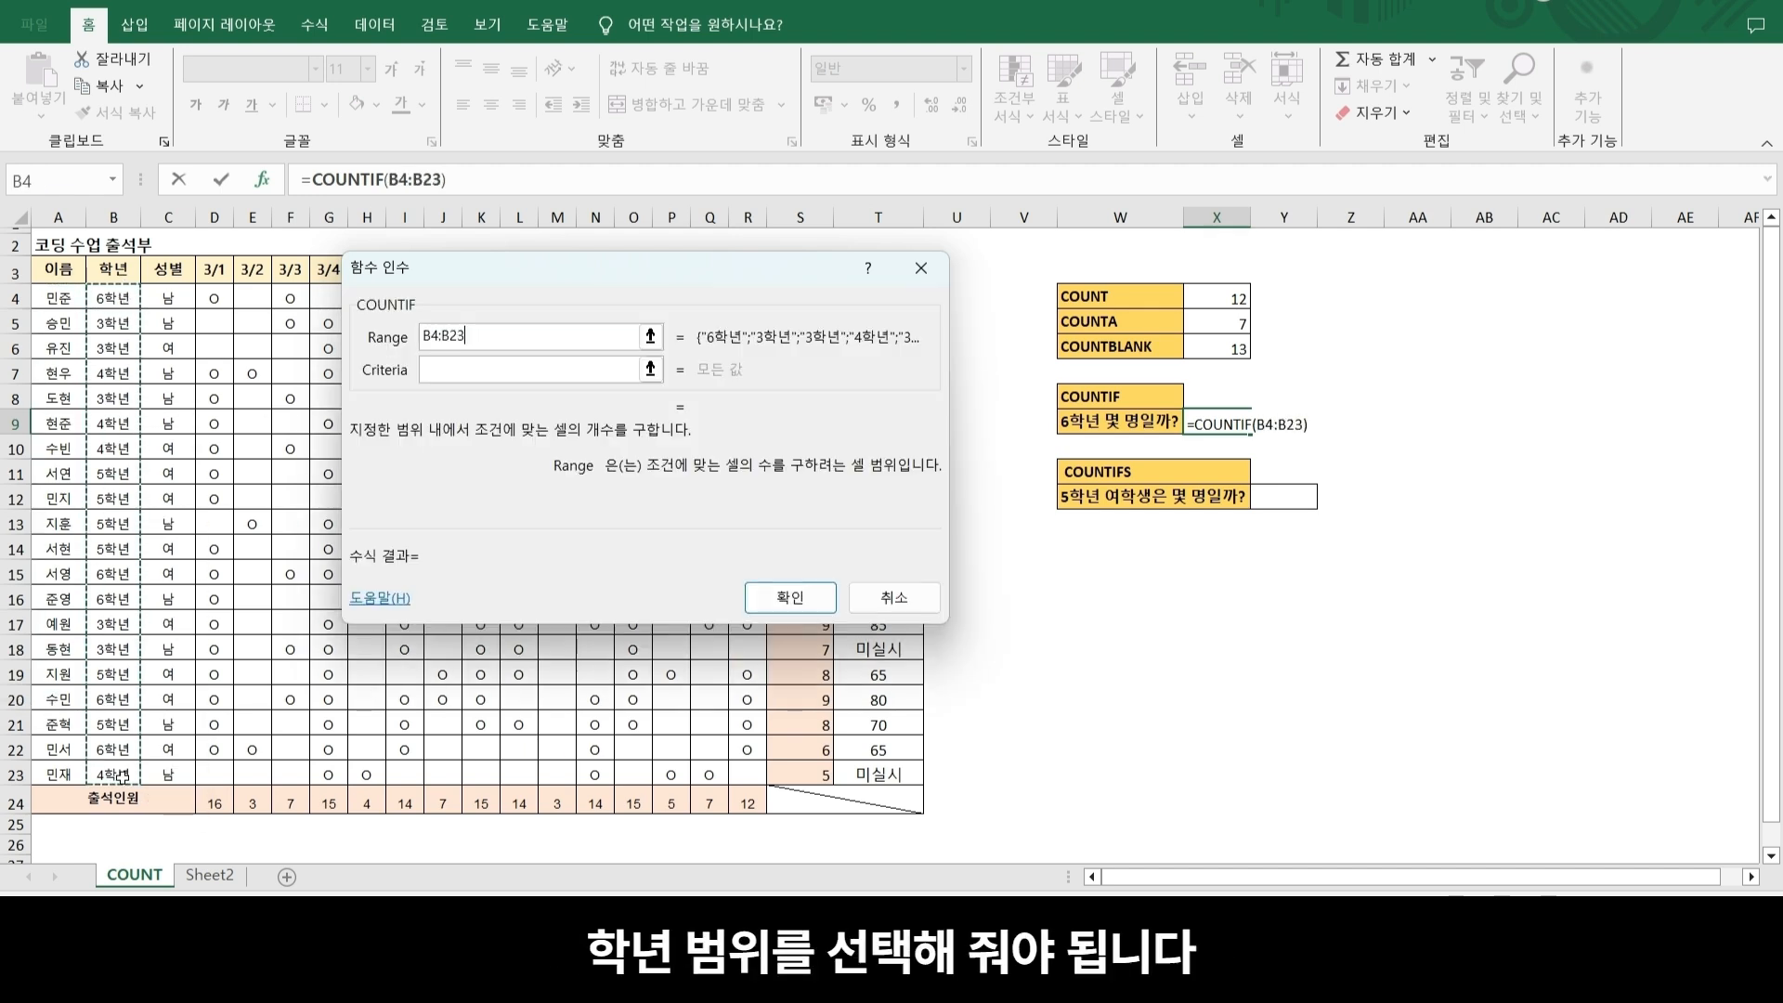
# - Set the COUNTIF criteria to "6학년" and confirm the formula in X9
pyautogui.click(471, 370)
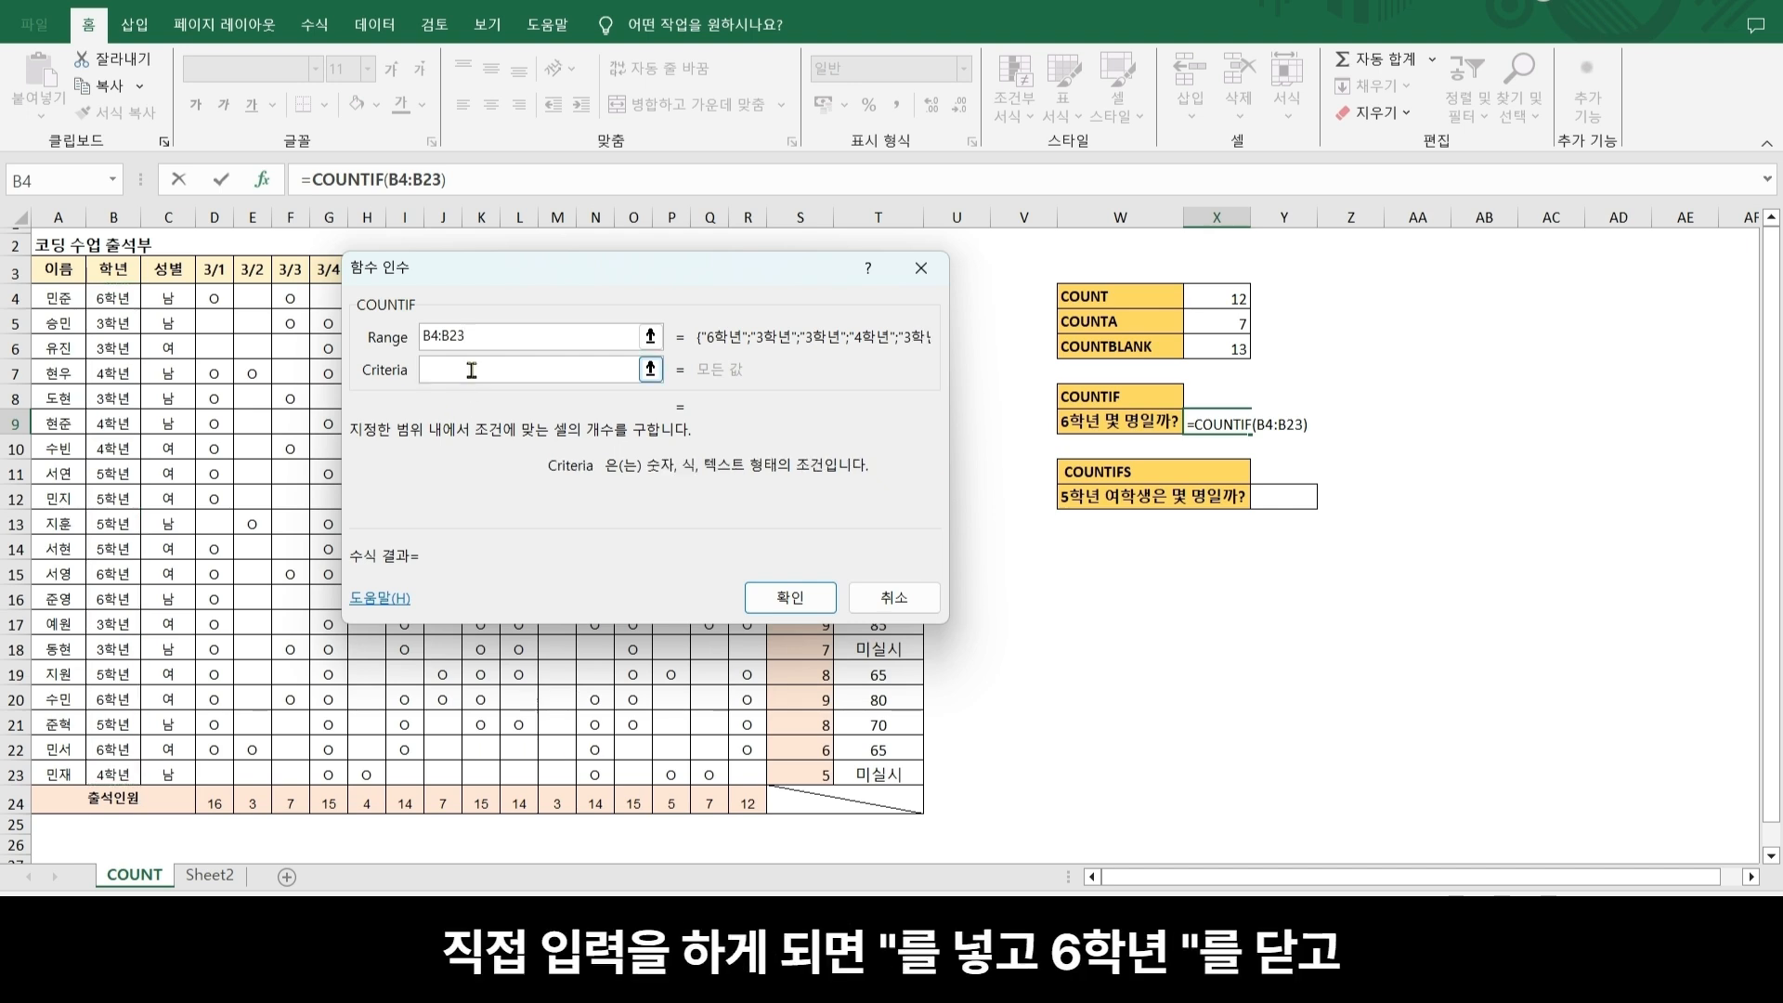
pyautogui.write('"')
pyautogui.write('6gkr')
pyautogui.press('BackSpace')
pyautogui.press('BackSpace')
pyautogui.press('BackSpace')
pyautogui.press('Hangul')
pyautogui.write('학년"')
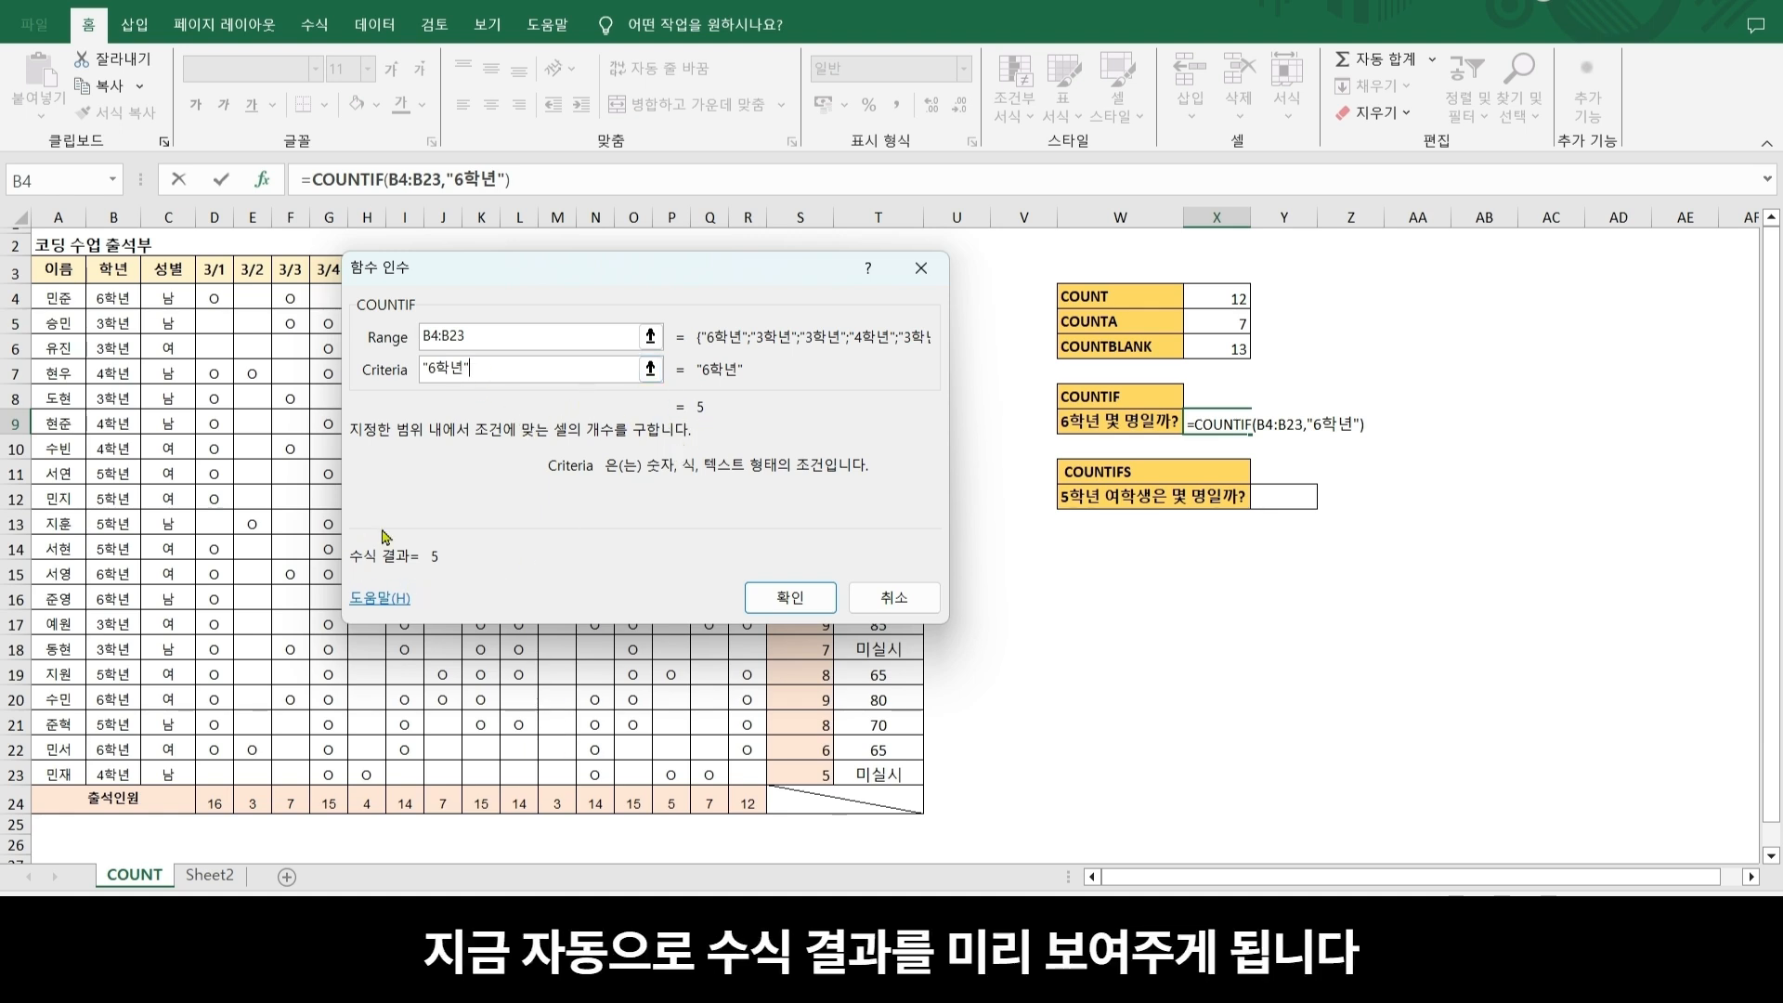
pyautogui.click(785, 607)
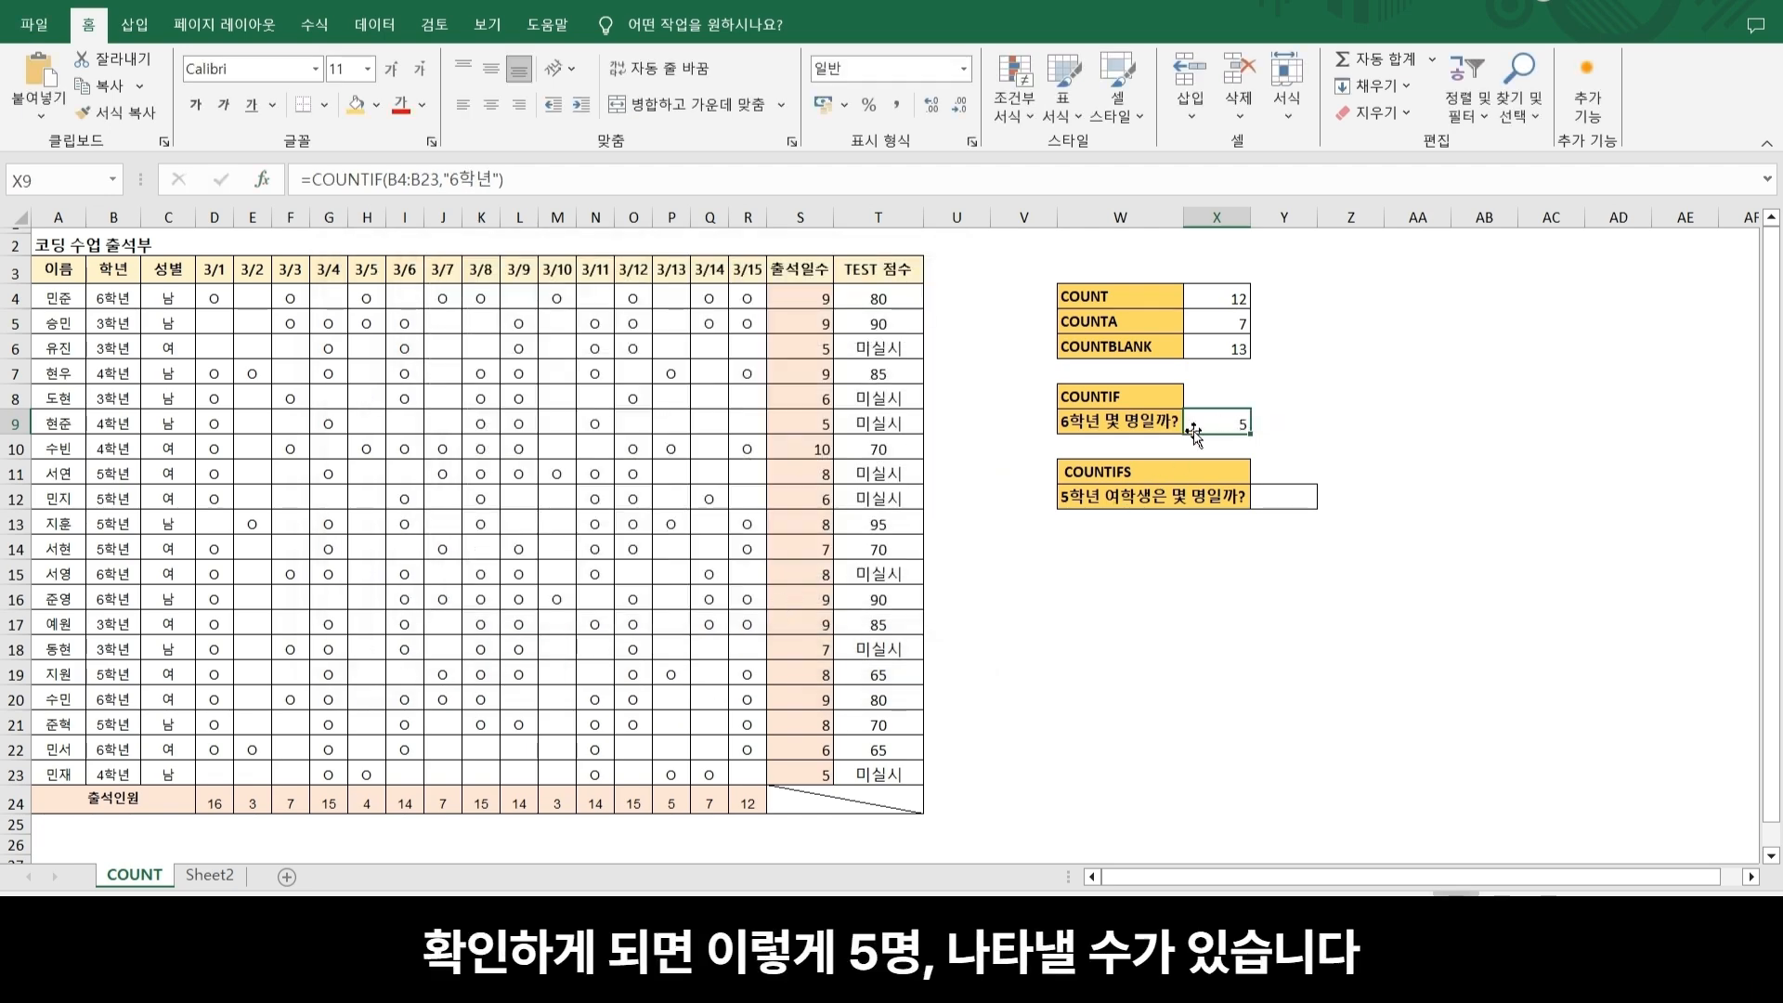
pyautogui.click(1233, 594)
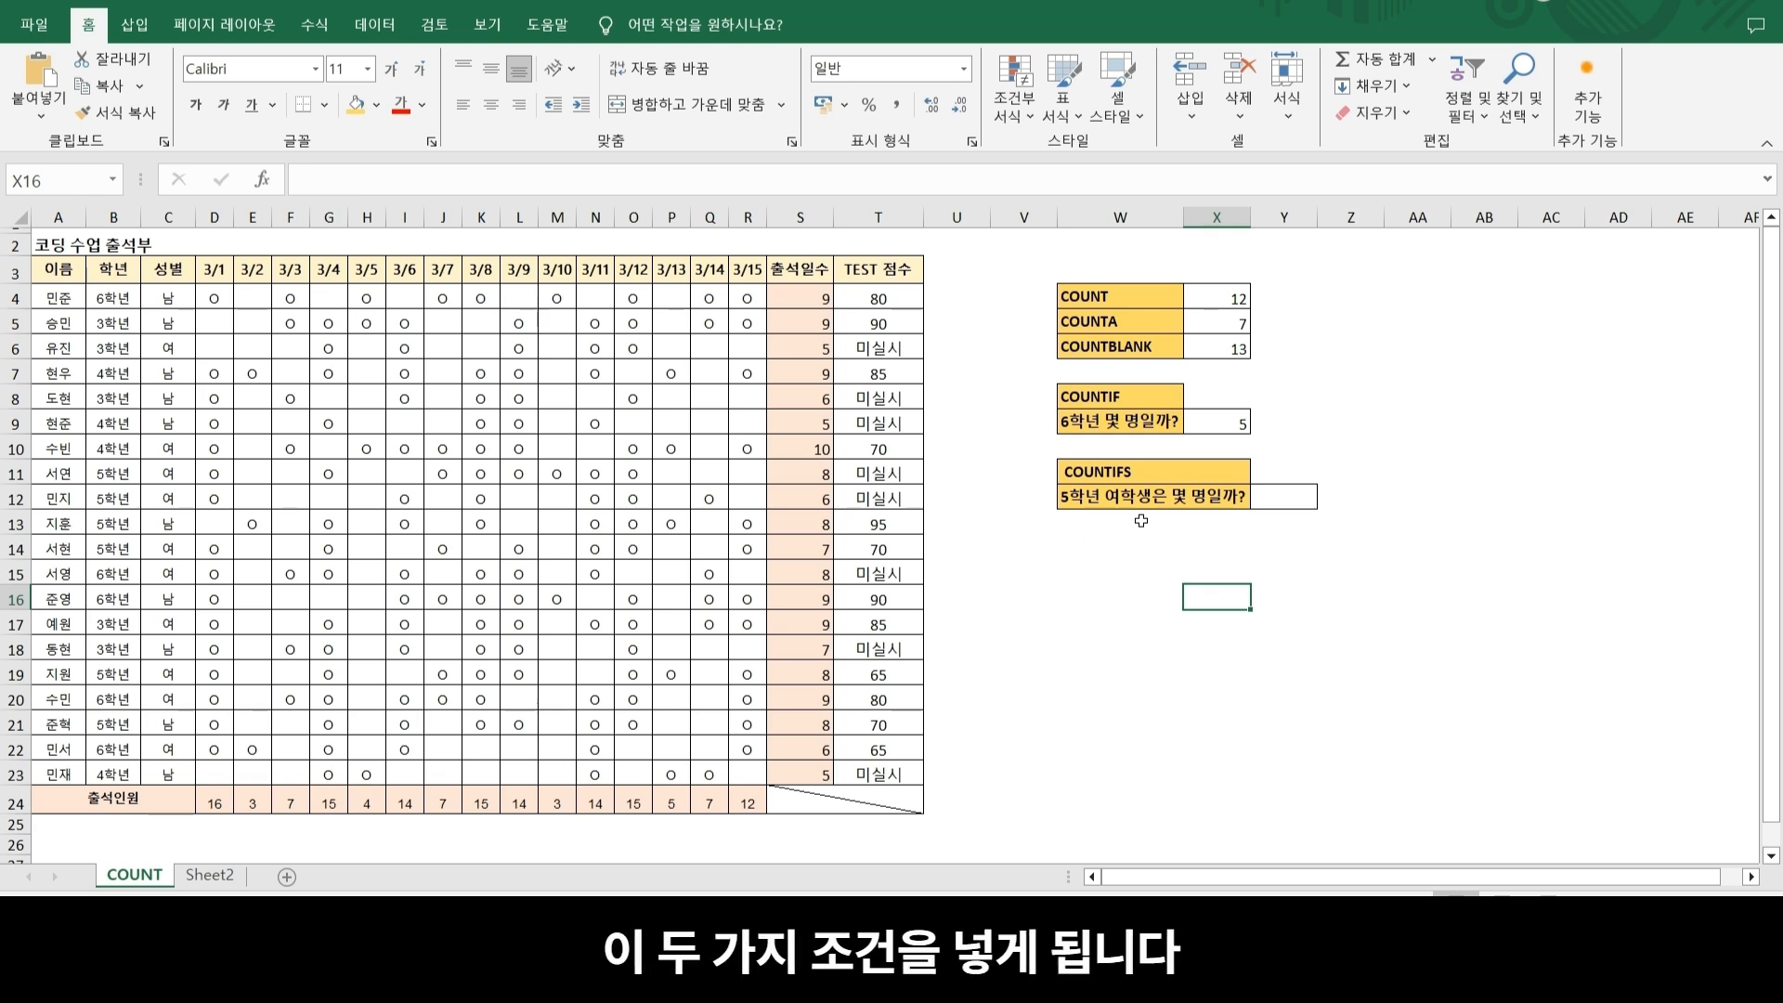
# - Start a COUNTIFS formula in Y12 with its function arguments dialog and set Criteria_range1 to the grade column B4:B23
pyautogui.click(1281, 494)
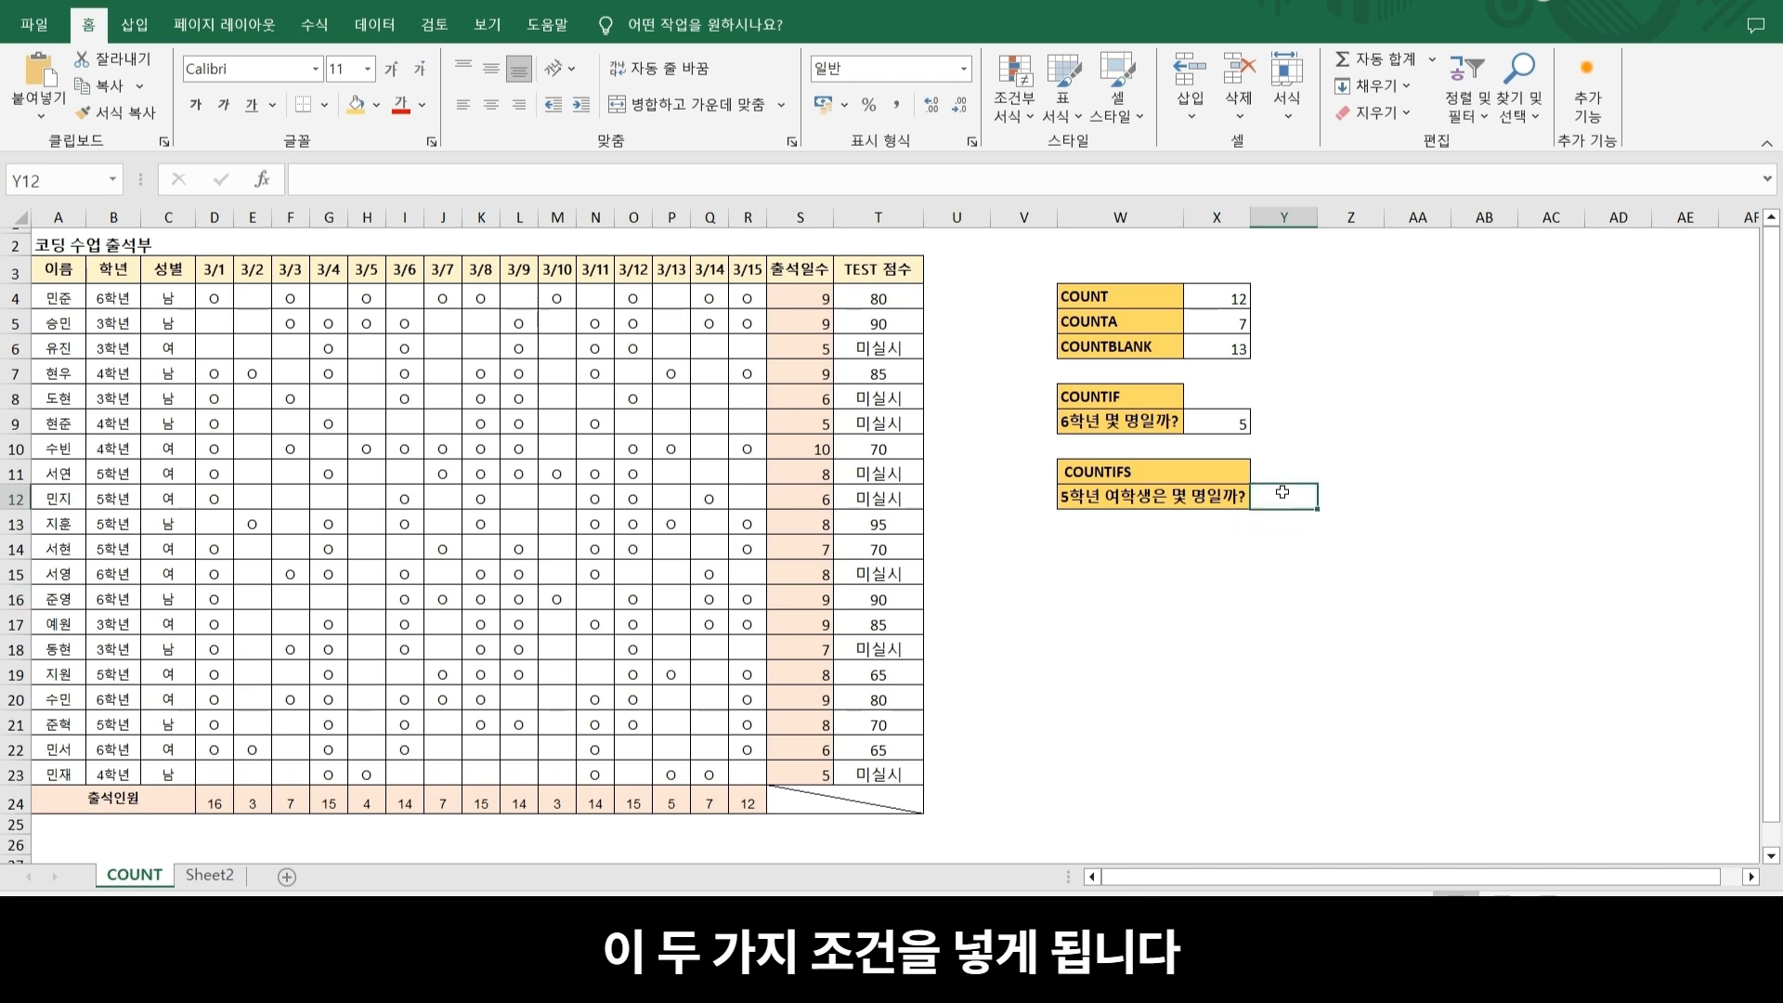
pyautogui.write('=cou')
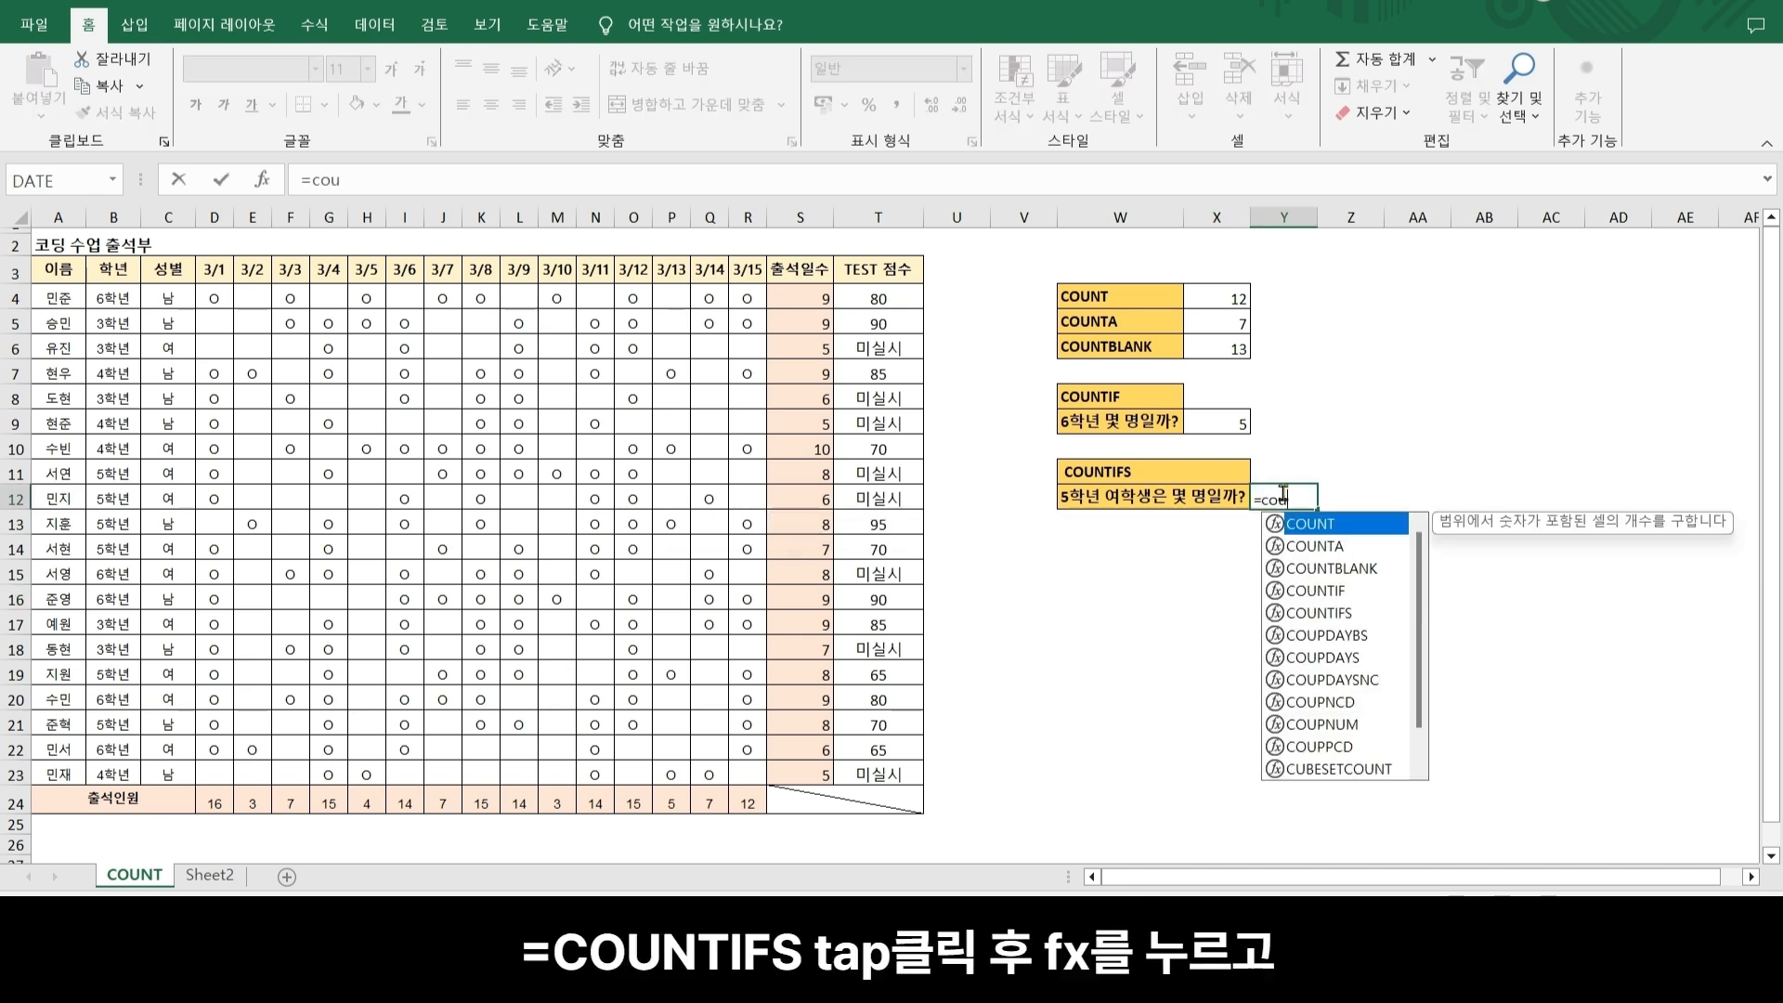
pyautogui.write('ntifs')
pyautogui.press('Tab')
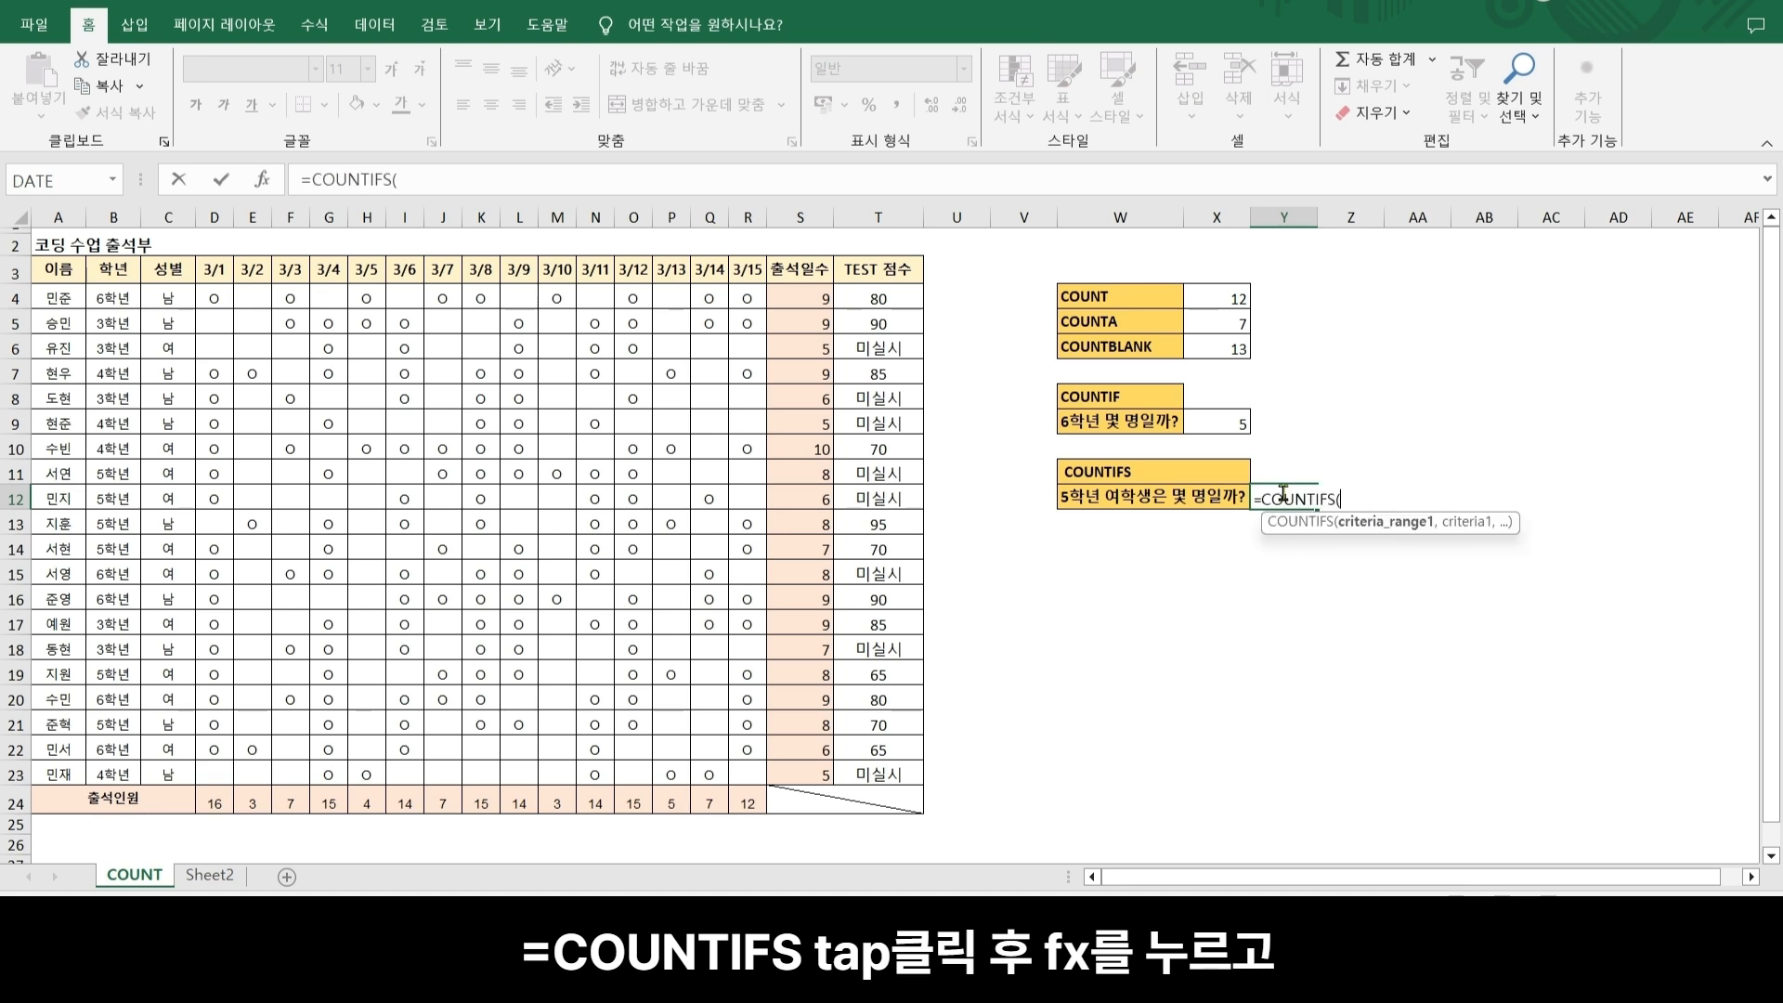
pyautogui.click(265, 180)
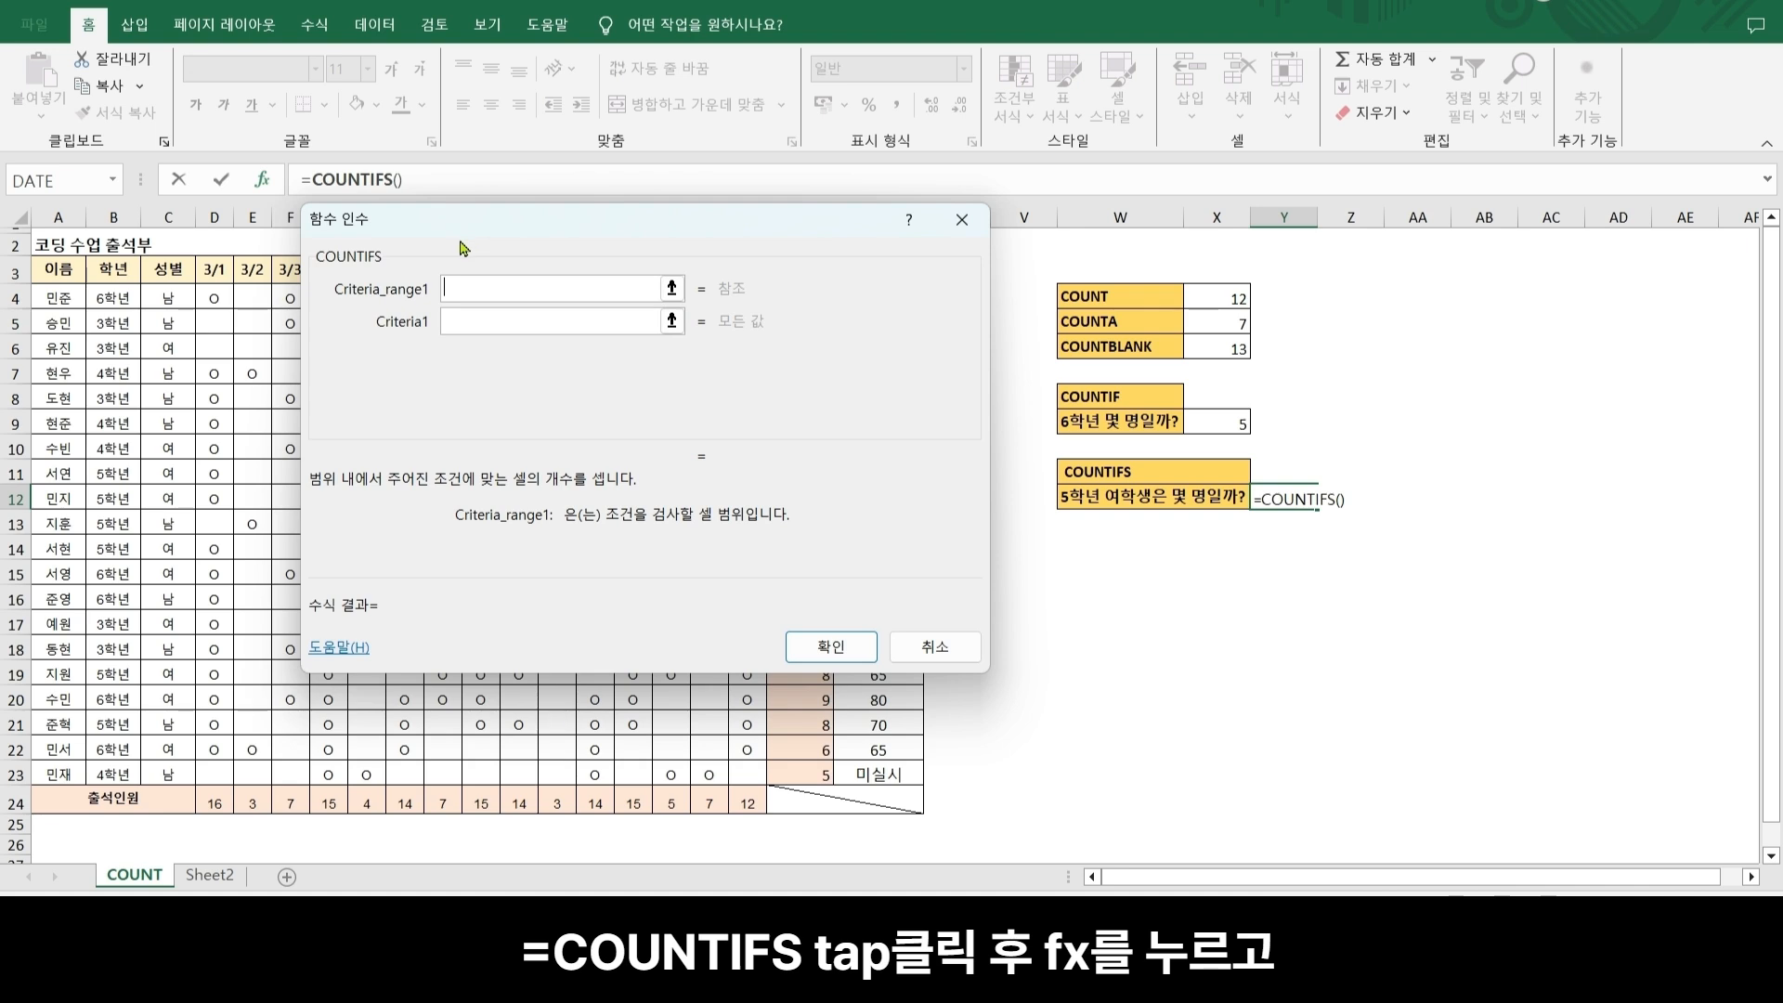
pyautogui.moveTo(470, 232); pyautogui.dragTo(456, 244)
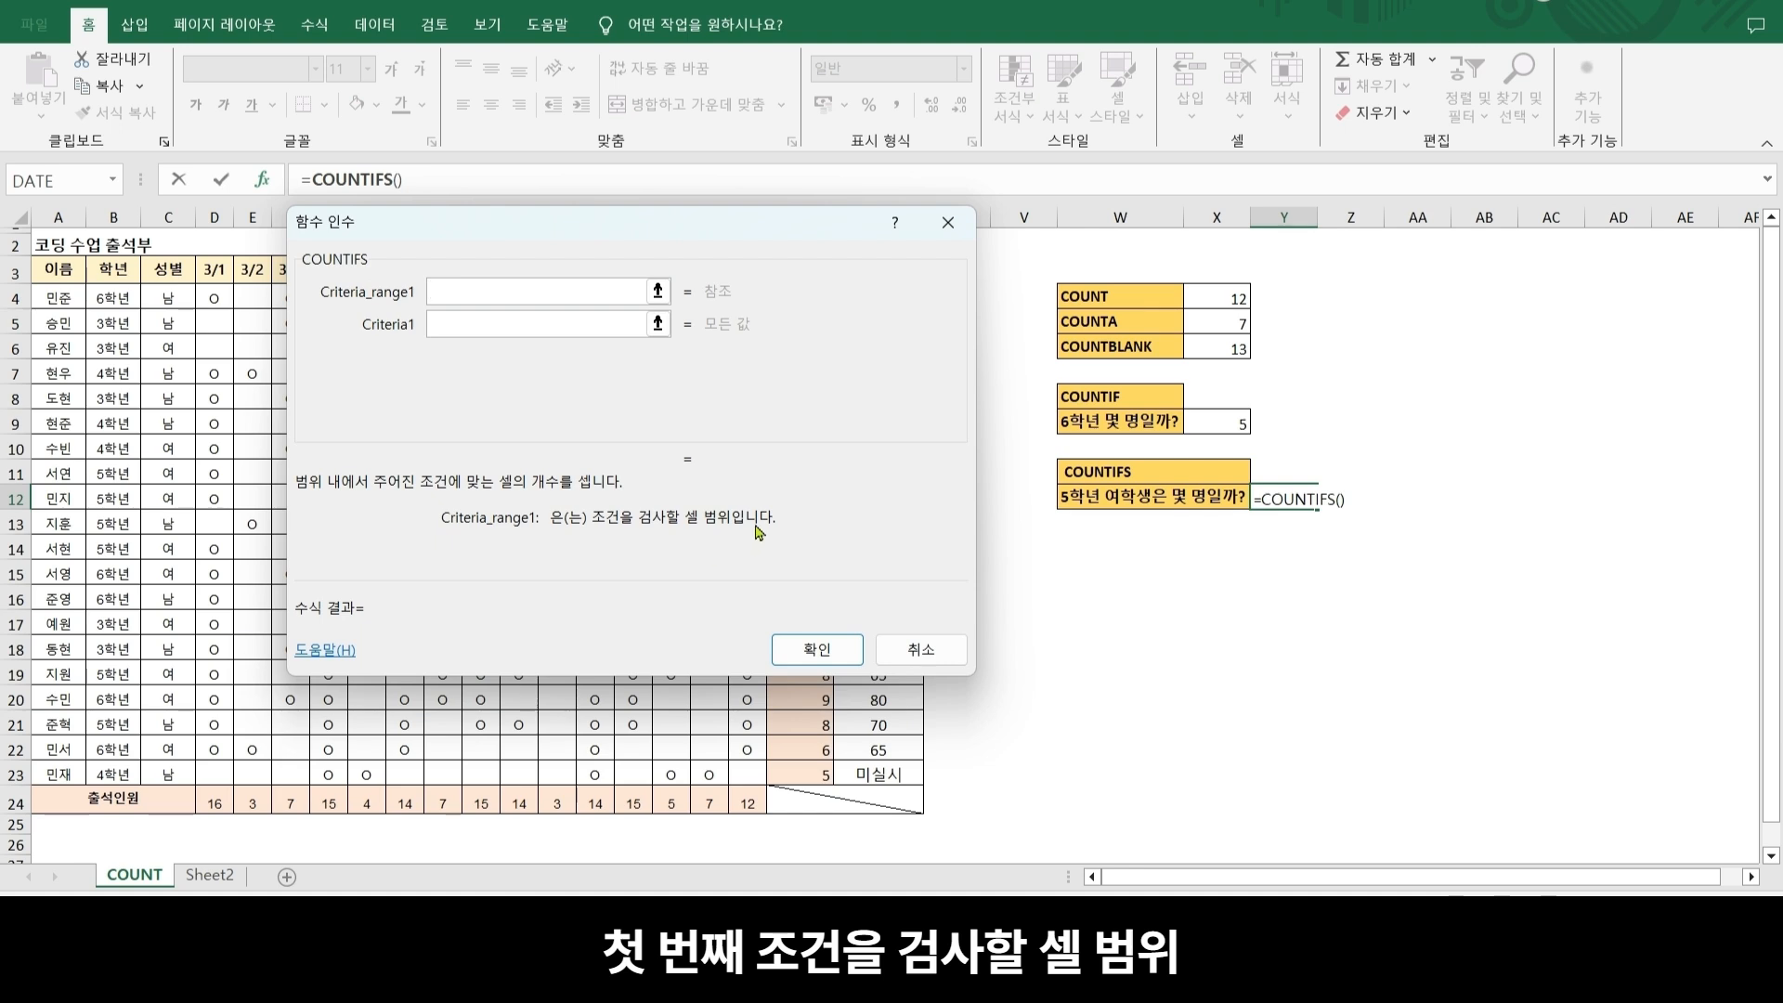
pyautogui.moveTo(114, 297); pyautogui.dragTo(114, 783)
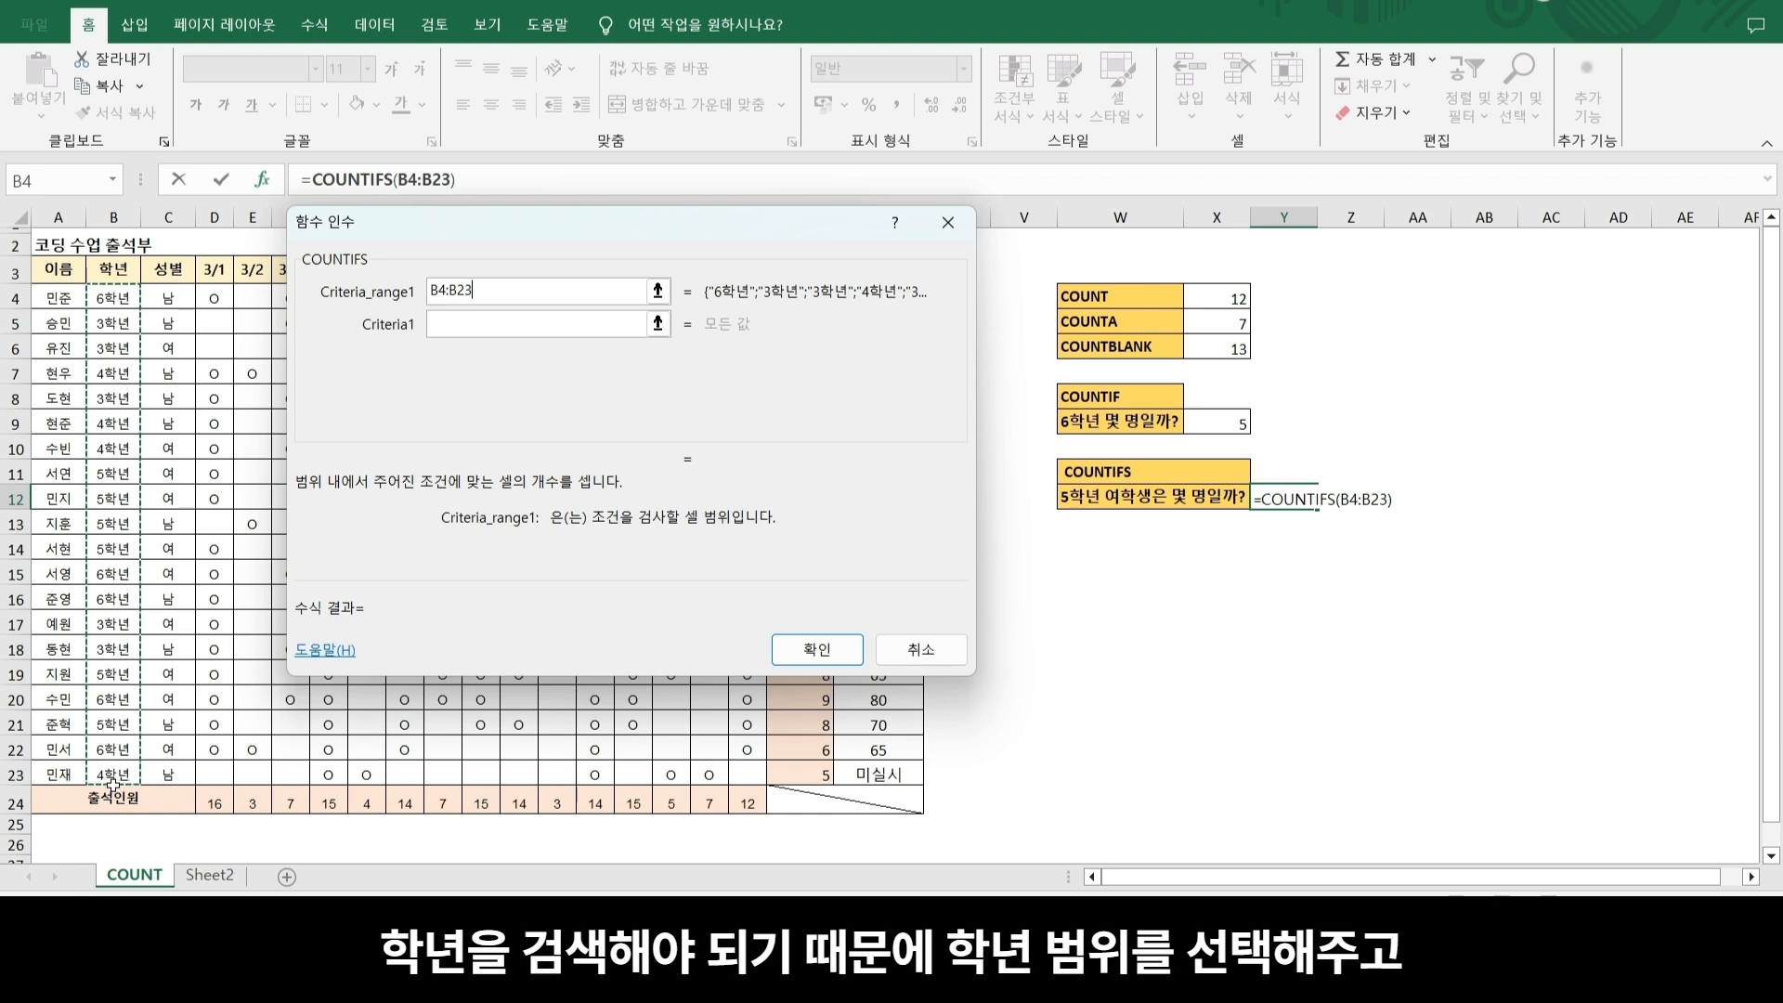
# - Set Criteria1 of the COUNTIFS formula to 5학년 without adding quotation marks
pyautogui.click(481, 323)
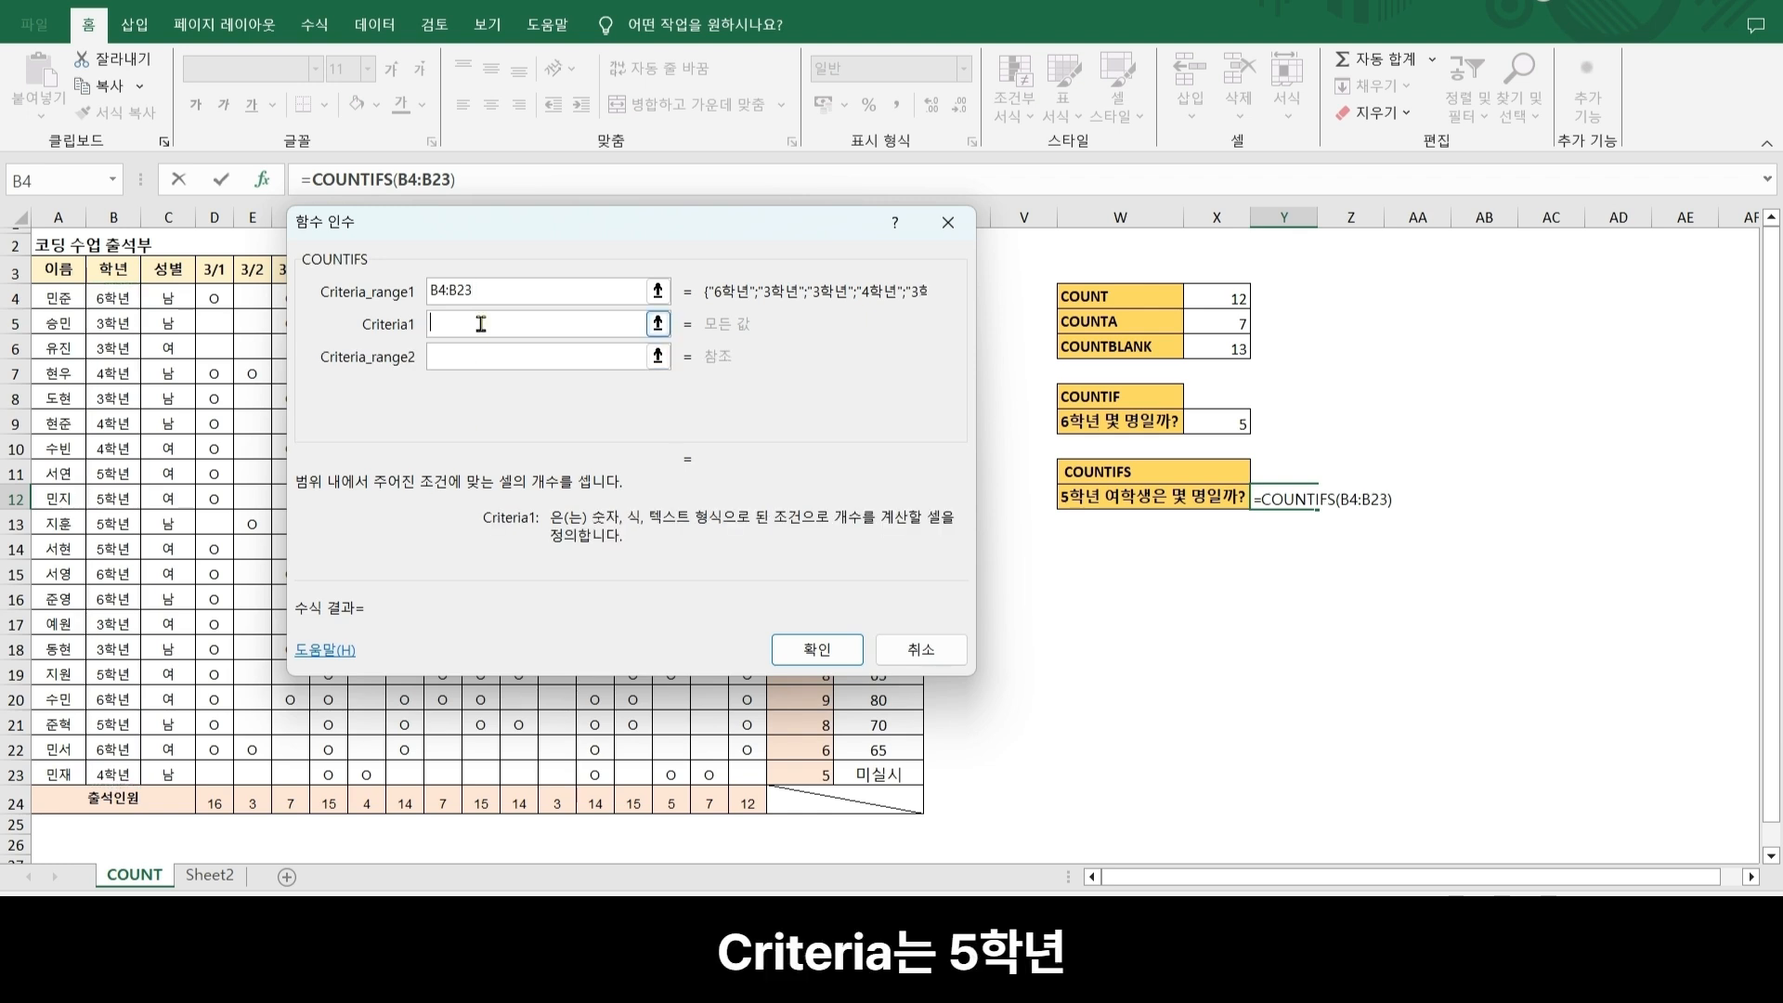
pyautogui.write('5학ㄴ')
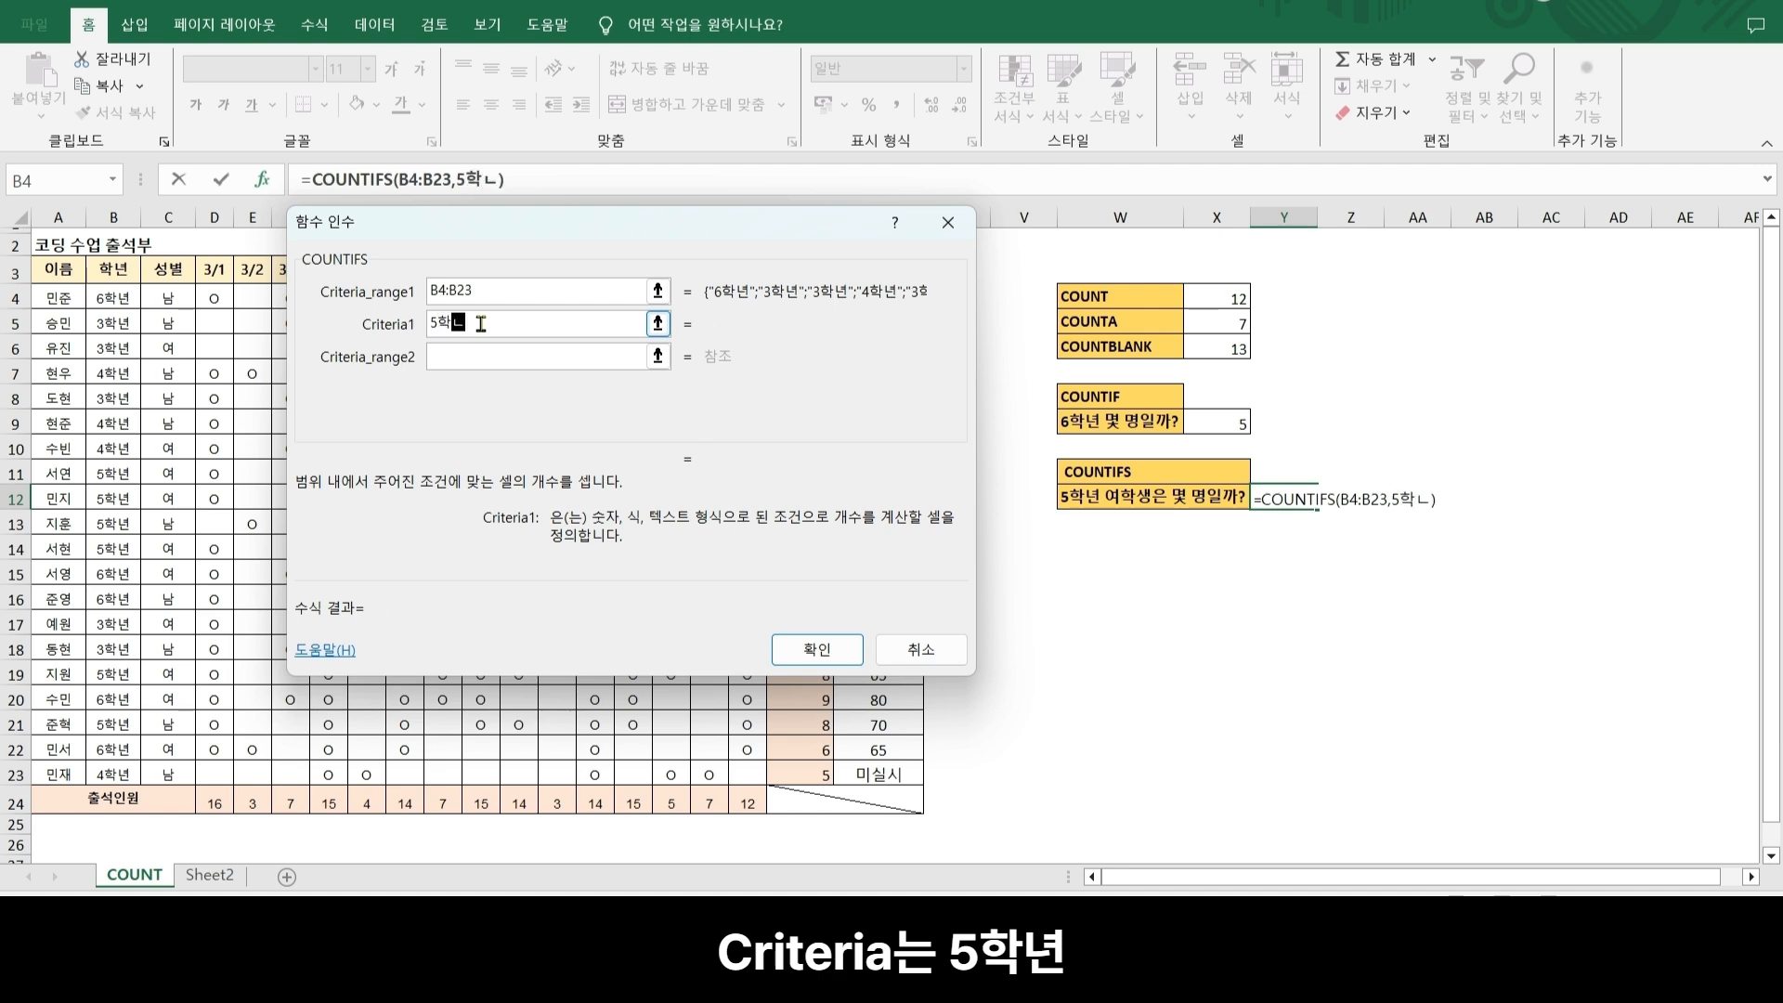
pyautogui.write('ㅕㄴ')
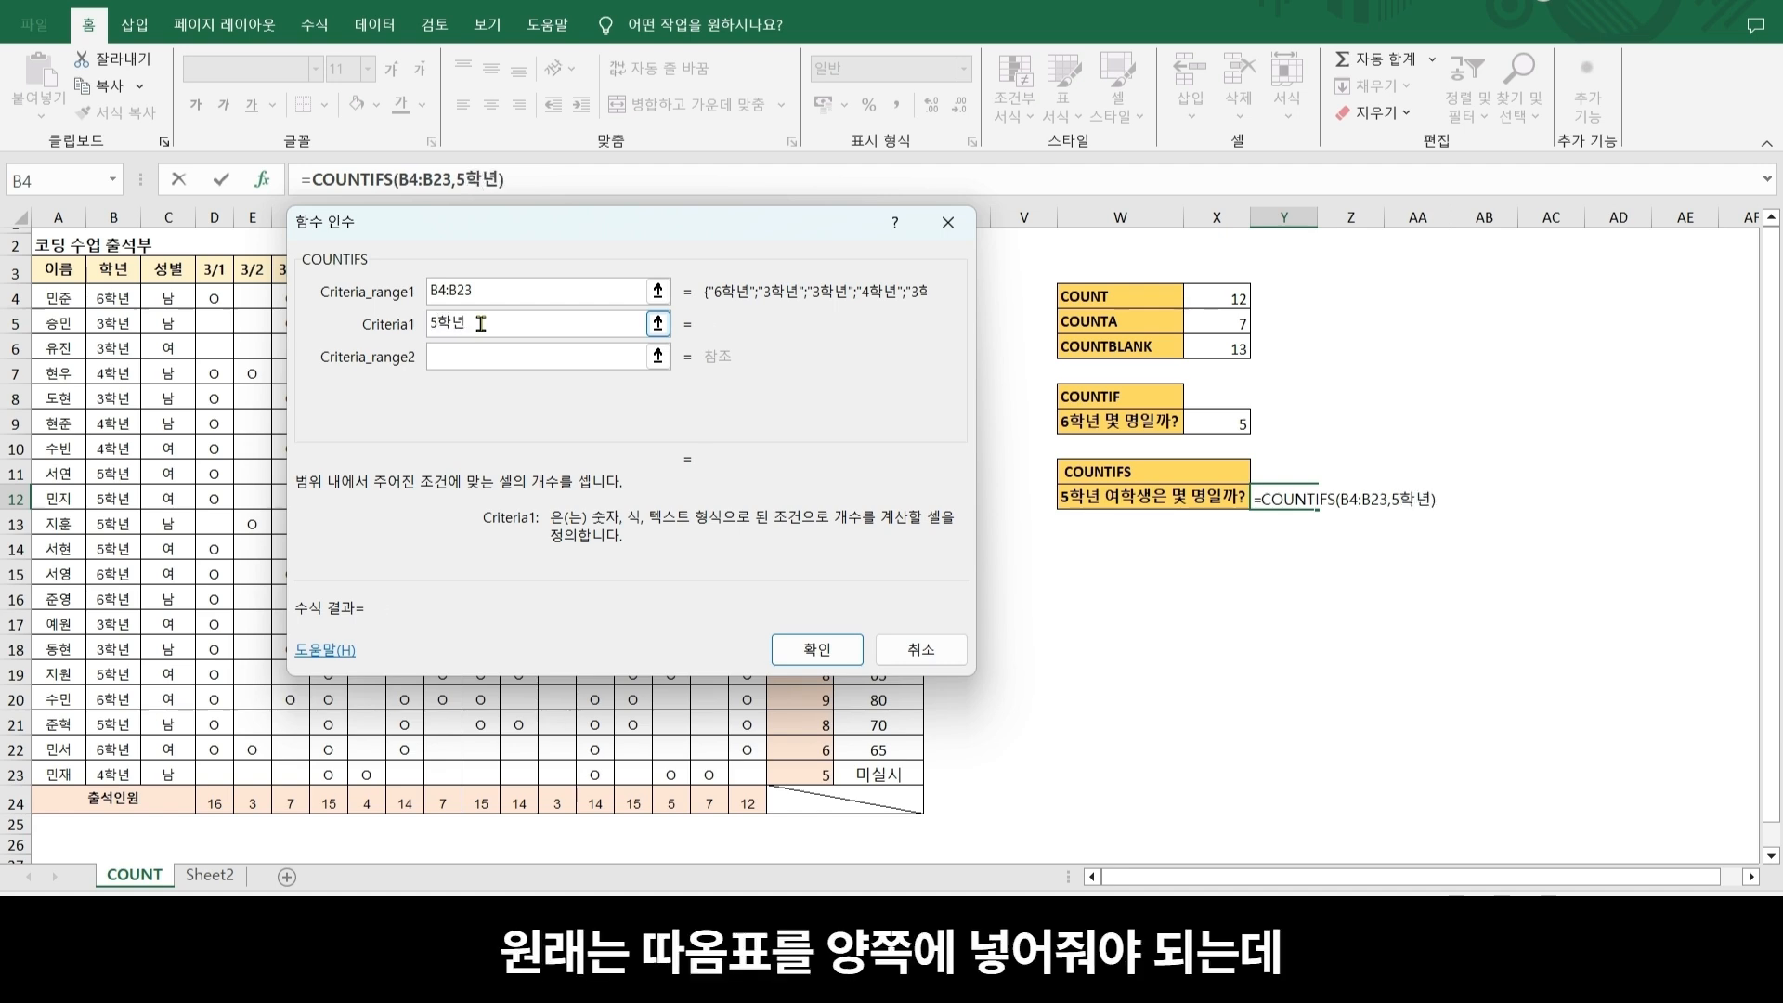
pyautogui.press('Left')
pyautogui.press('Left')
pyautogui.press('Left')
pyautogui.click(484, 327)
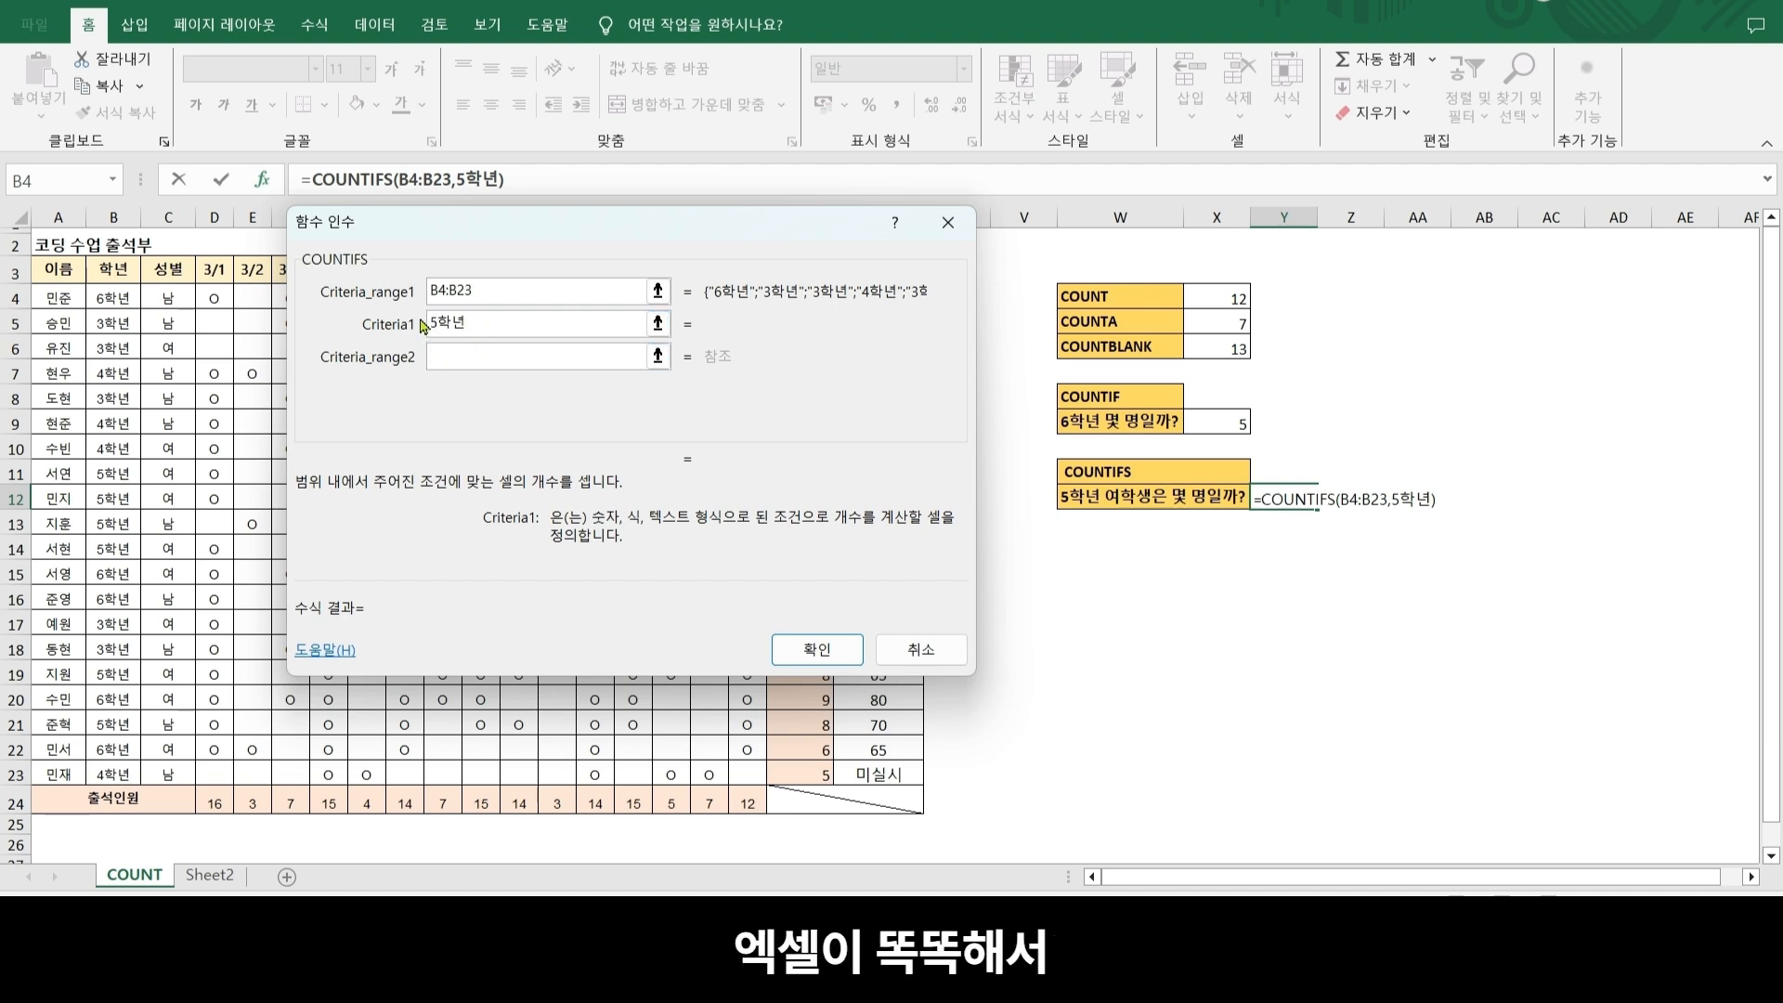
pyautogui.moveTo(477, 322); pyautogui.dragTo(427, 323)
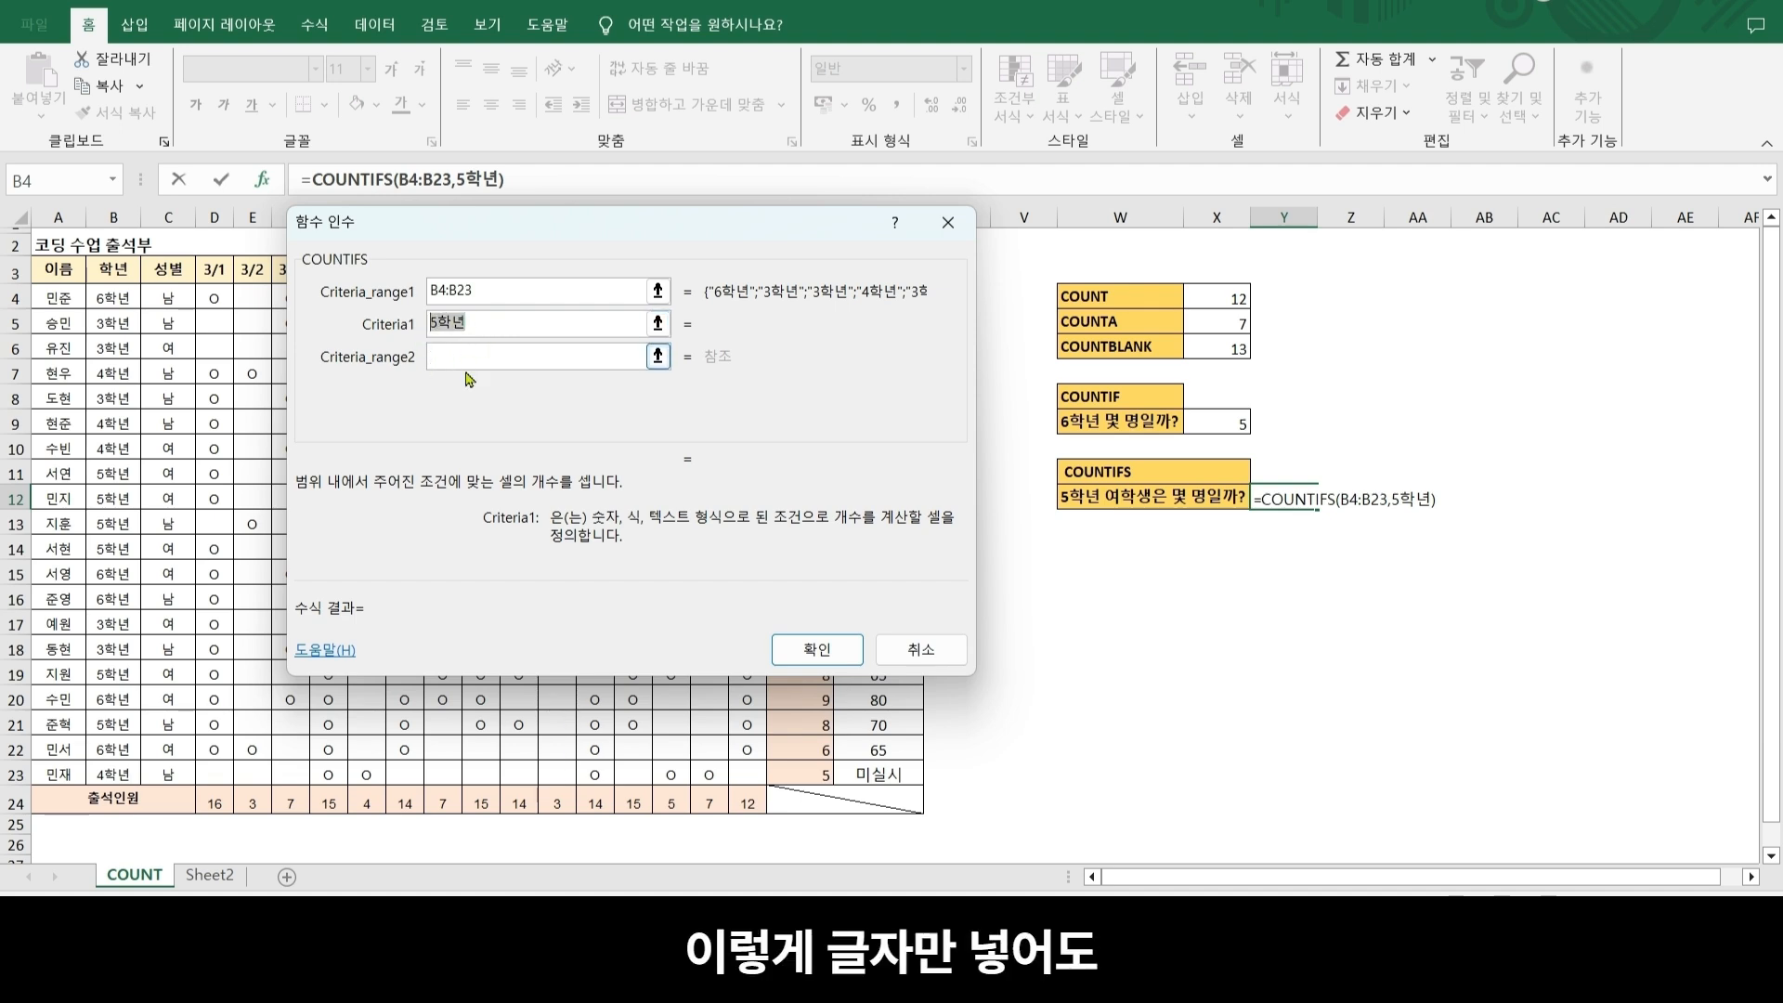
pyautogui.click(479, 327)
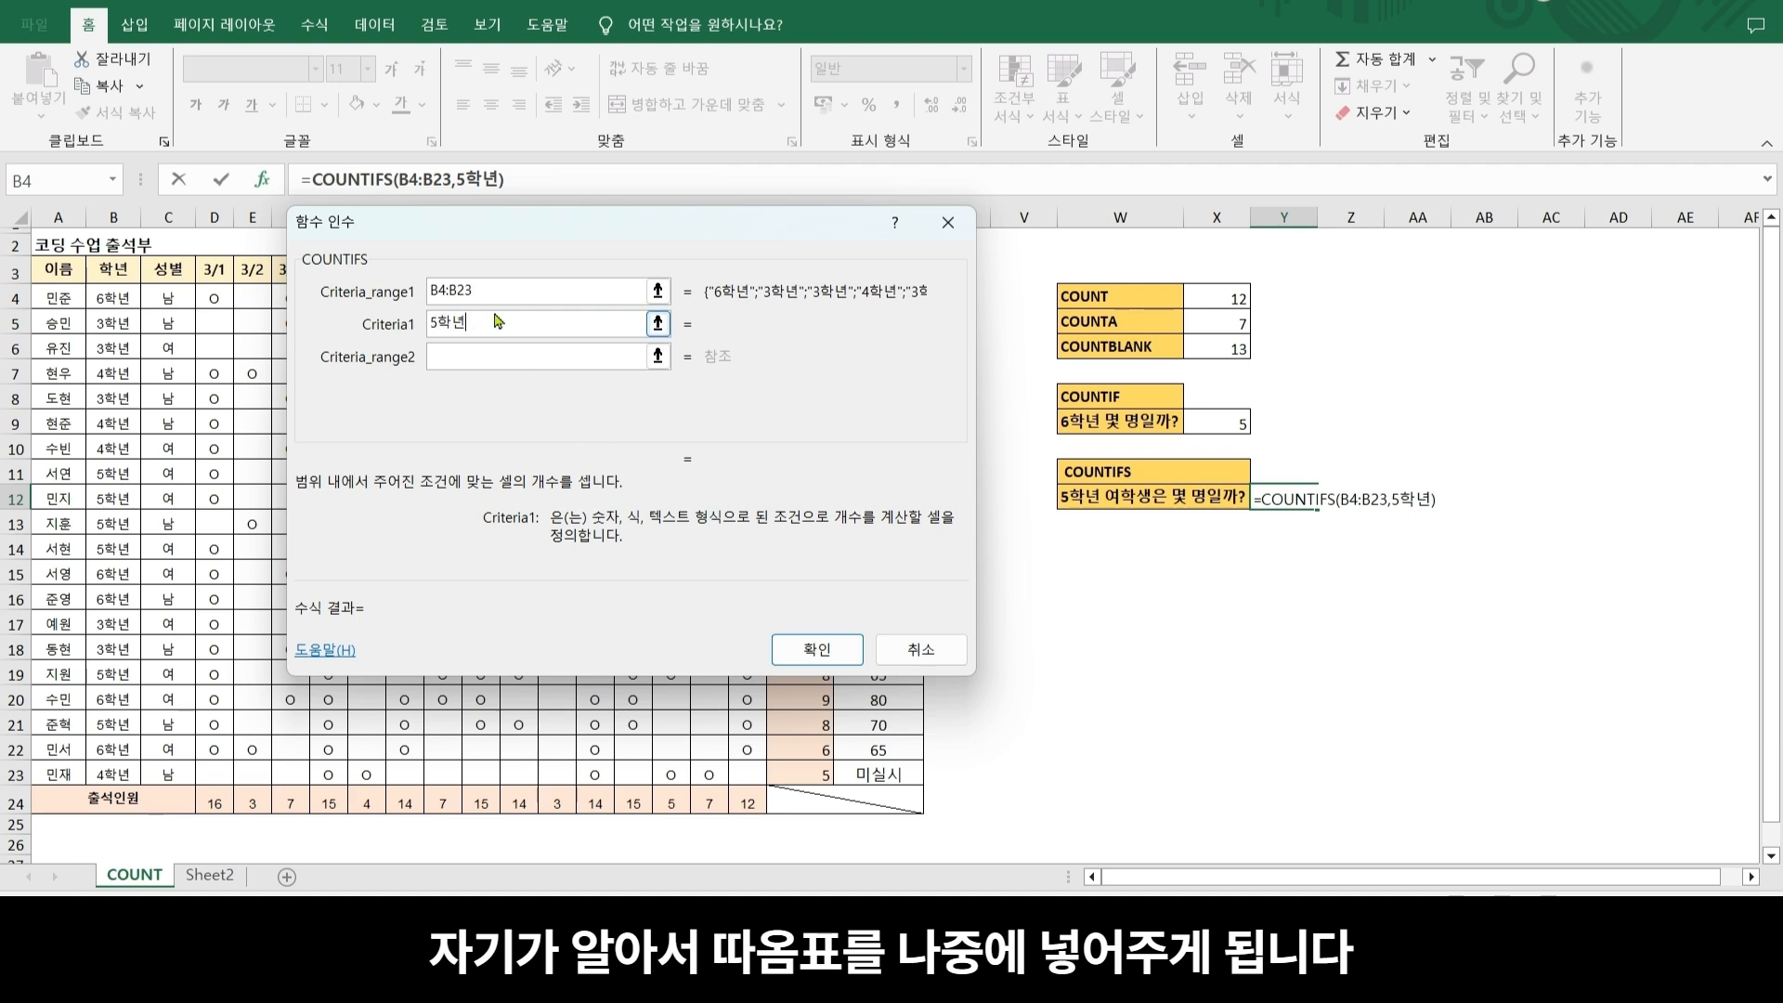
# - Set Criteria_range2 of the COUNTIFS formula to the gender column C4:C23 and Criteria2 to "여", and confirm the formula in Y12
pyautogui.click(492, 357)
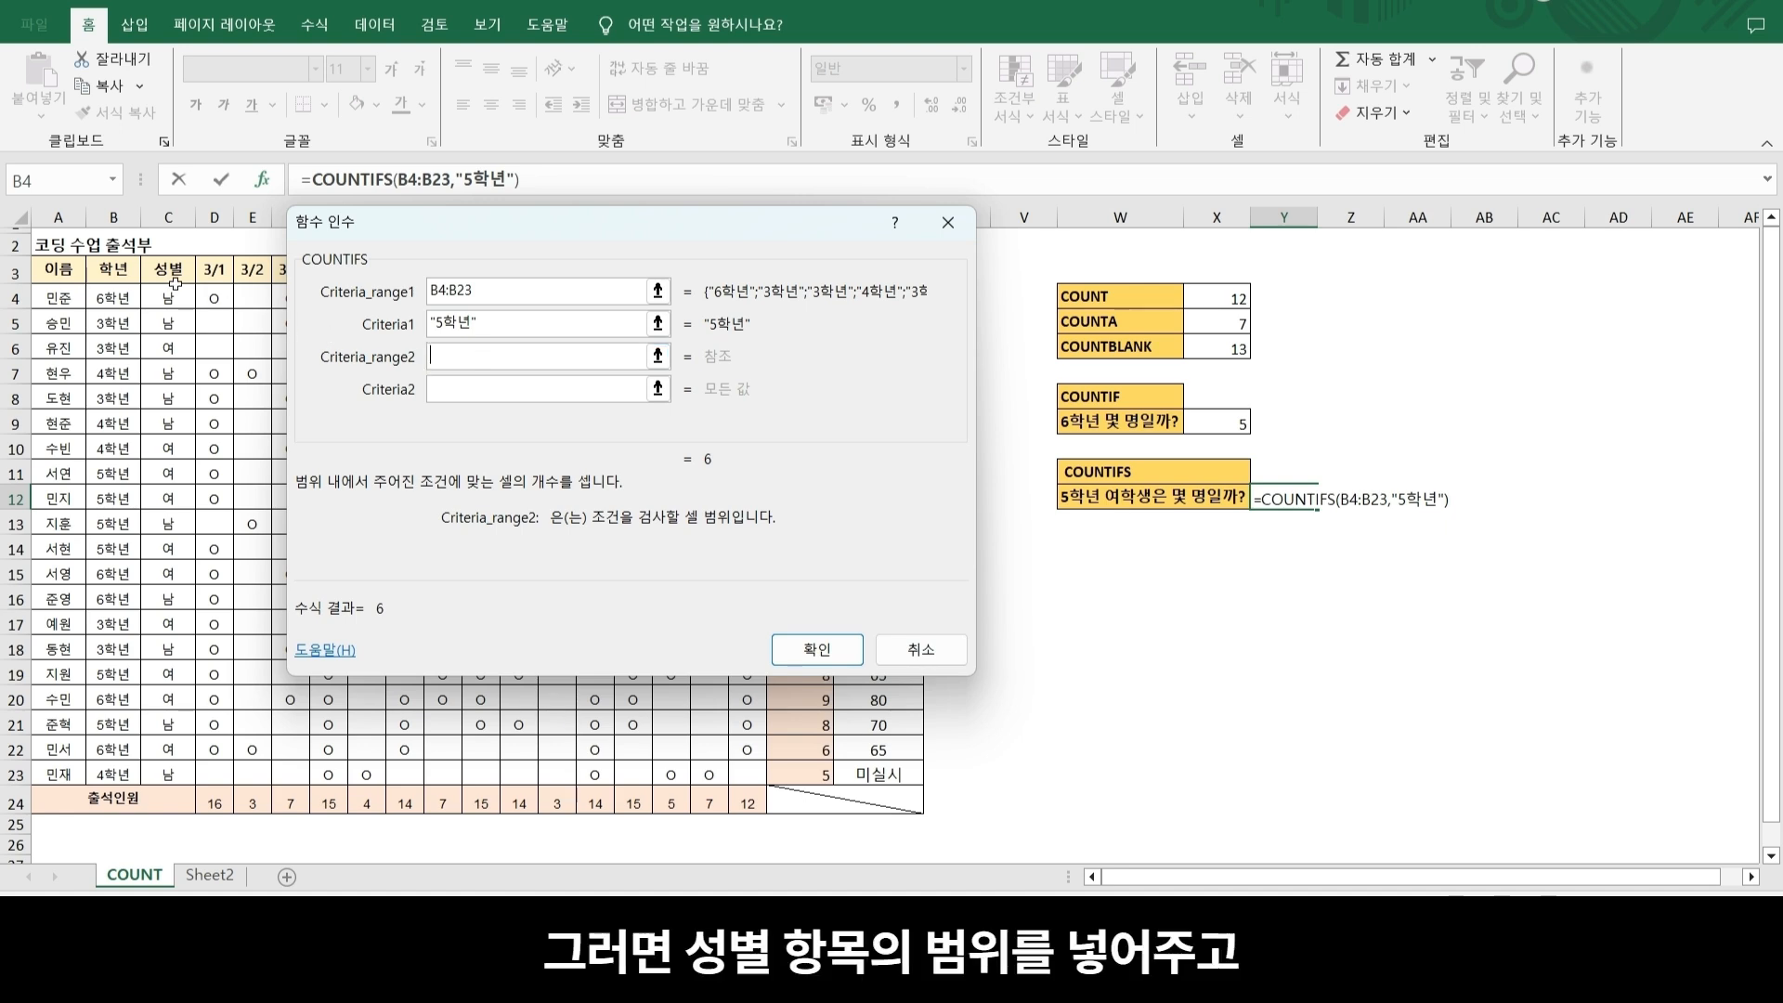
pyautogui.moveTo(170, 296); pyautogui.dragTo(189, 776)
pyautogui.click(475, 389)
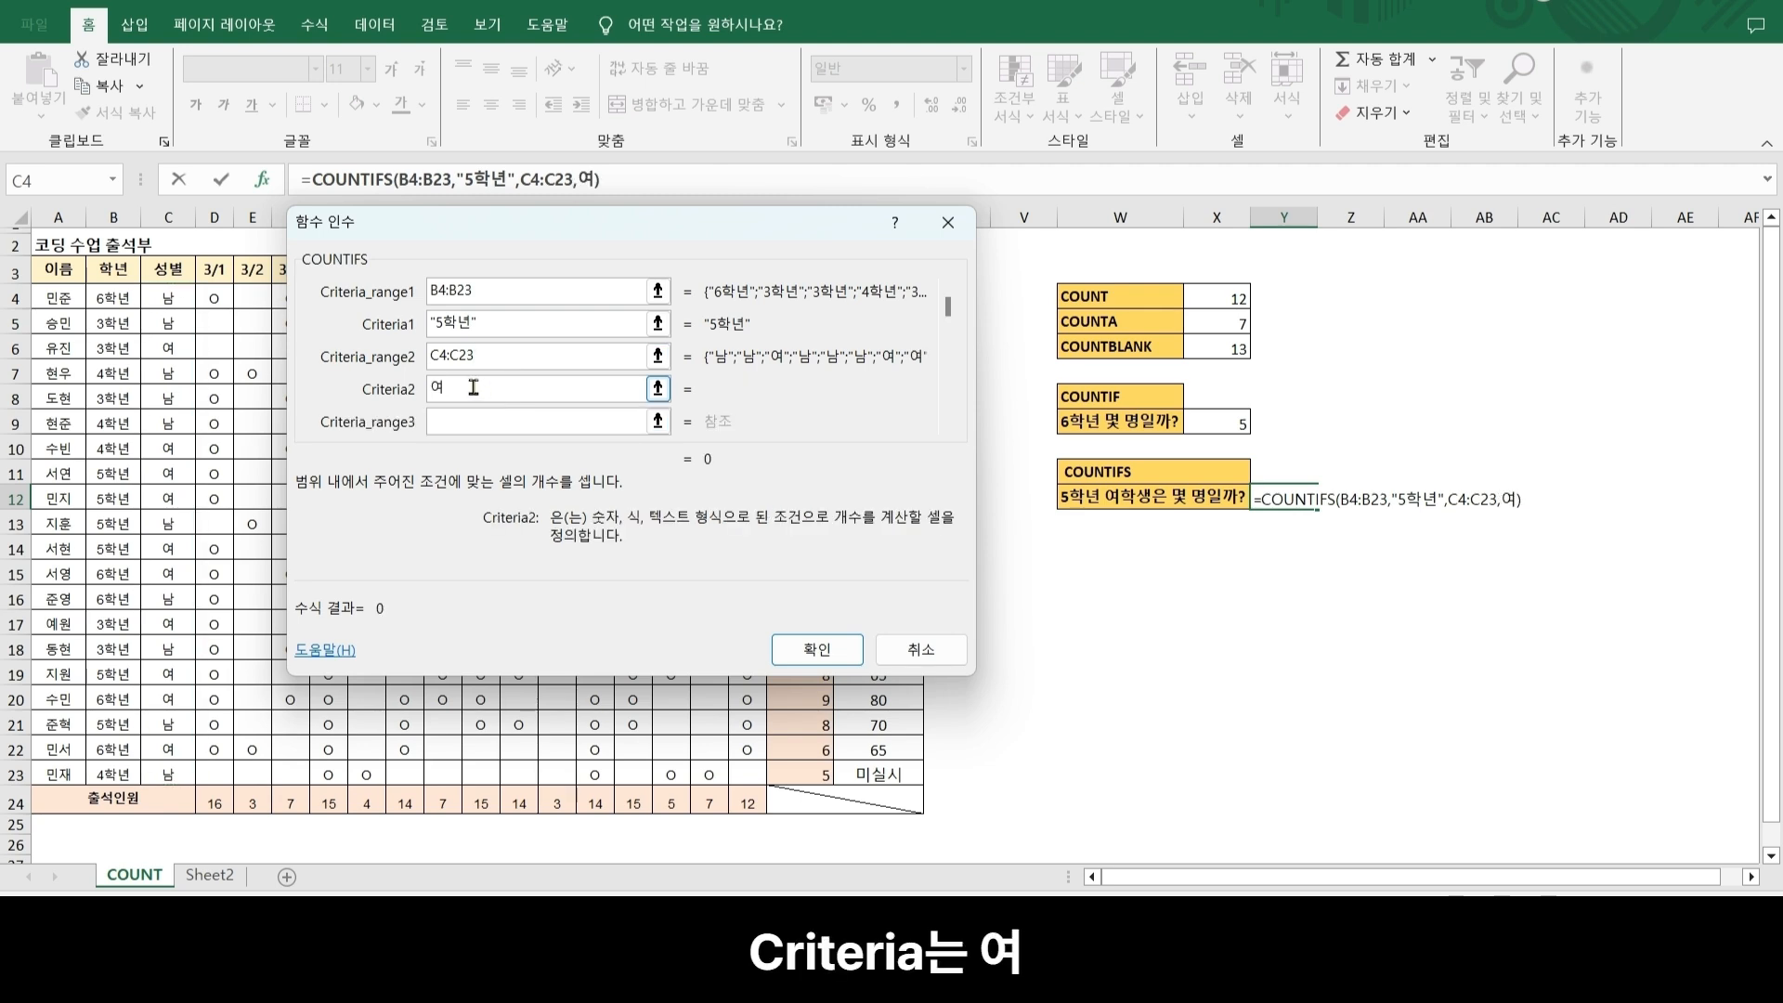
pyautogui.write('여')
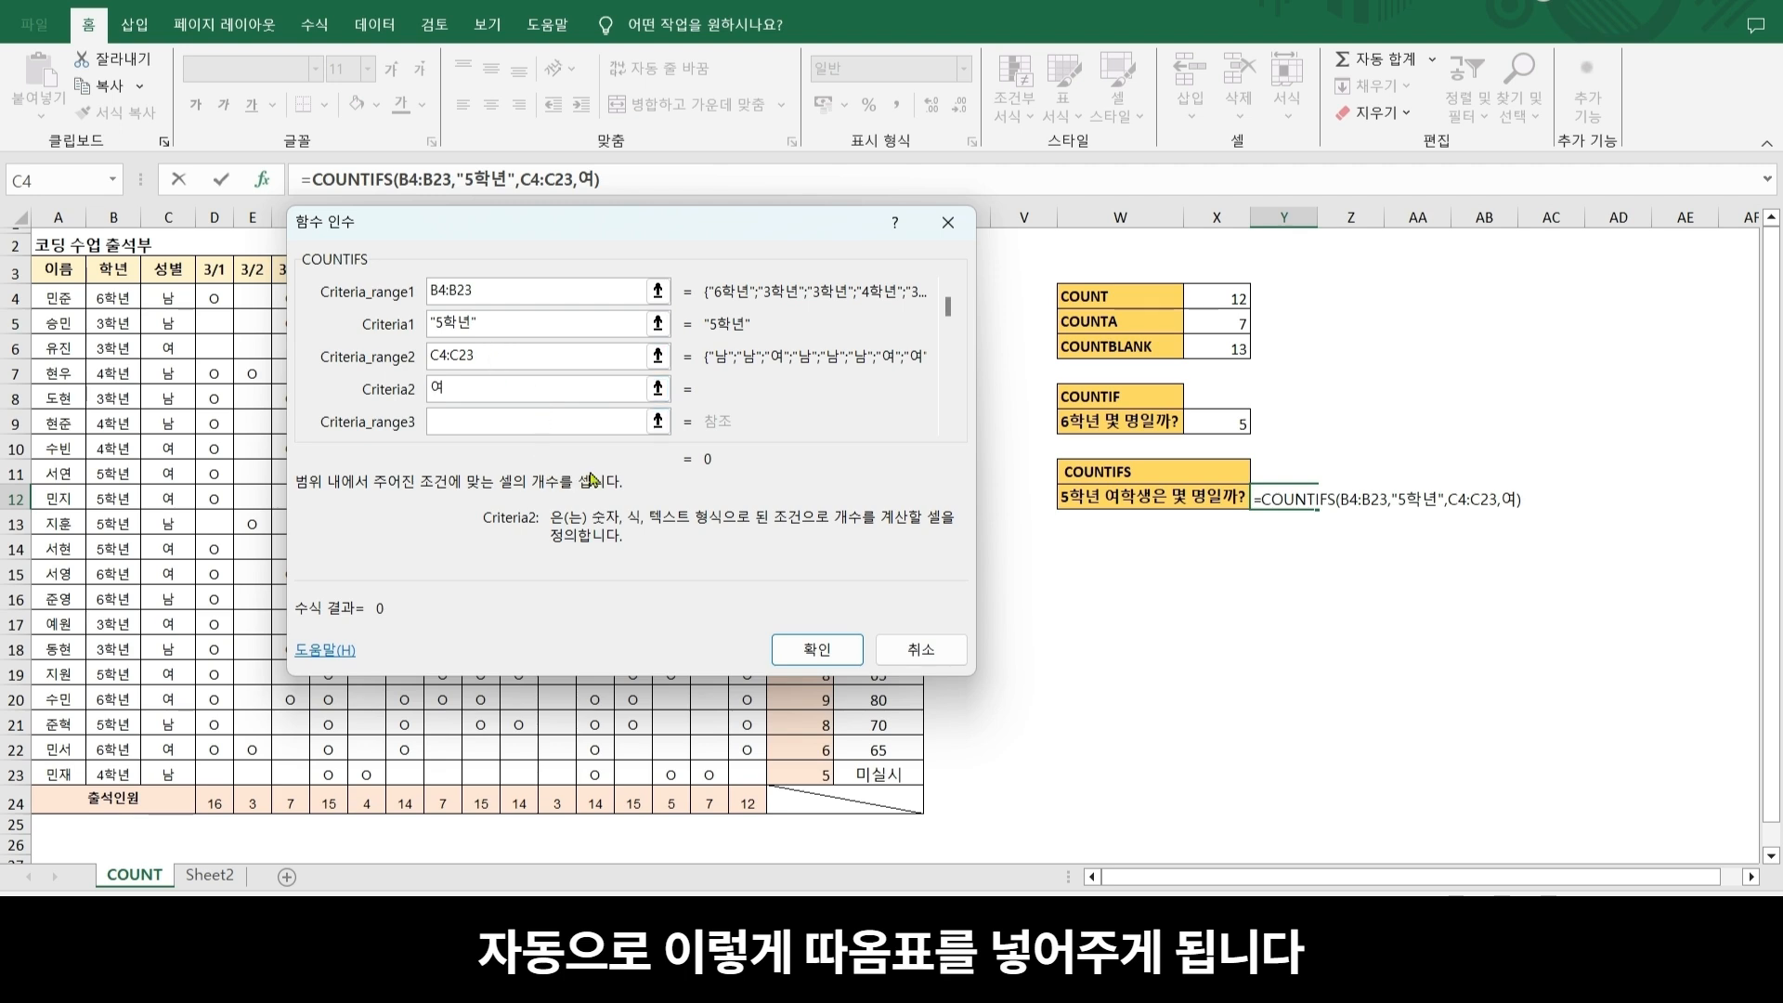
pyautogui.click(817, 653)
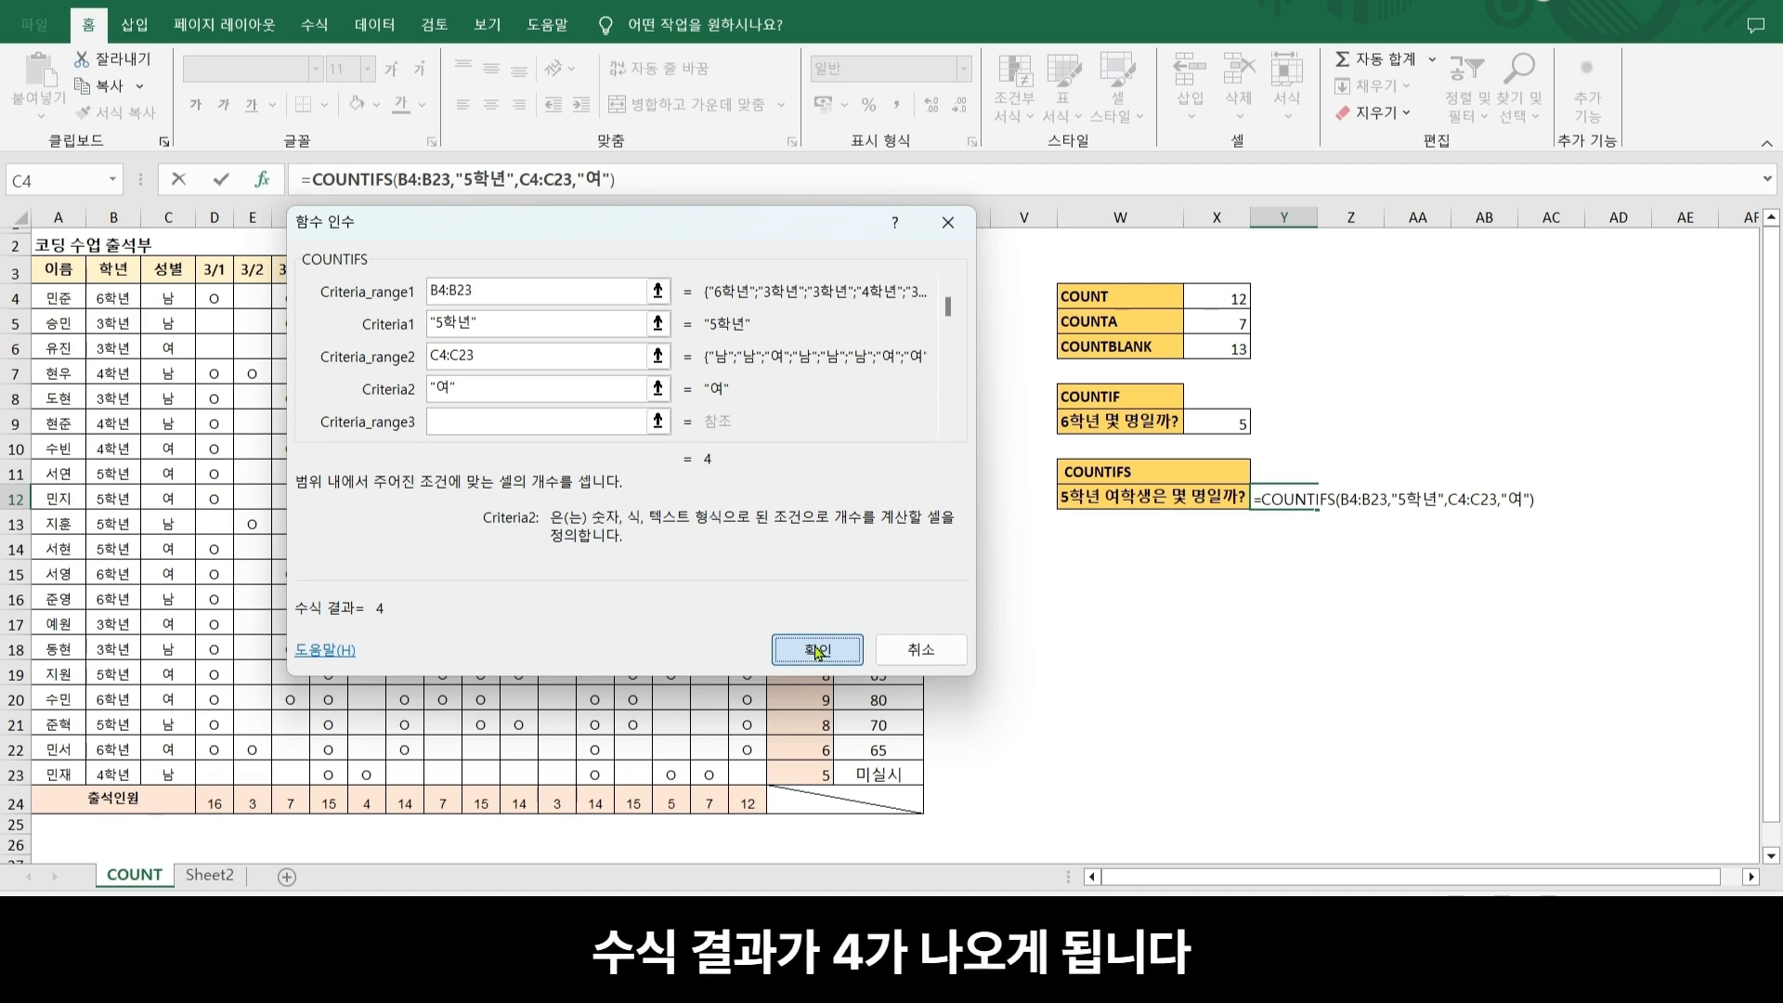
pyautogui.click(816, 651)
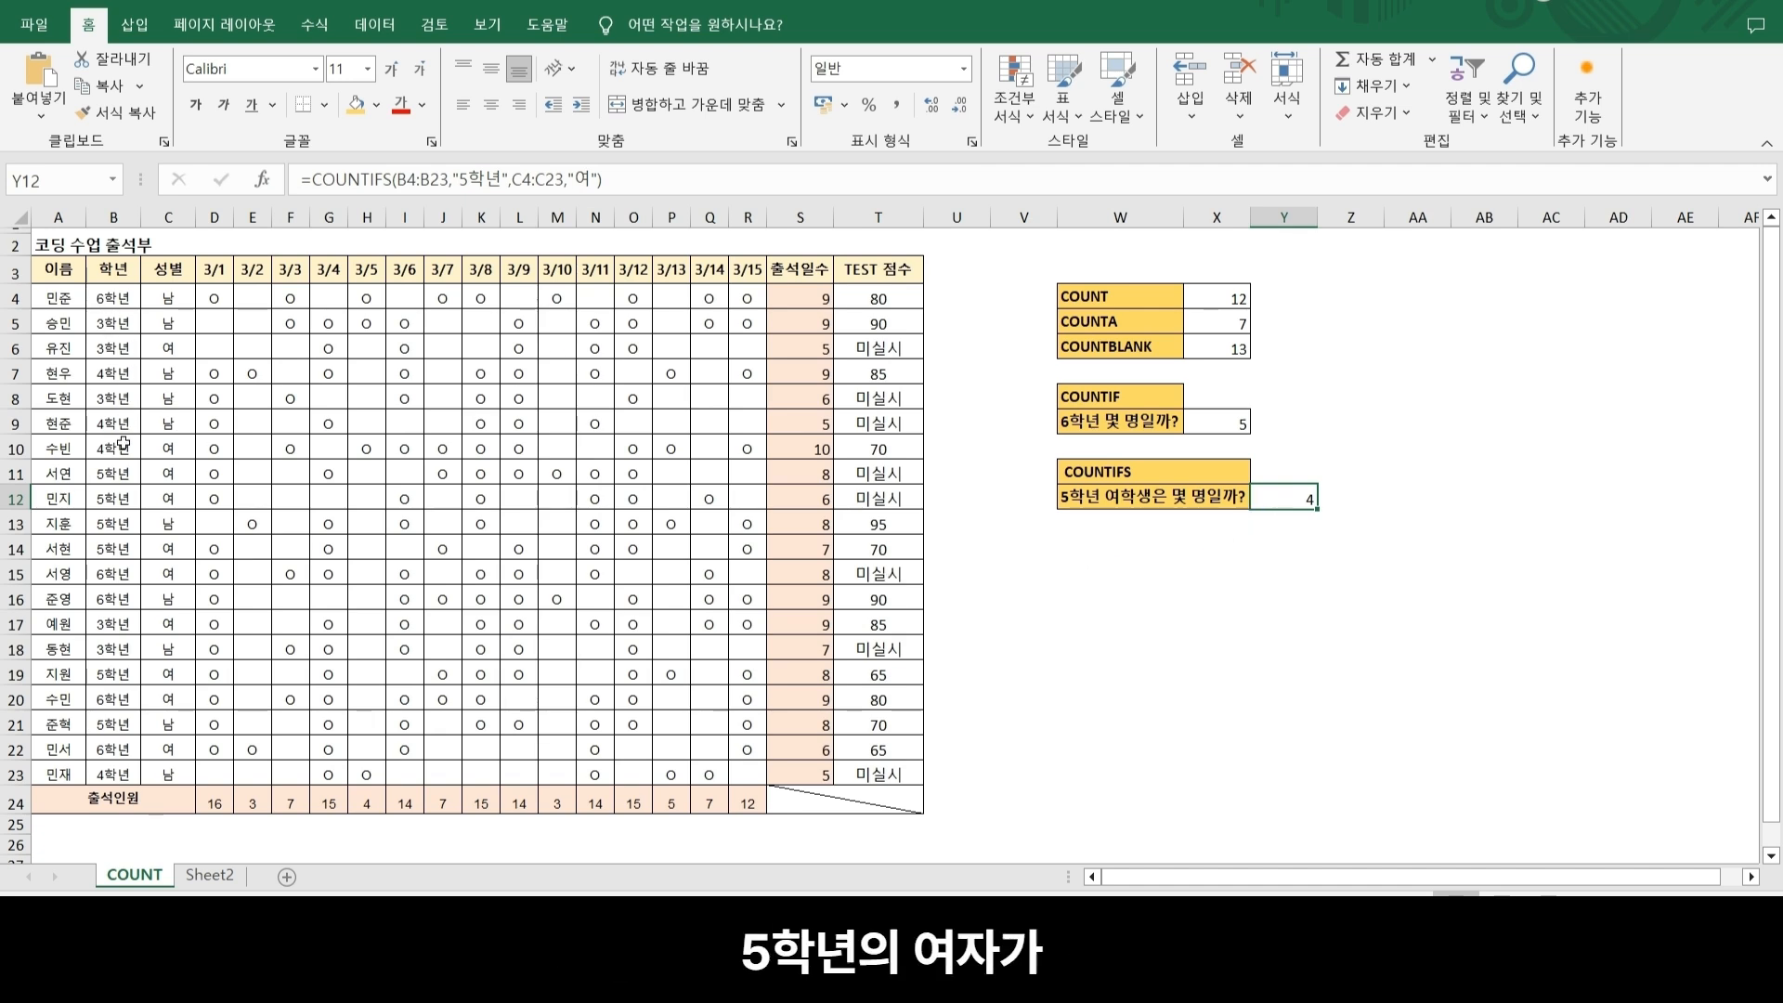
# - Check the rows of the 5th-grade girls against the COUNTIFS result in Y12 and review the student list A4:A23
pyautogui.moveTo(115, 472); pyautogui.dragTo(170, 549)
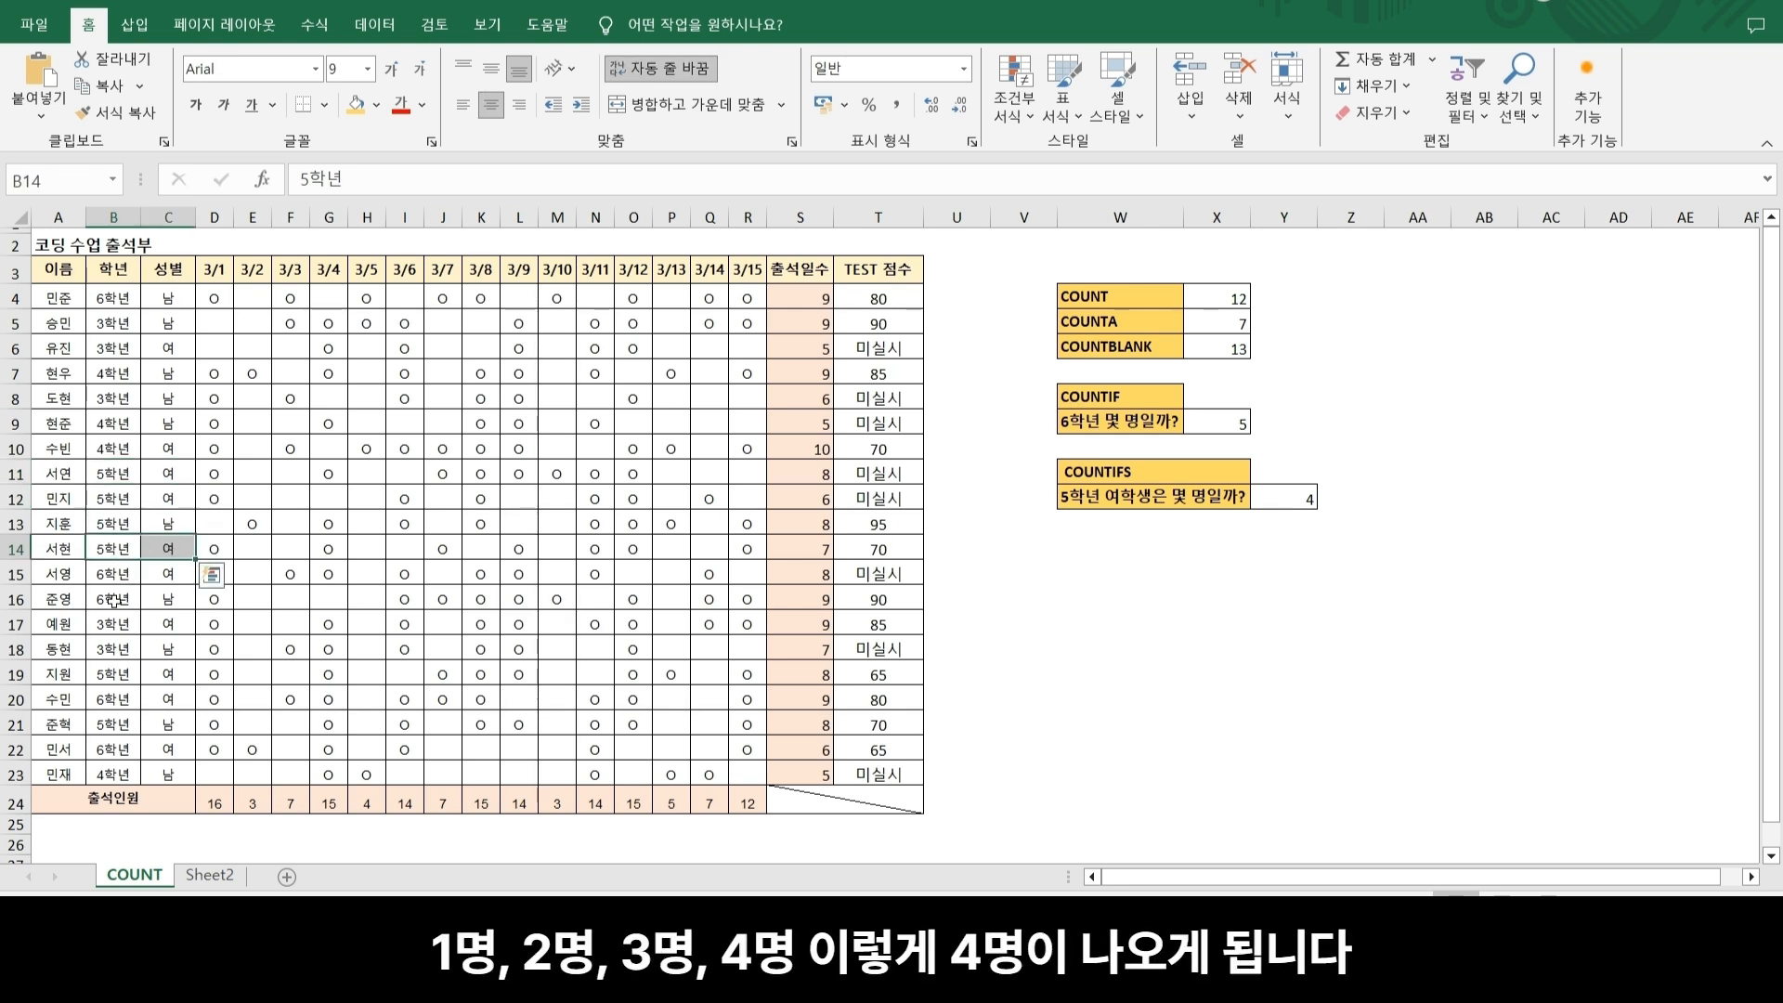
pyautogui.moveTo(113, 674); pyautogui.dragTo(168, 673)
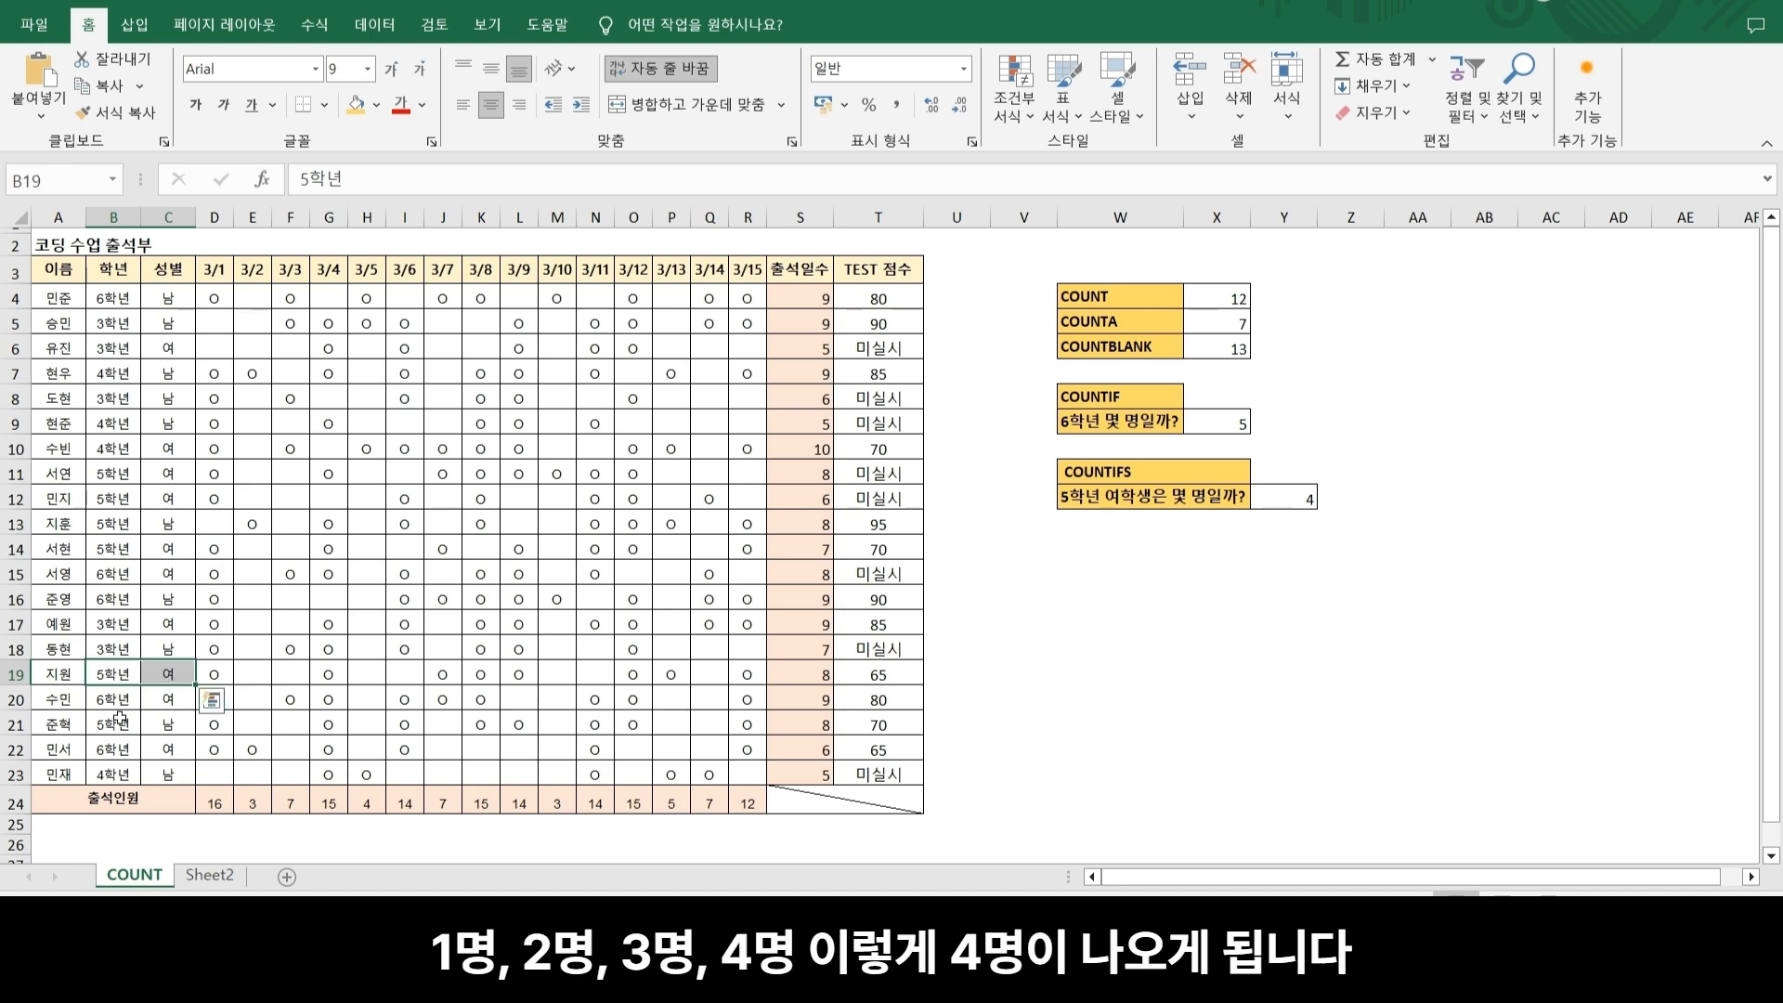
pyautogui.moveTo(1147, 643); pyautogui.dragTo(1142, 624)
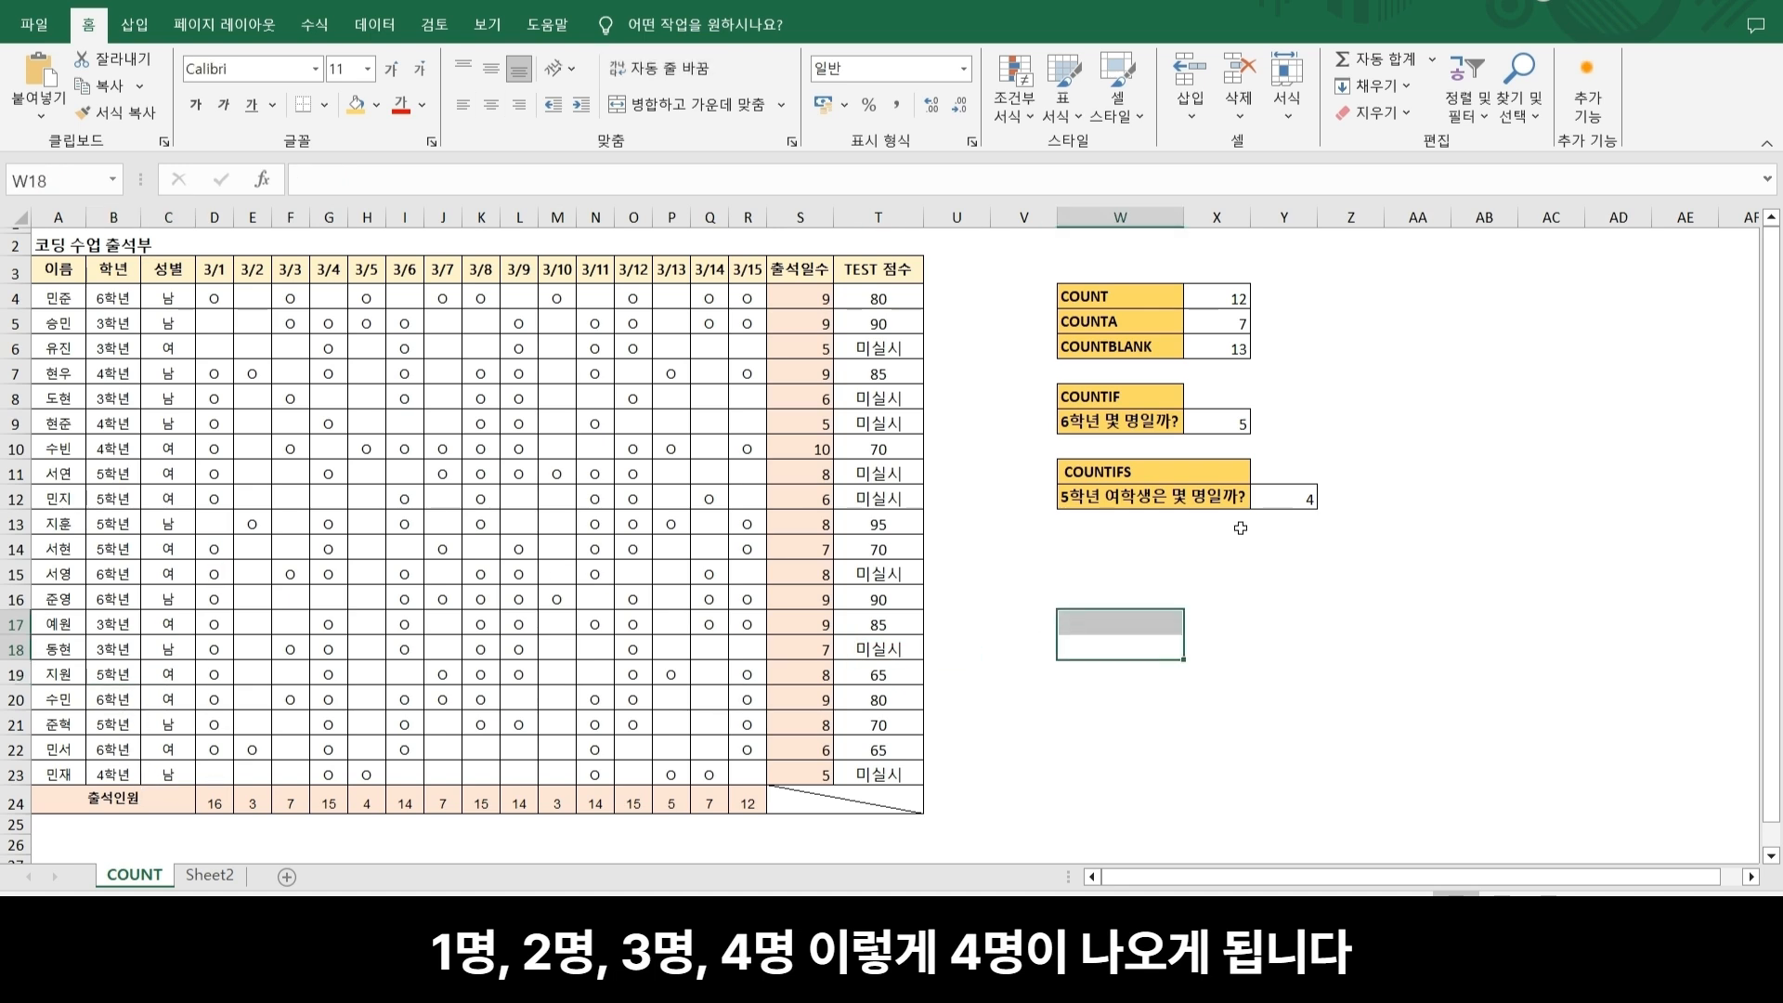
pyautogui.click(1287, 503)
pyautogui.click(1163, 540)
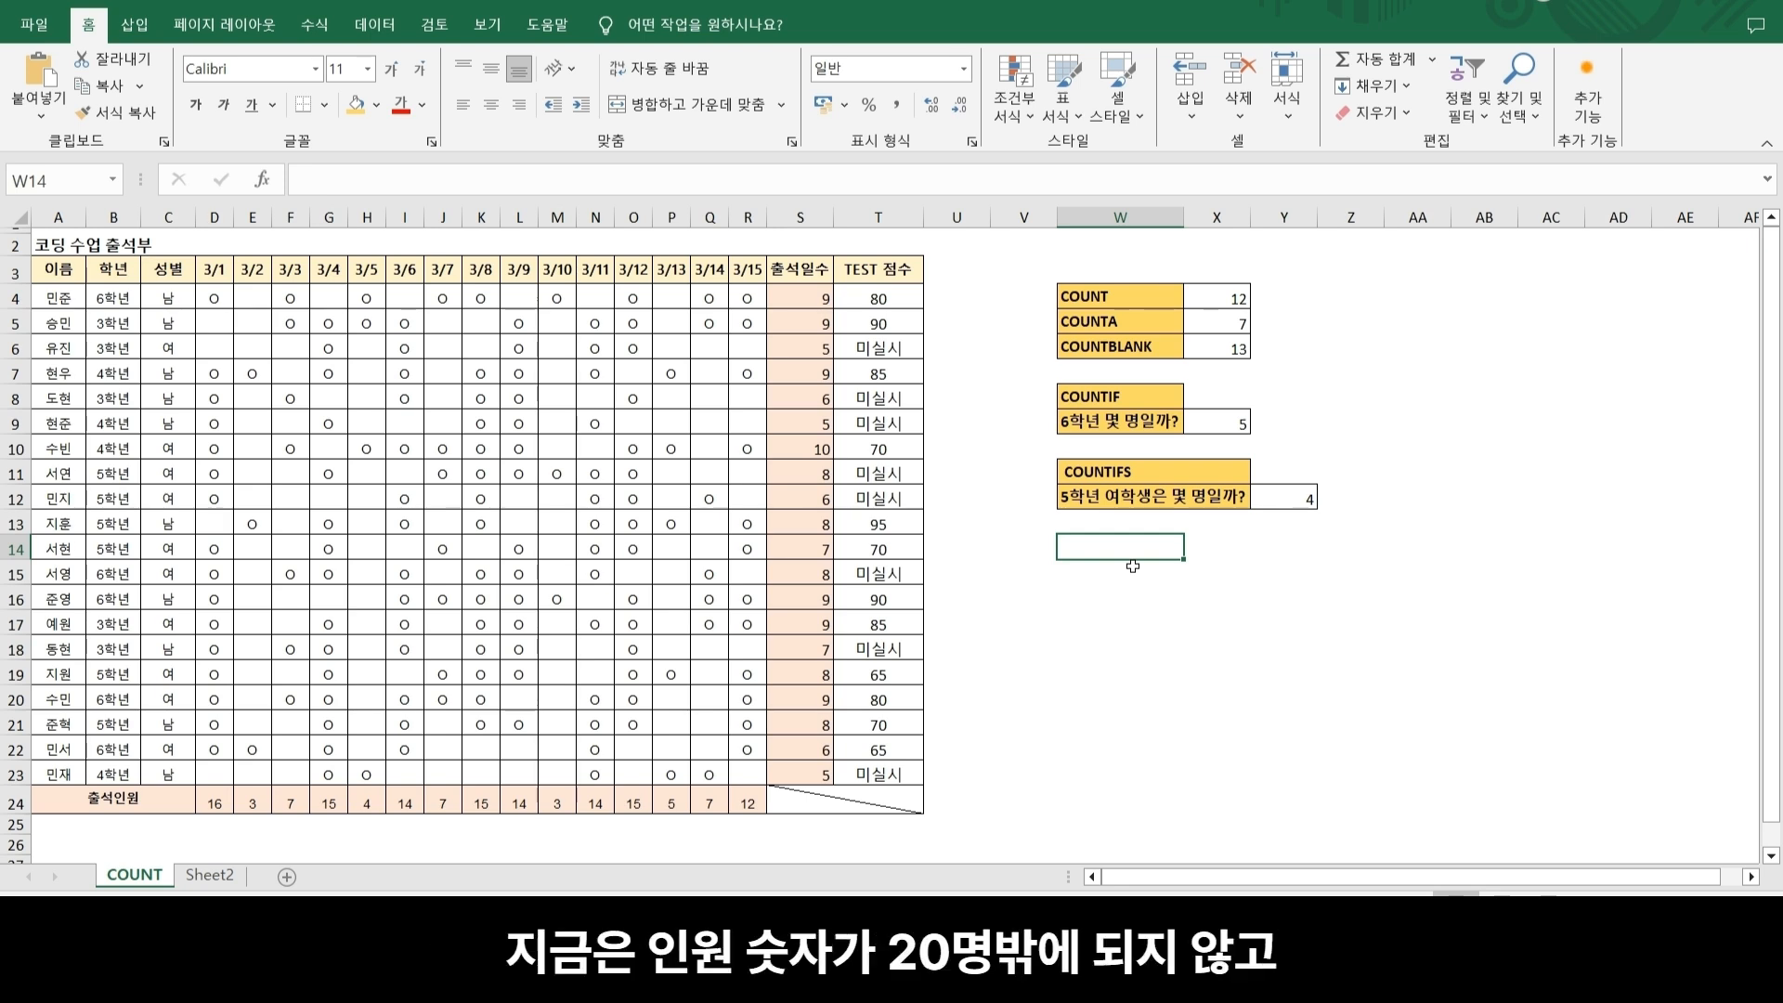
pyautogui.moveTo(58, 298); pyautogui.dragTo(57, 773)
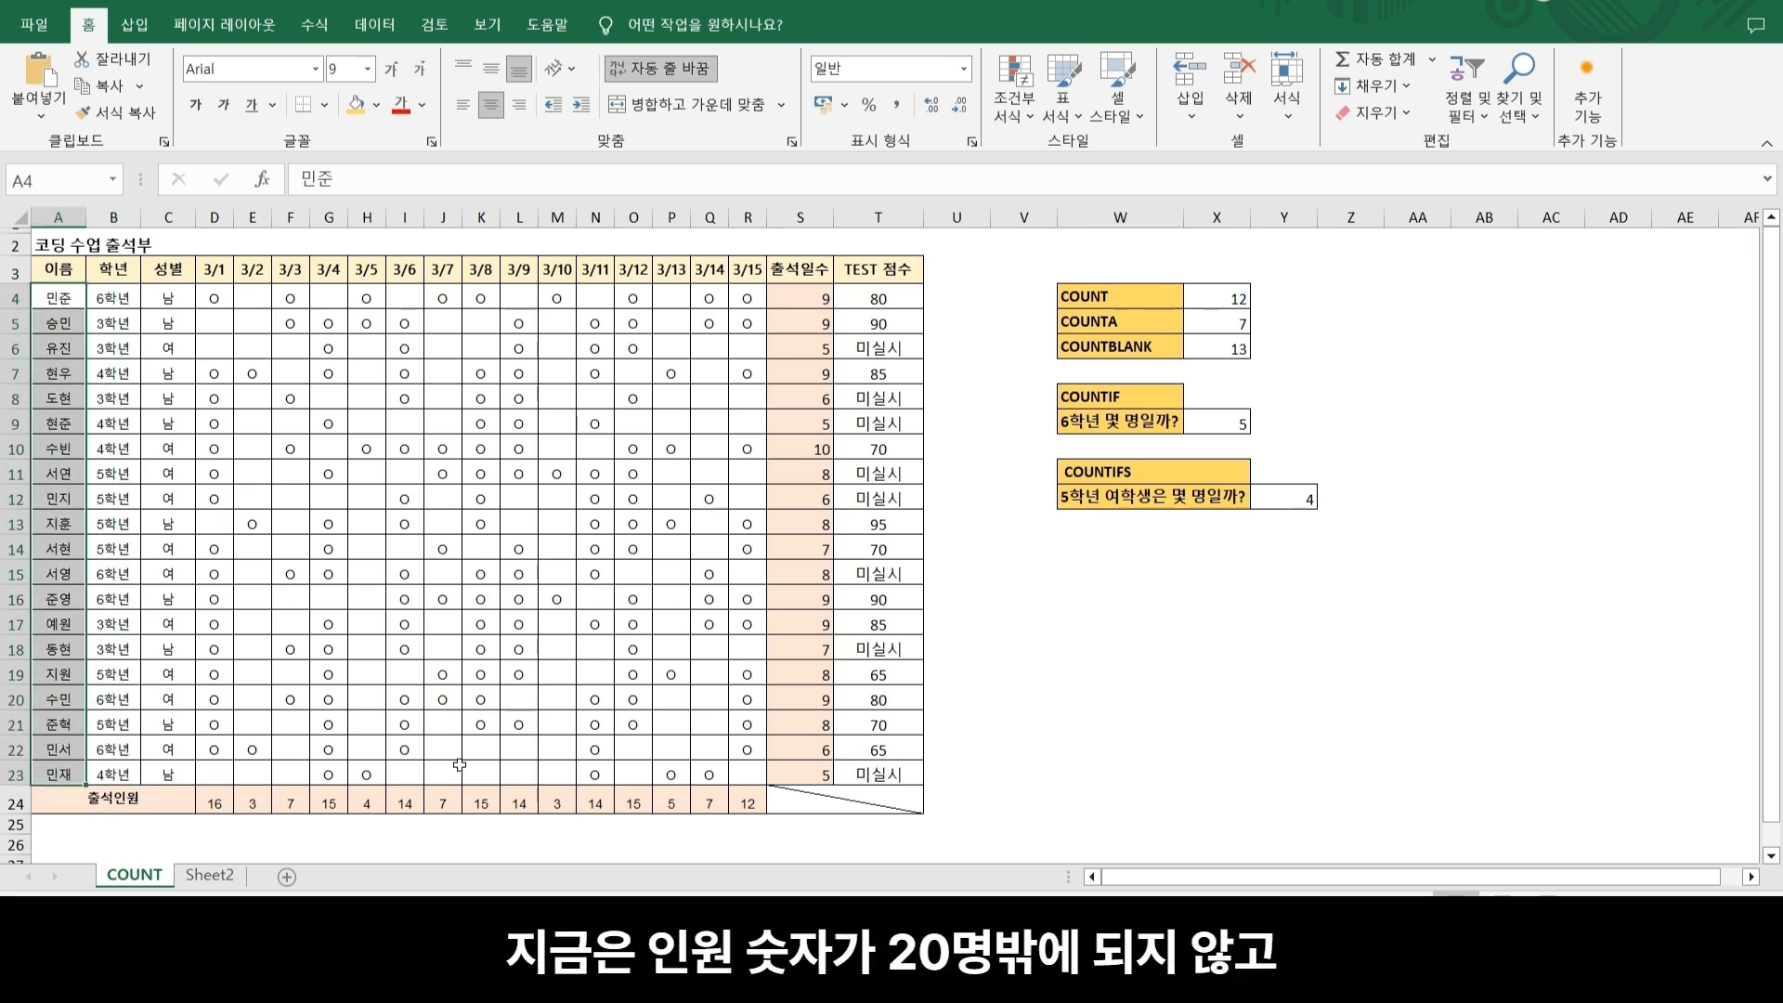
pyautogui.click(1006, 743)
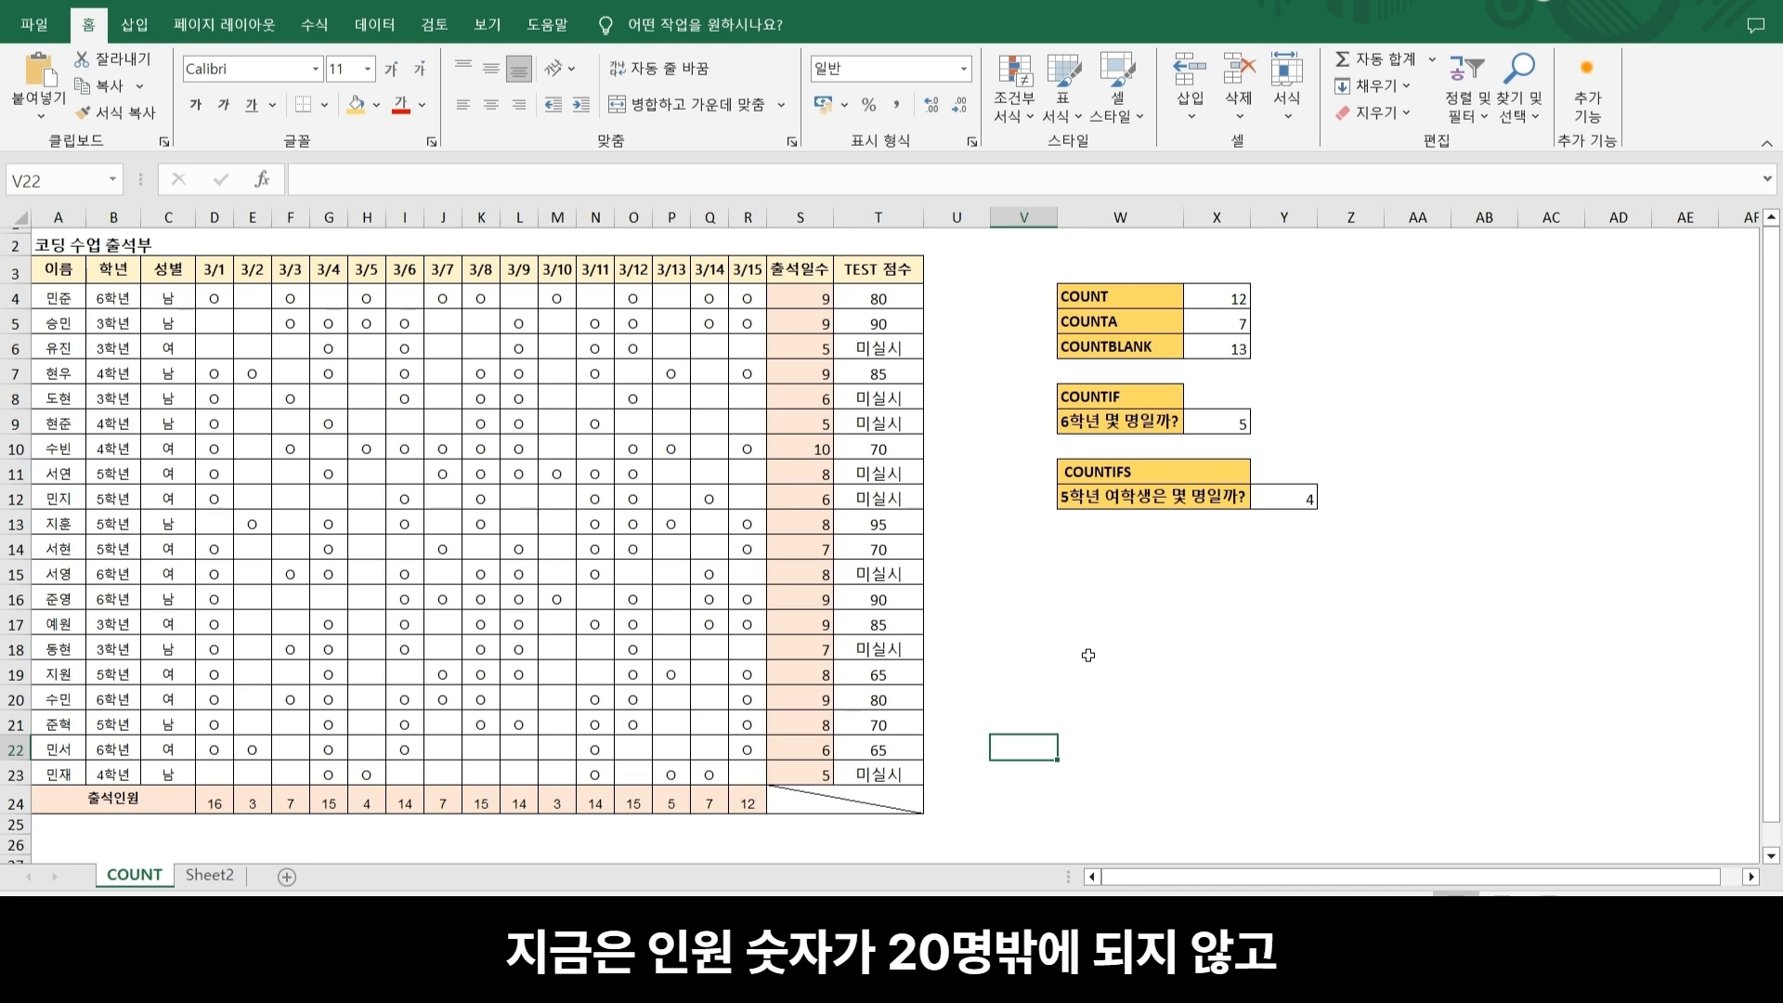